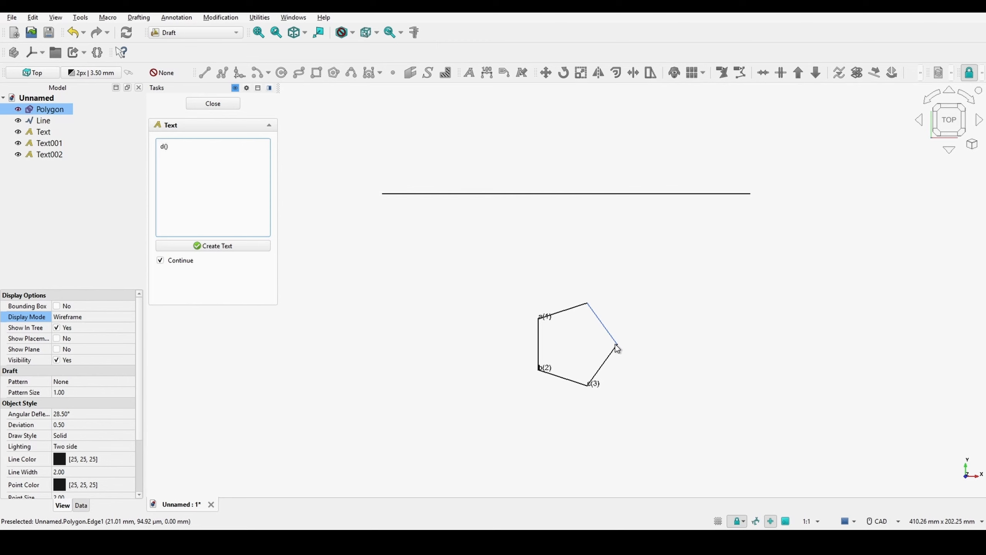
# Add the text labels d(4) and e(5) at the pentagon's rightmost and upper vertices
pyautogui.click(243, 249)
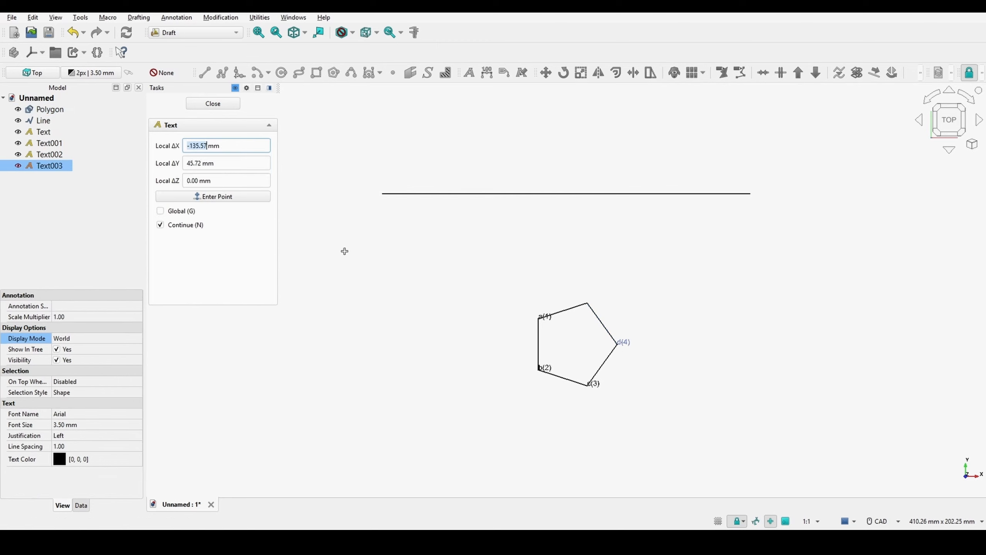
pyautogui.click(591, 307)
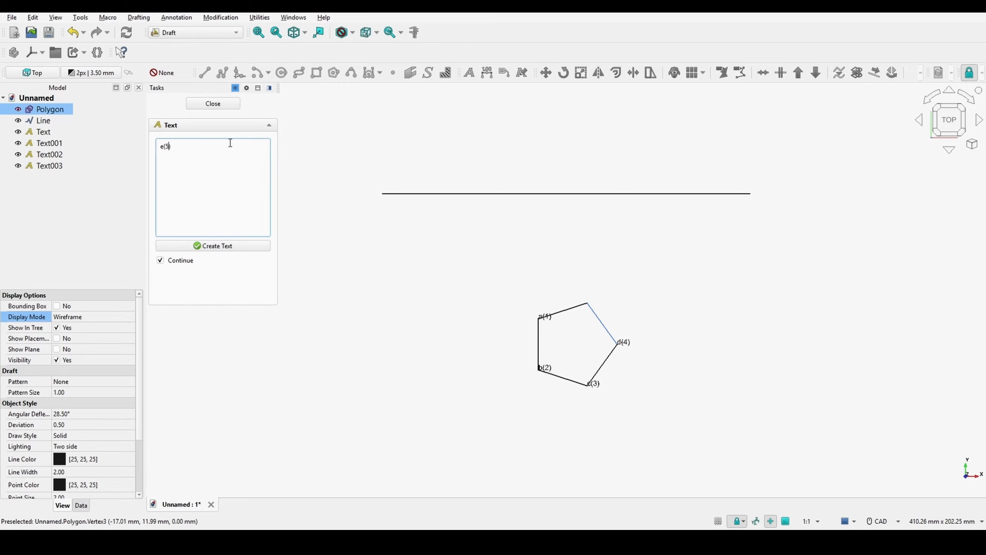
pyautogui.click(241, 246)
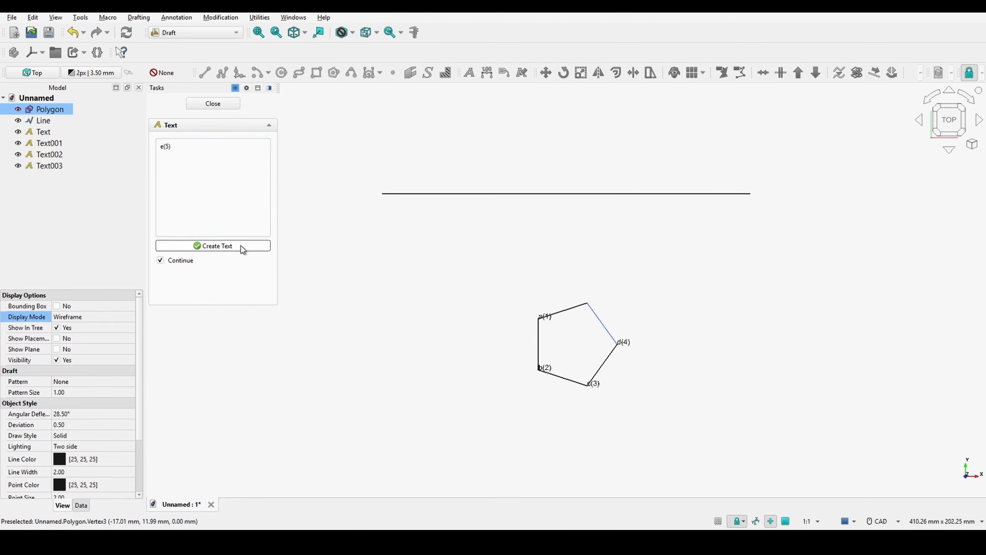
# Label the left end of the horizontal reference line with HP below it and VP above it
pyautogui.click(390, 205)
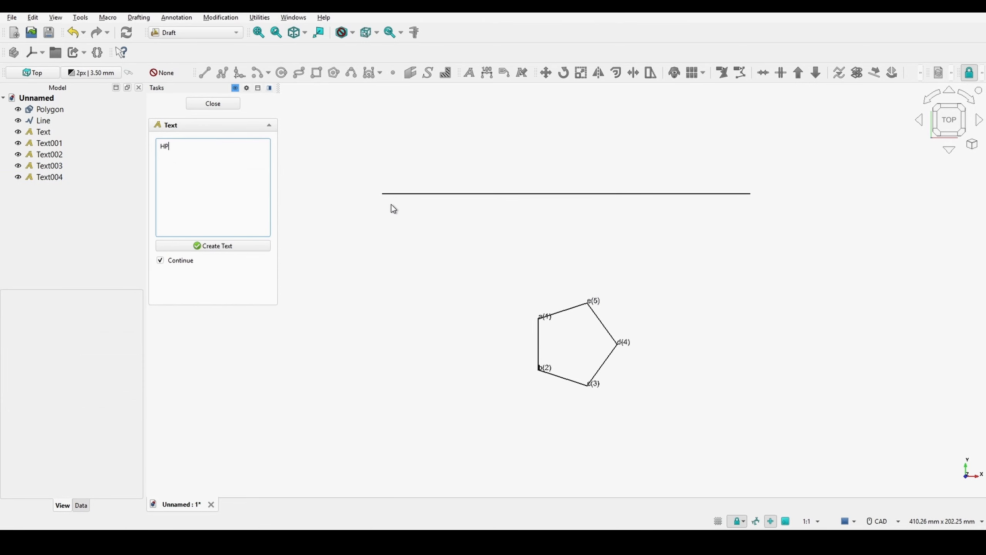
pyautogui.click(255, 246)
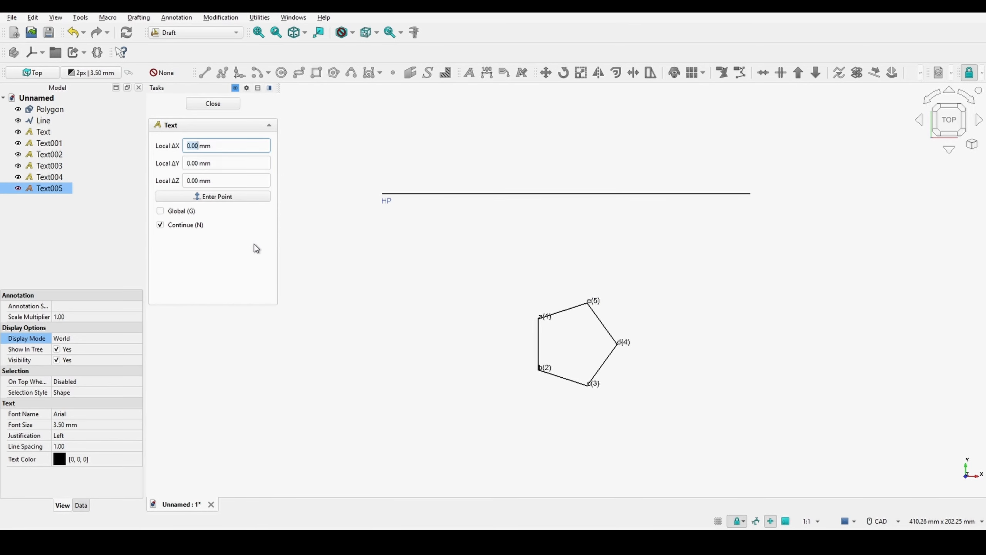
pyautogui.click(382, 186)
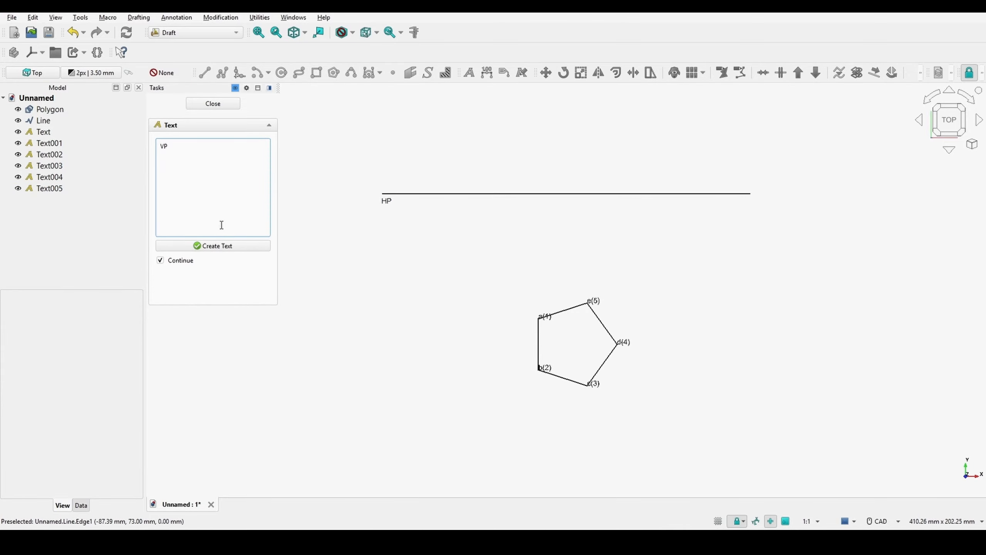
pyautogui.click(211, 245)
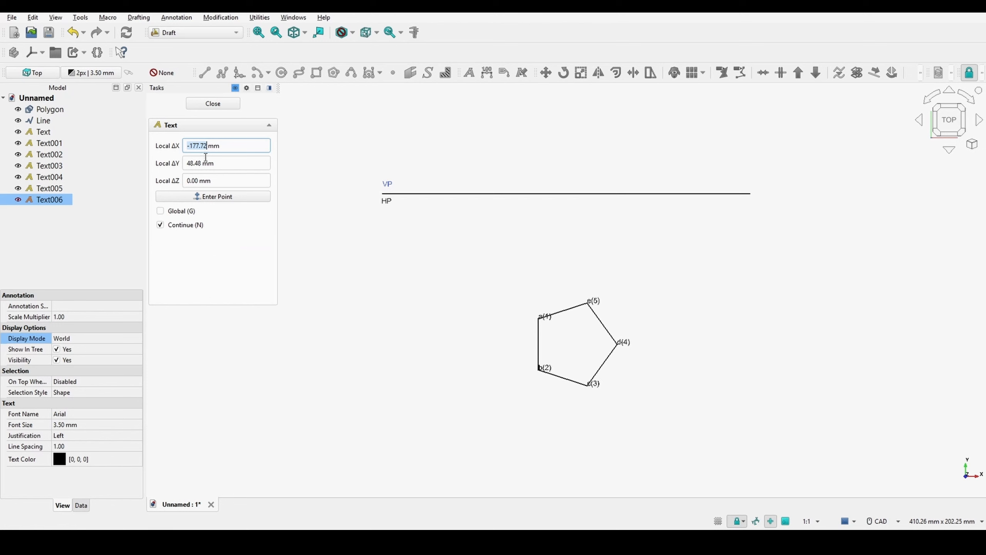
pyautogui.click(211, 107)
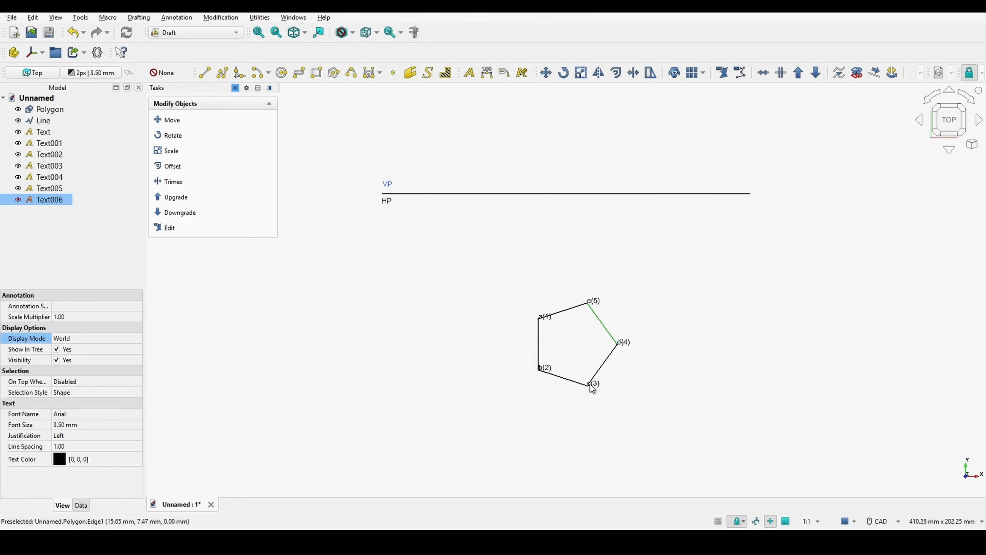
# Draw vertical projector lines from pentagon vertices a(1), d(4) and e(5) up to the VP/HP reference line
pyautogui.scroll(-1, 574, 460)
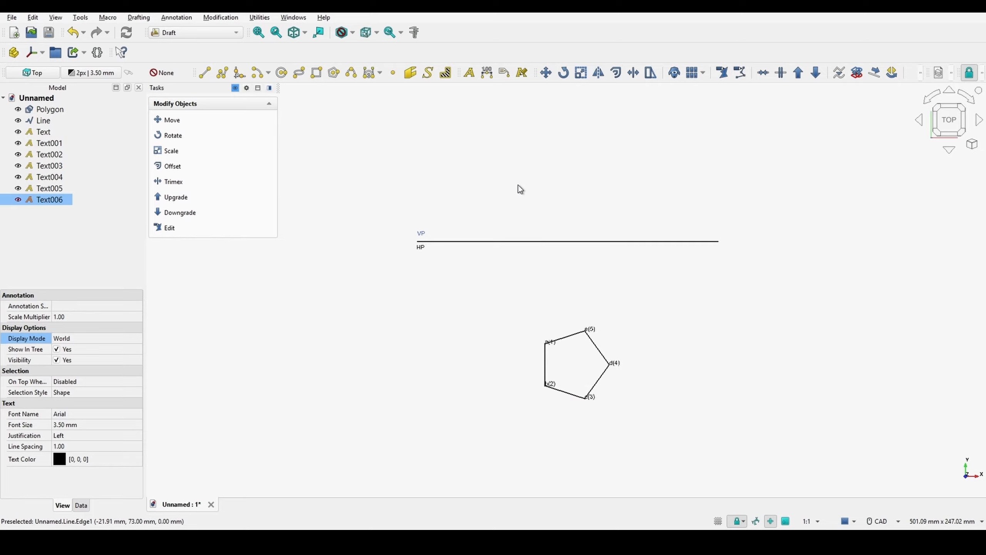
pyautogui.click(208, 73)
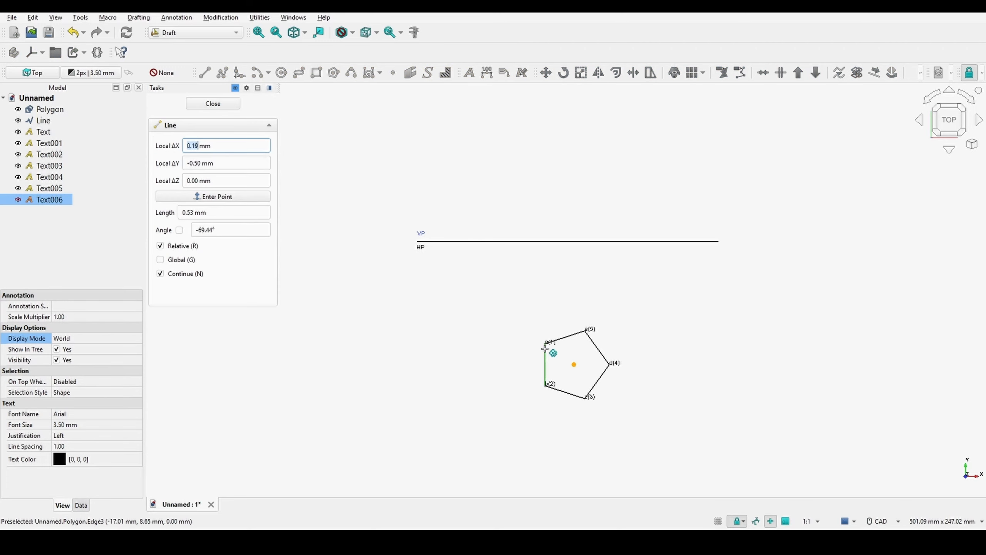
pyautogui.click(546, 342)
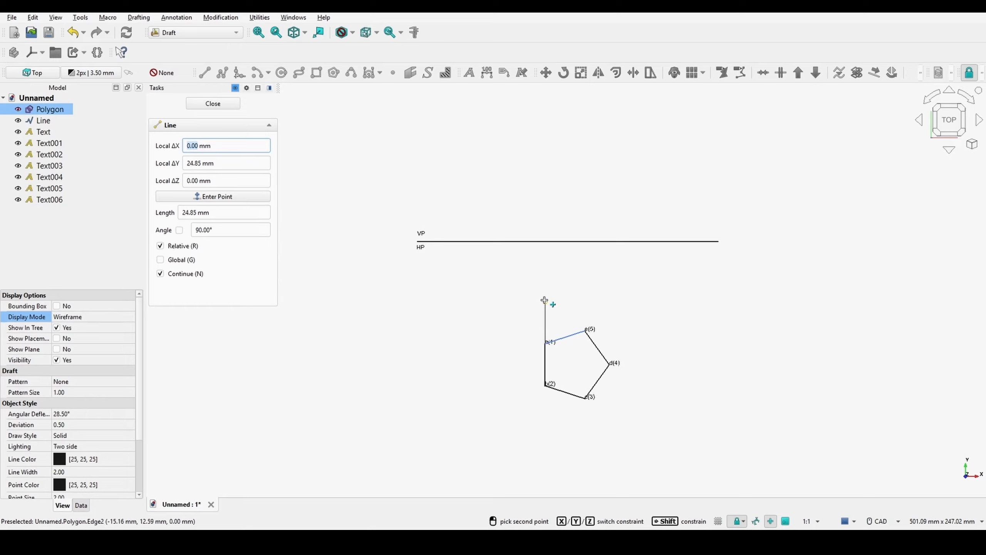
pyautogui.click(542, 243)
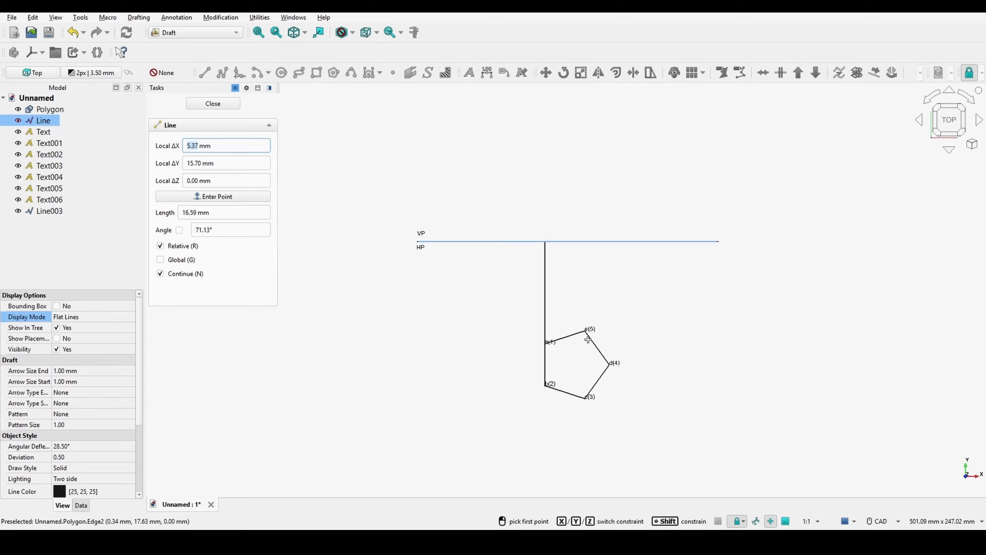
pyautogui.click(607, 362)
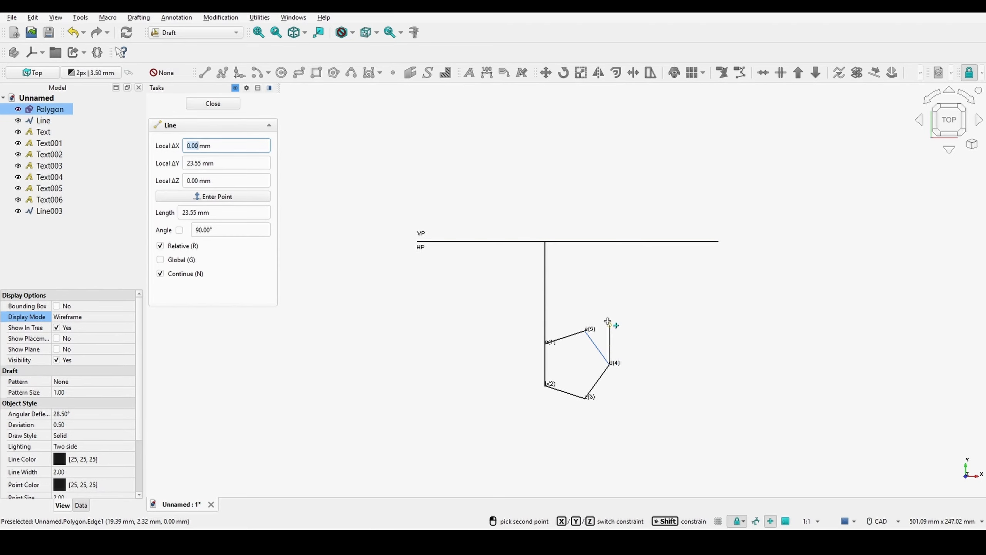
pyautogui.click(610, 242)
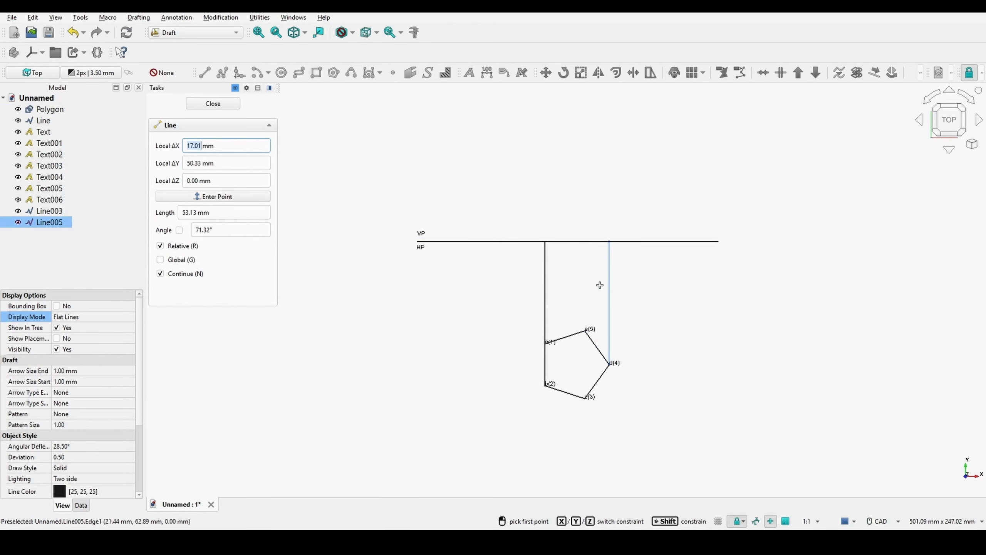
pyautogui.click(582, 332)
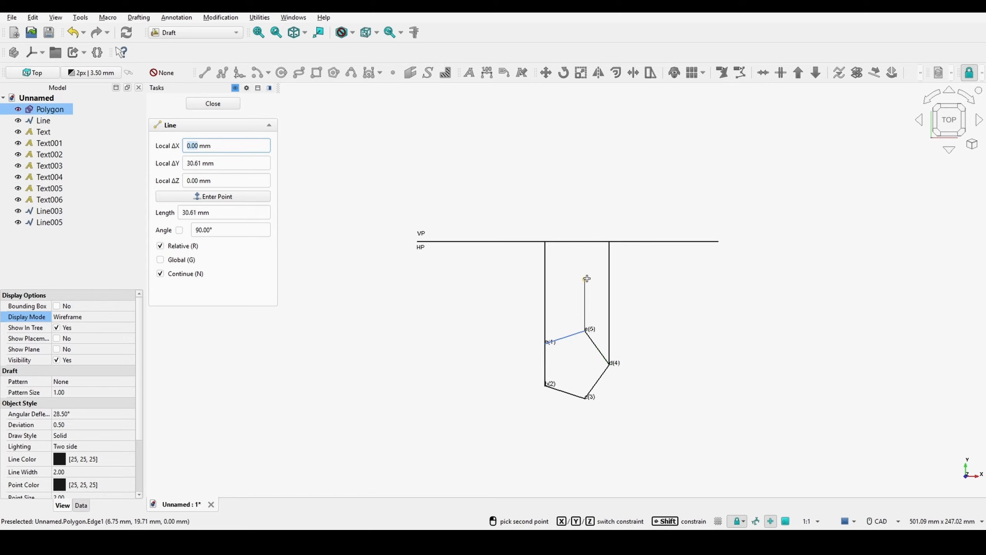
pyautogui.click(586, 242)
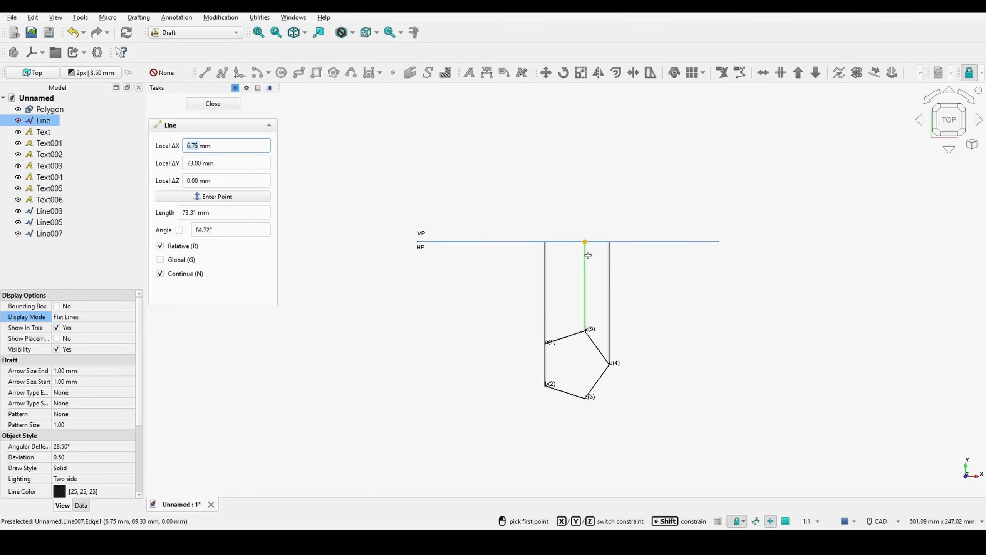
# Draw two lines locating the pentagon's centre: midpoint of edge a-b to vertex d, and midpoint of edge a-e to vertex c
pyautogui.click(544, 363)
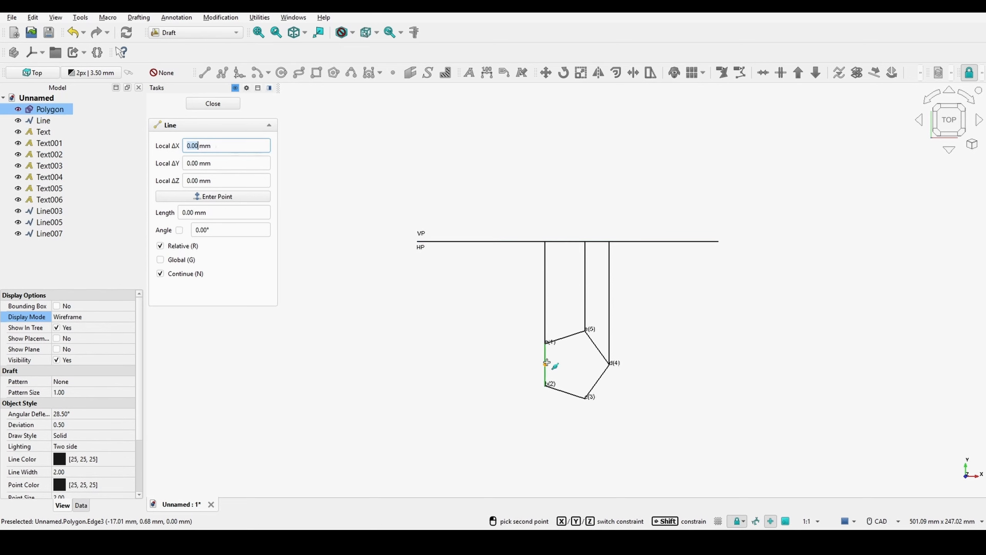
pyautogui.click(609, 364)
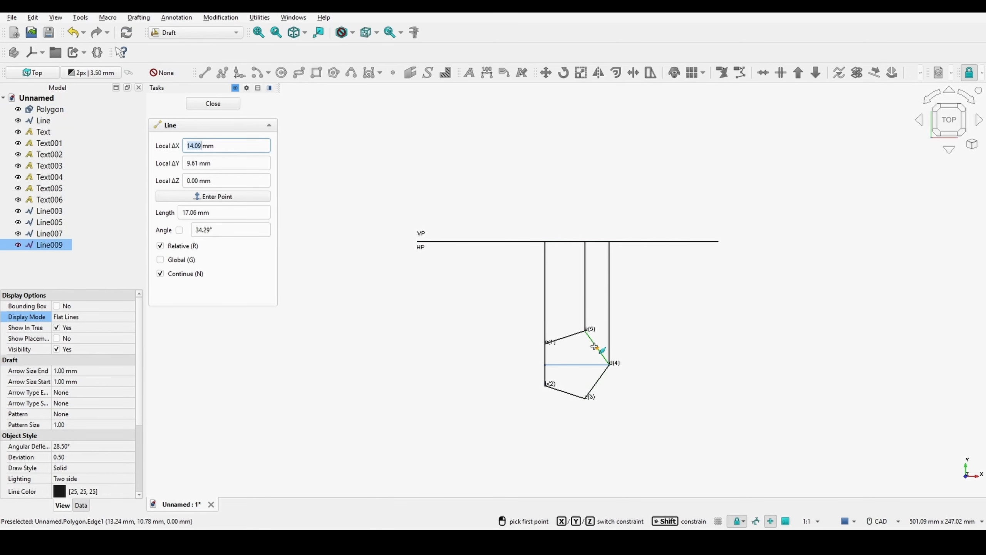
pyautogui.click(570, 337)
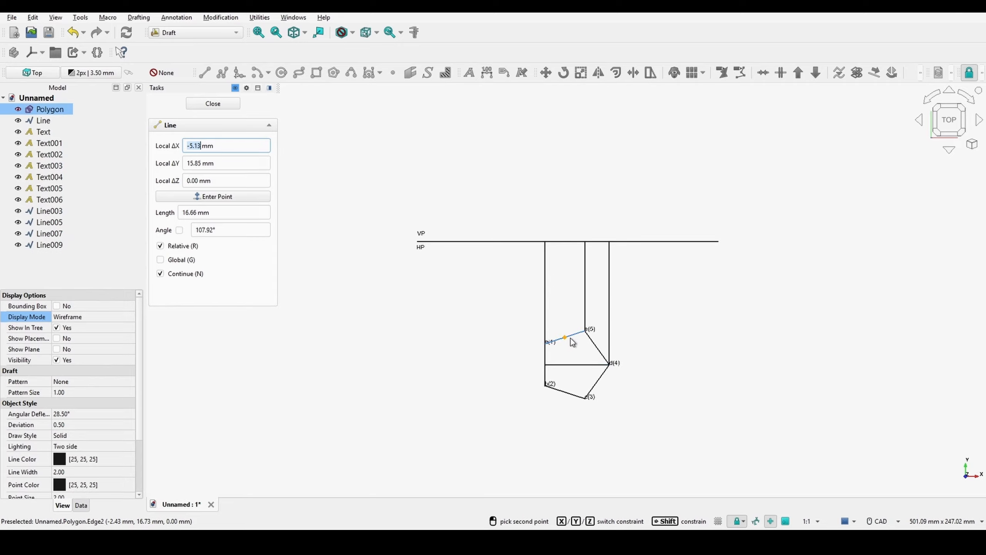
pyautogui.click(587, 397)
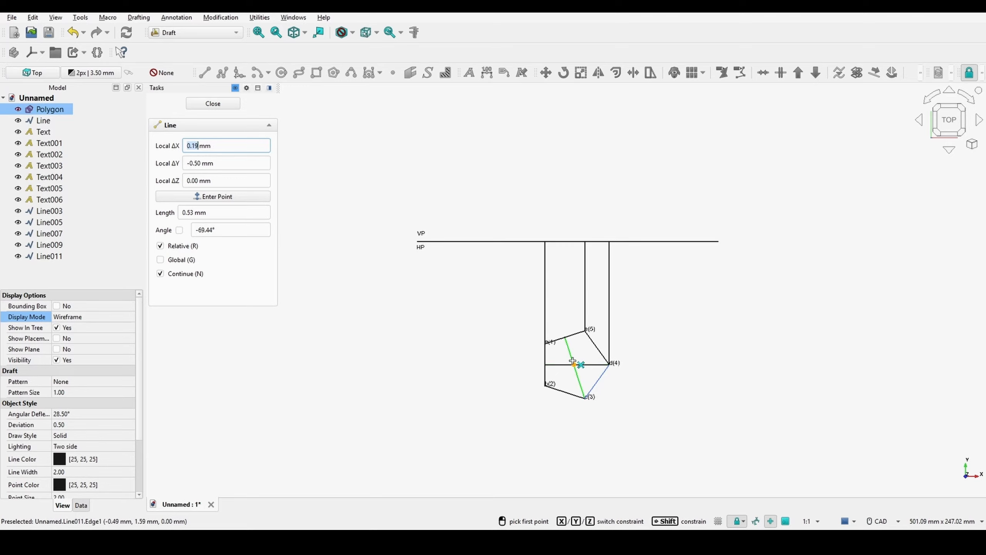
# Draw a vertical projector from the pentagon's centre to the reference line, and a line along it joining the a and d projectors
pyautogui.click(573, 362)
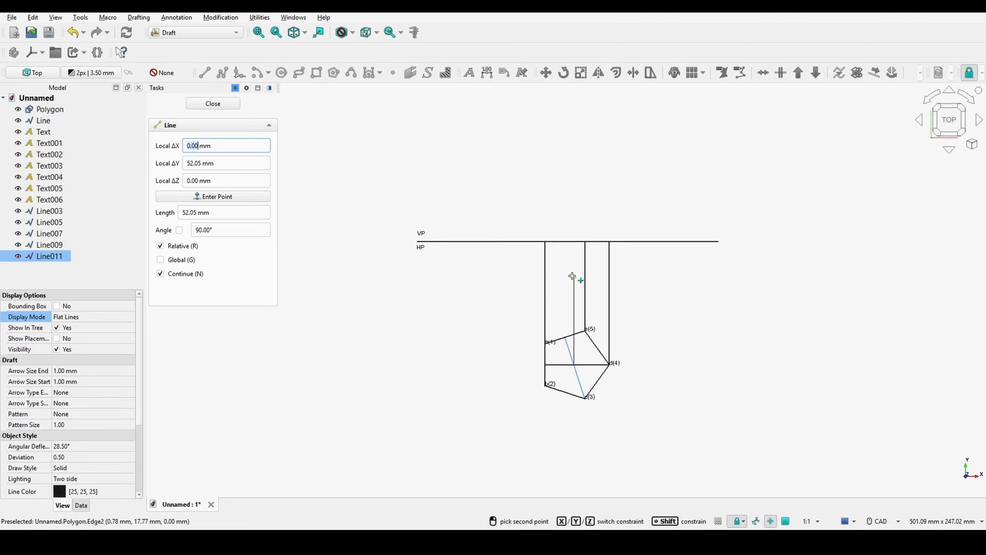
pyautogui.click(573, 242)
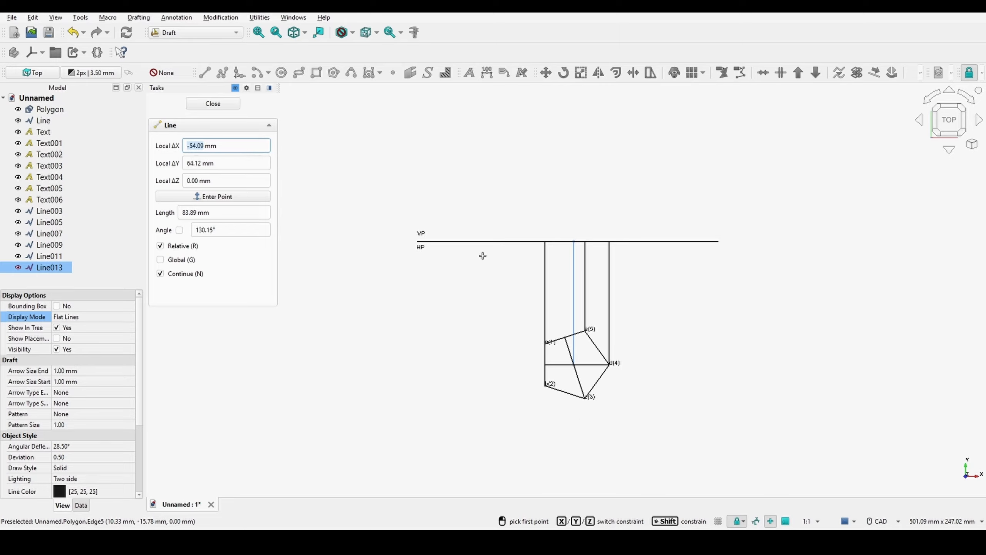
pyautogui.click(546, 252)
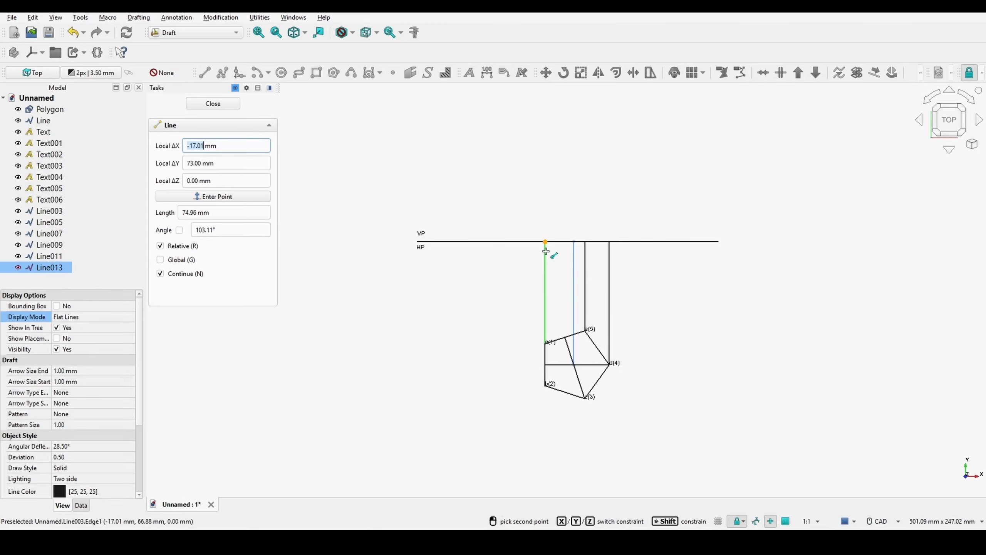
pyautogui.click(609, 248)
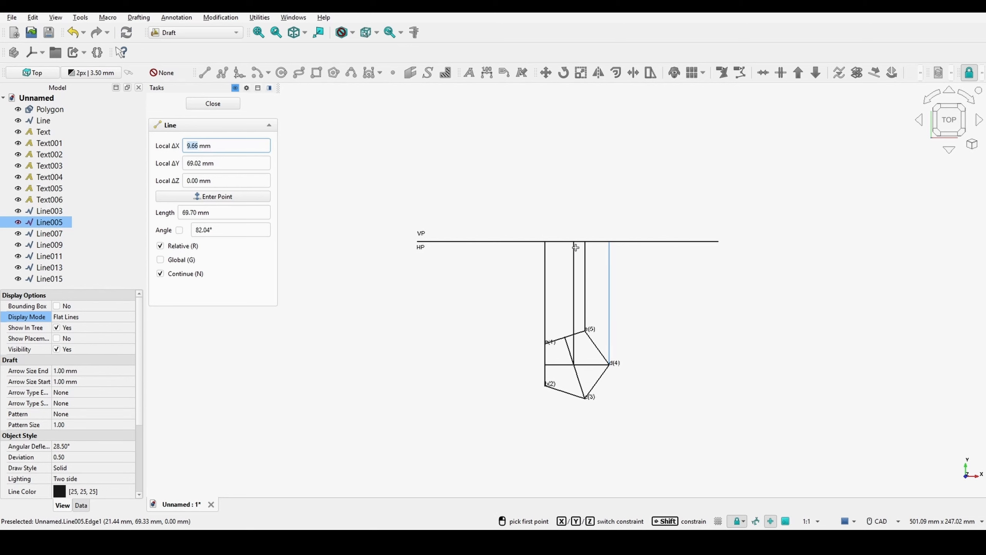
pyautogui.click(220, 104)
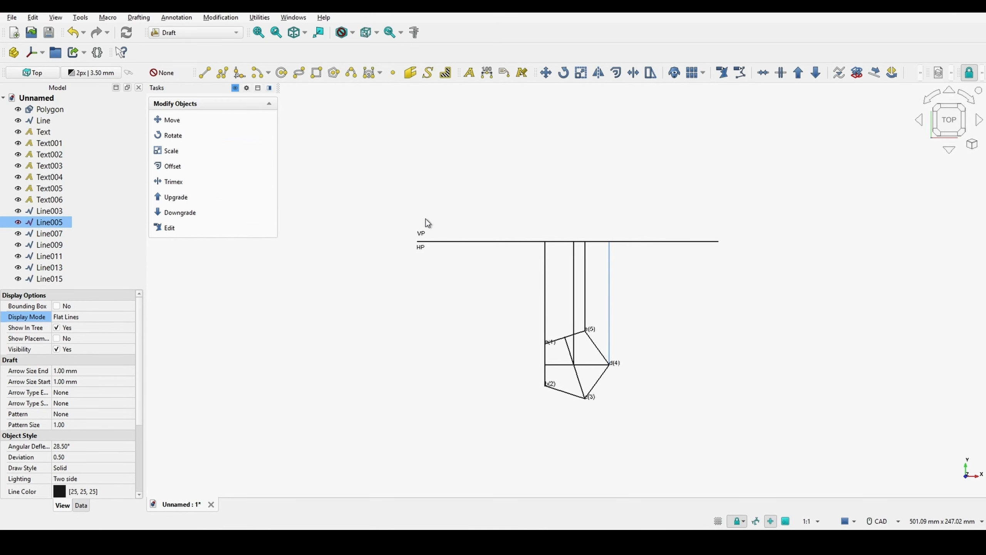
# Set the VP/HP reference line's line width and point size to 1
pyautogui.click(459, 242)
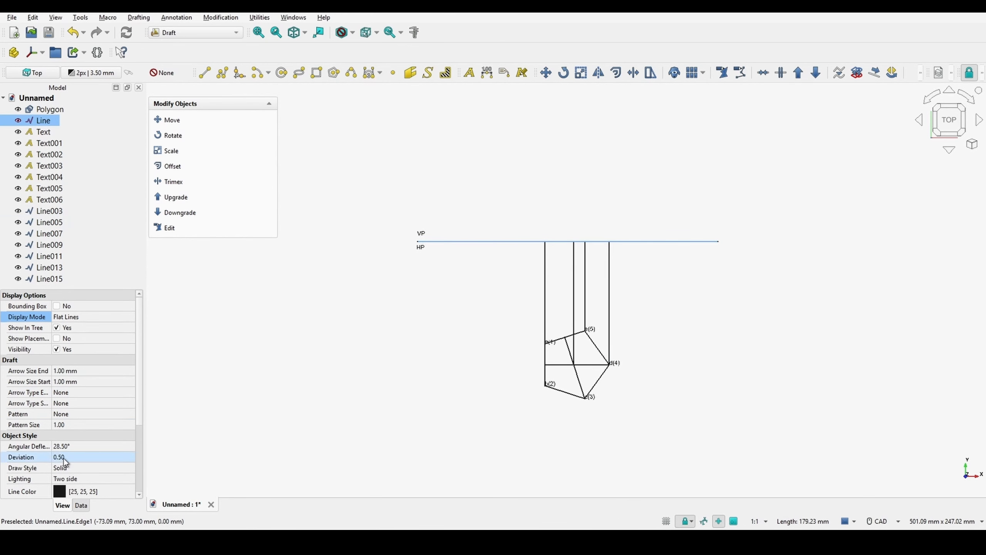
pyautogui.scroll(-2, 69, 477)
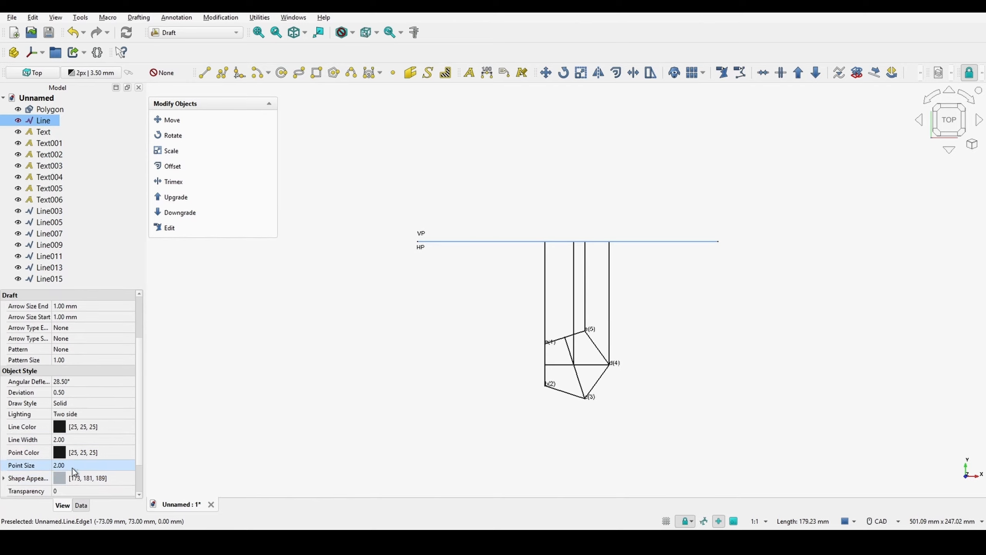
pyautogui.click(73, 443)
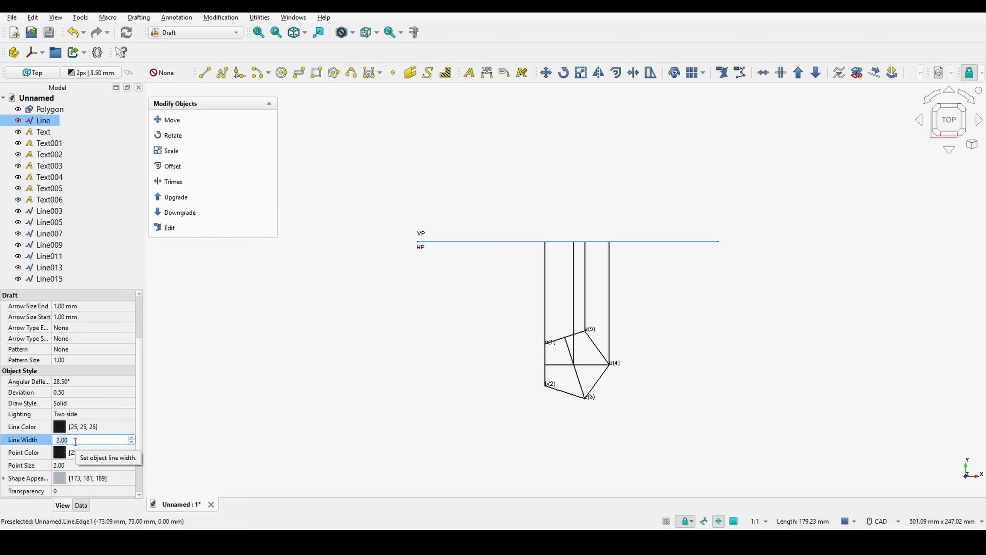
pyautogui.write('1')
pyautogui.press('Return')
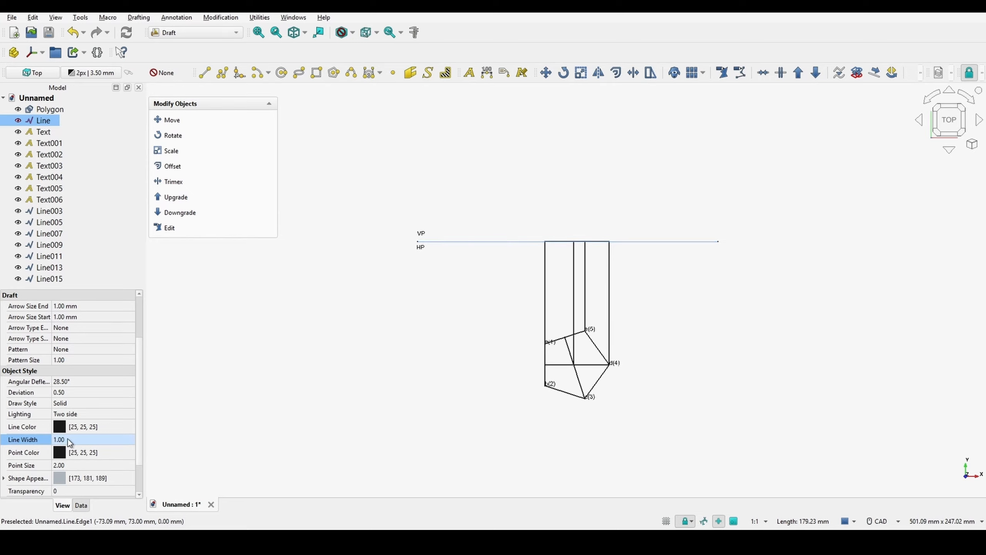
pyautogui.click(74, 462)
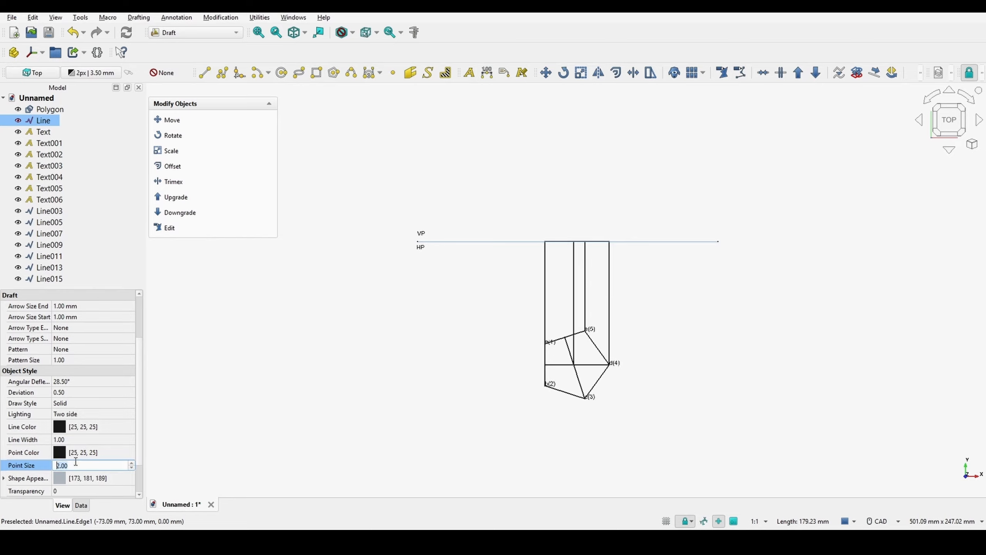
pyautogui.press('Return')
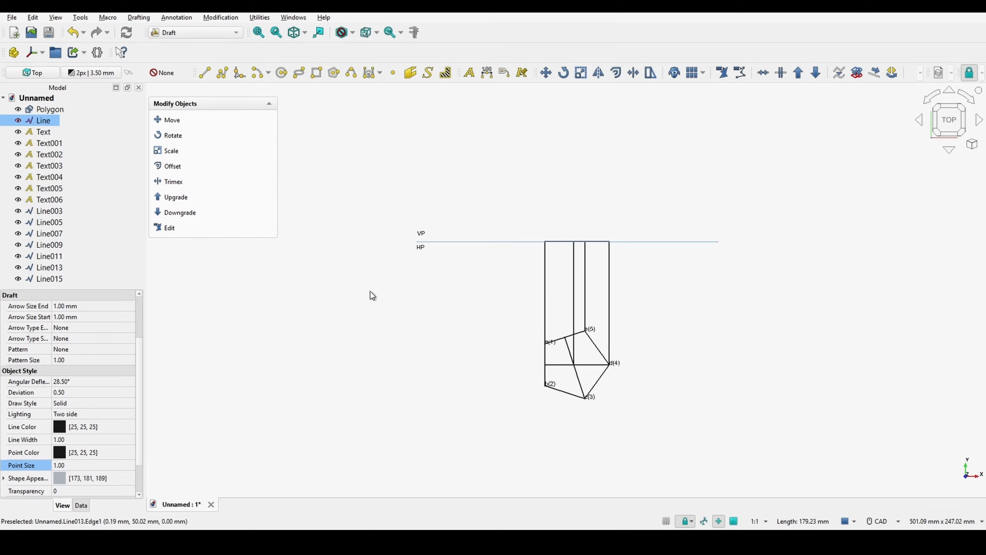
# Change the draw style of the vertical projector from the pentagon's centre to Dashdot
pyautogui.click(574, 288)
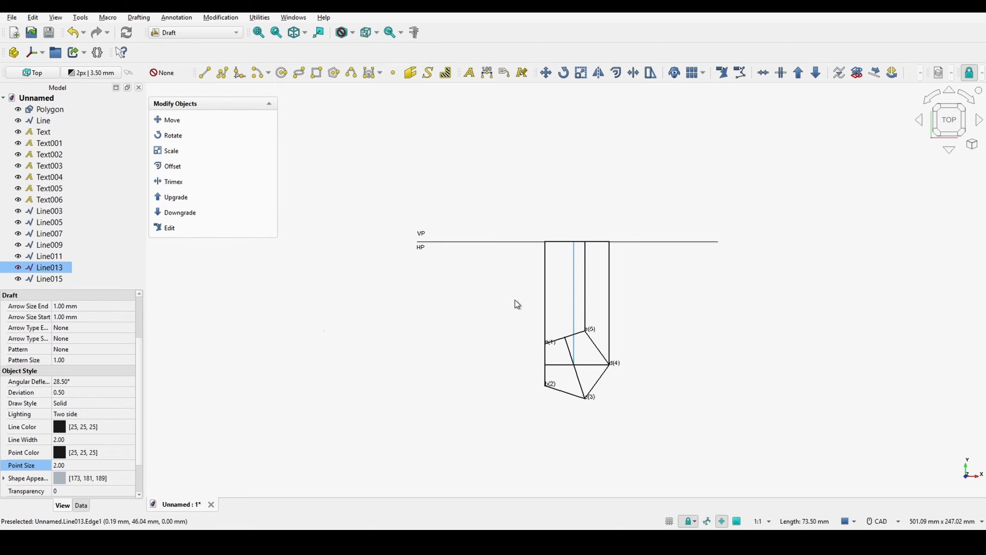
pyautogui.click(83, 405)
pyautogui.click(83, 406)
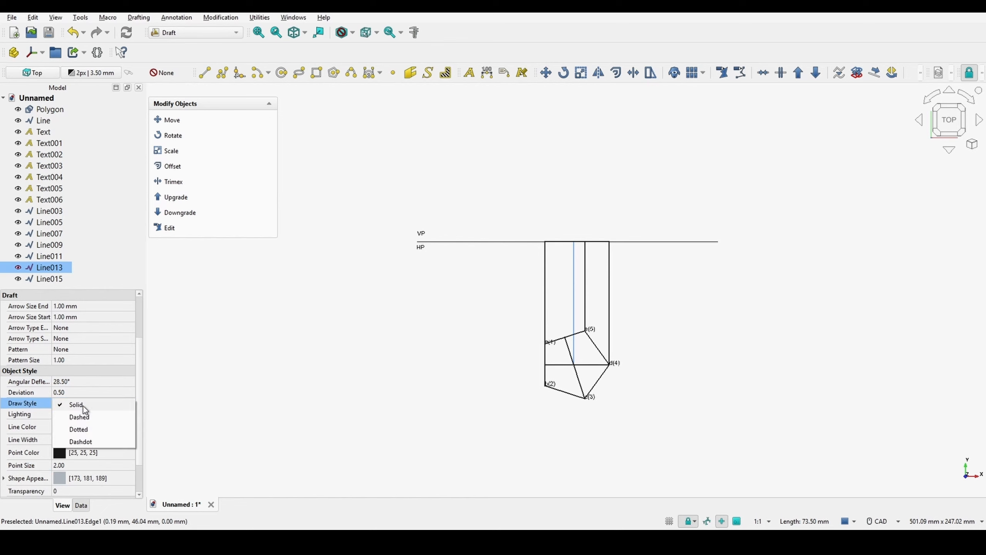
pyautogui.click(80, 441)
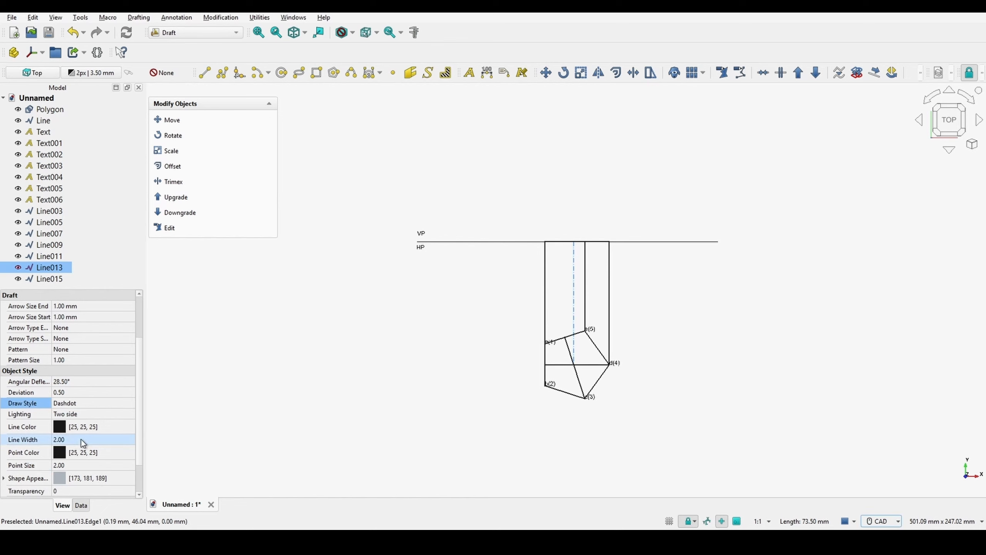
# Draw a vertical line about 63 mm long upward from where the a-b projector meets the VP/HP reference line
pyautogui.click(205, 73)
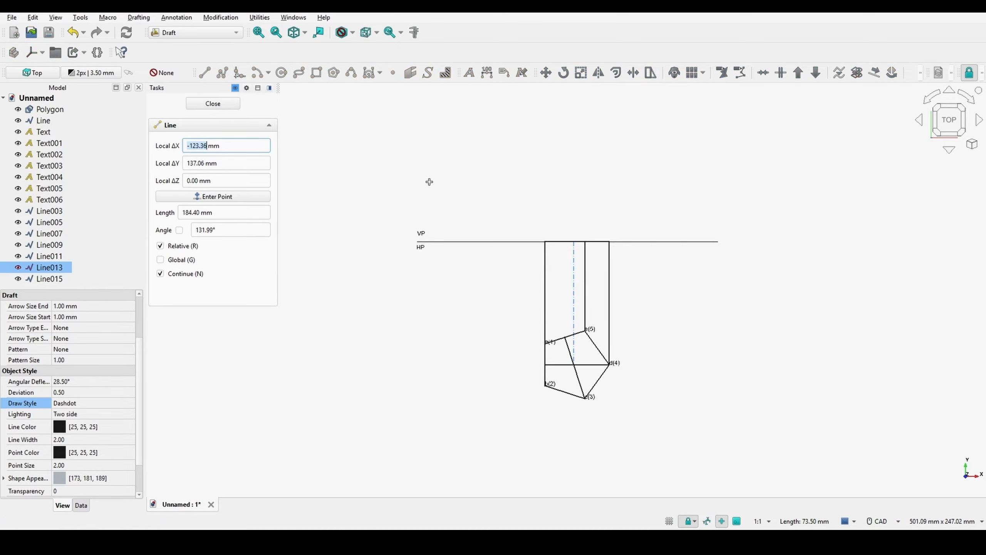
pyautogui.click(546, 254)
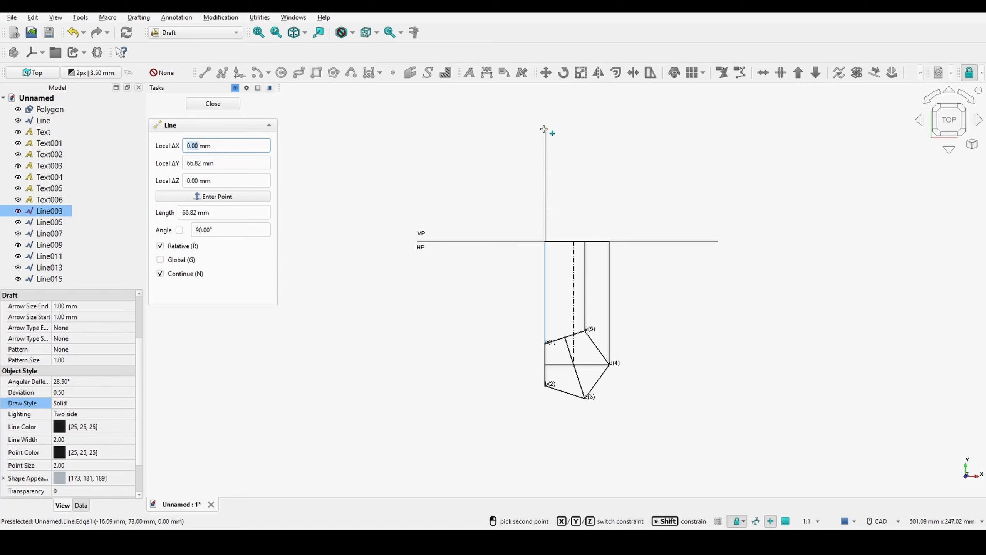
pyautogui.press('y')
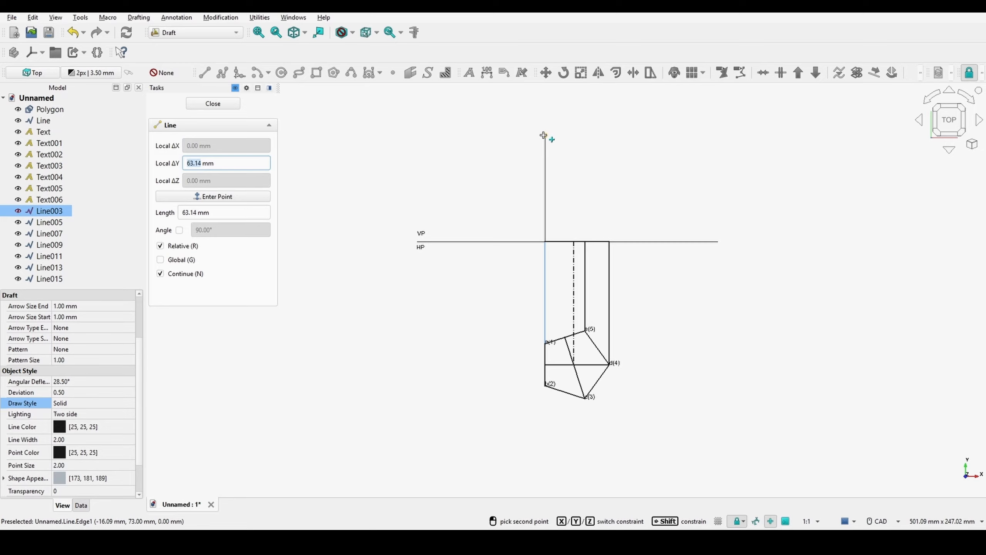
pyautogui.click(544, 136)
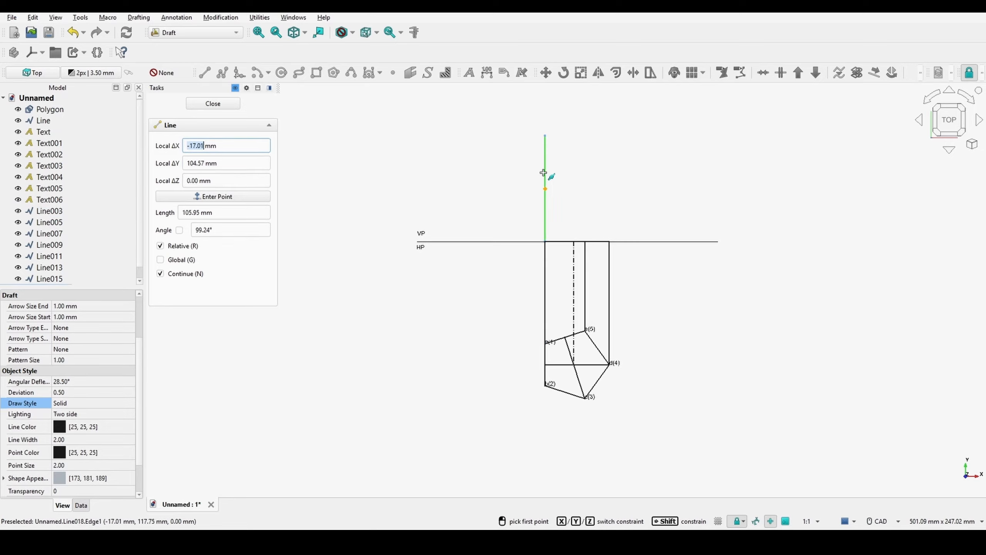
pyautogui.click(228, 105)
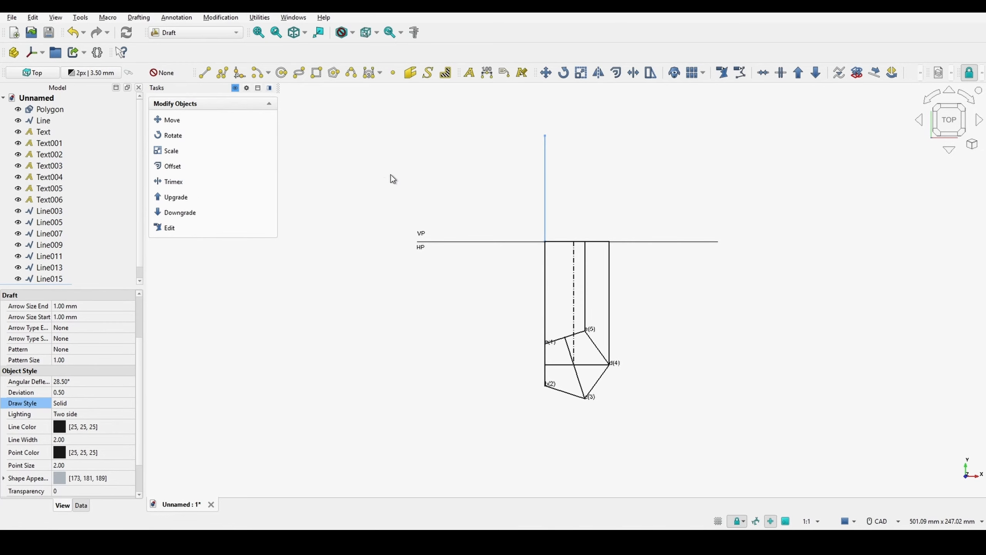
# Set the length of the vertical line above the a-b projector to 50 mm
pyautogui.click(84, 505)
pyautogui.click(69, 448)
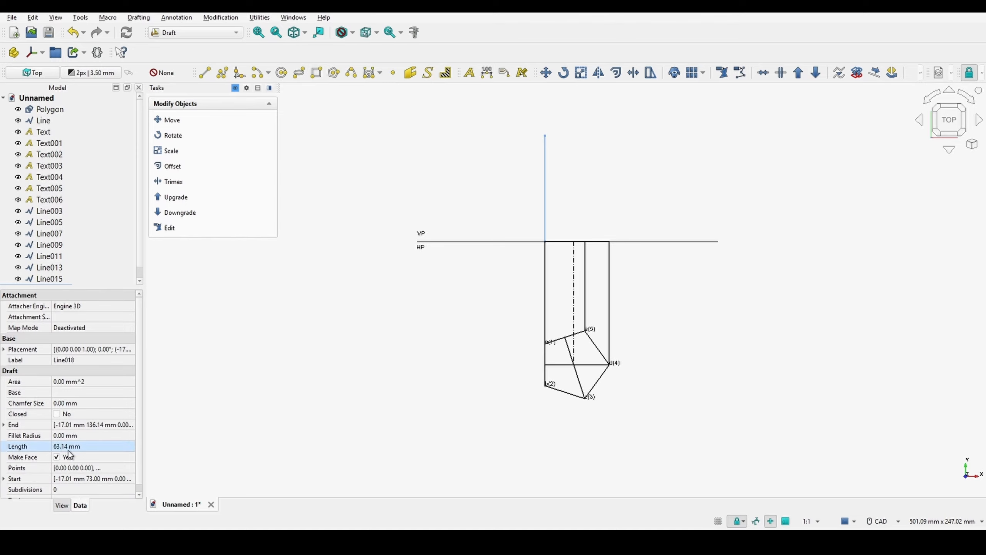
pyautogui.click(70, 447)
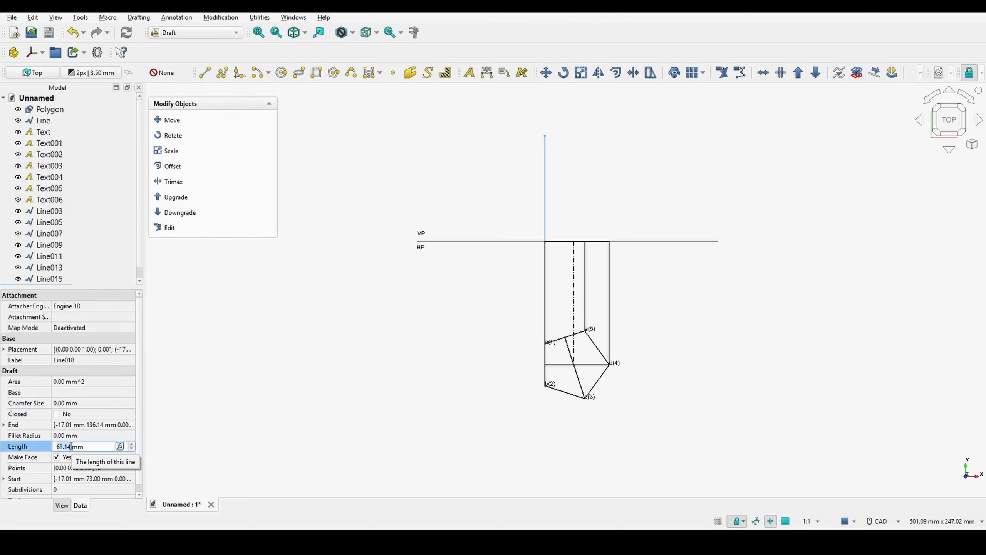
pyautogui.write('50')
pyautogui.press('Return')
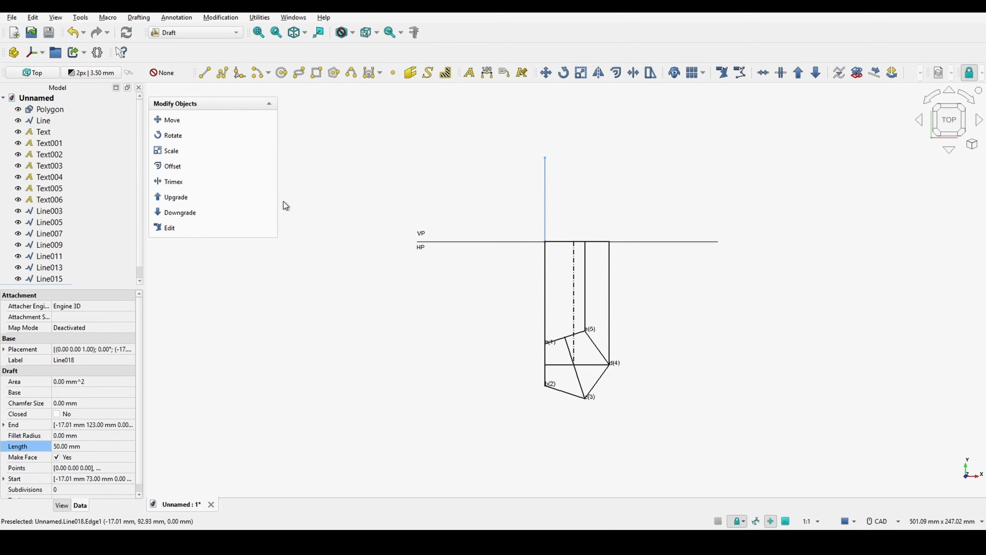
# Copy the 50 mm vertical line to the points where the centre, e and d projectors meet the reference line
pyautogui.click(171, 121)
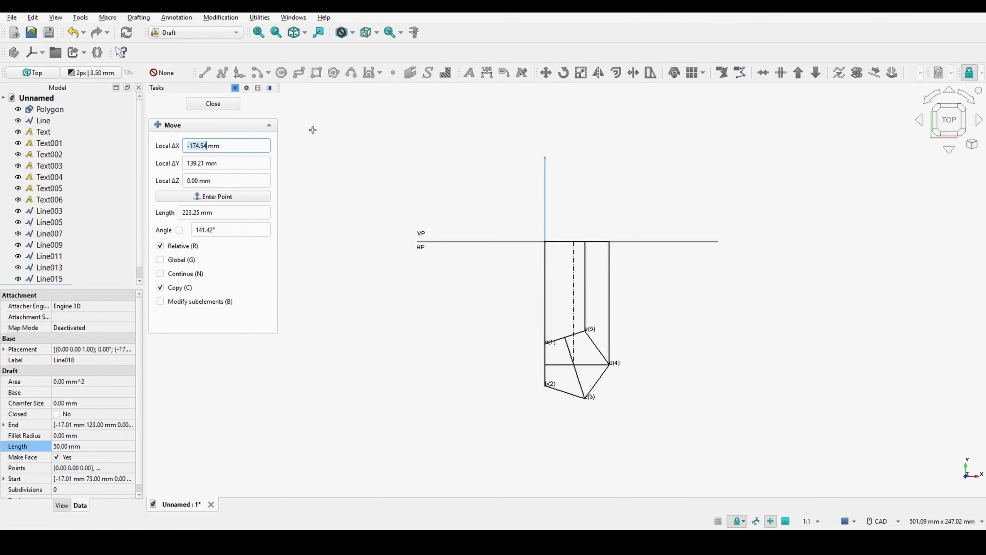
pyautogui.click(545, 228)
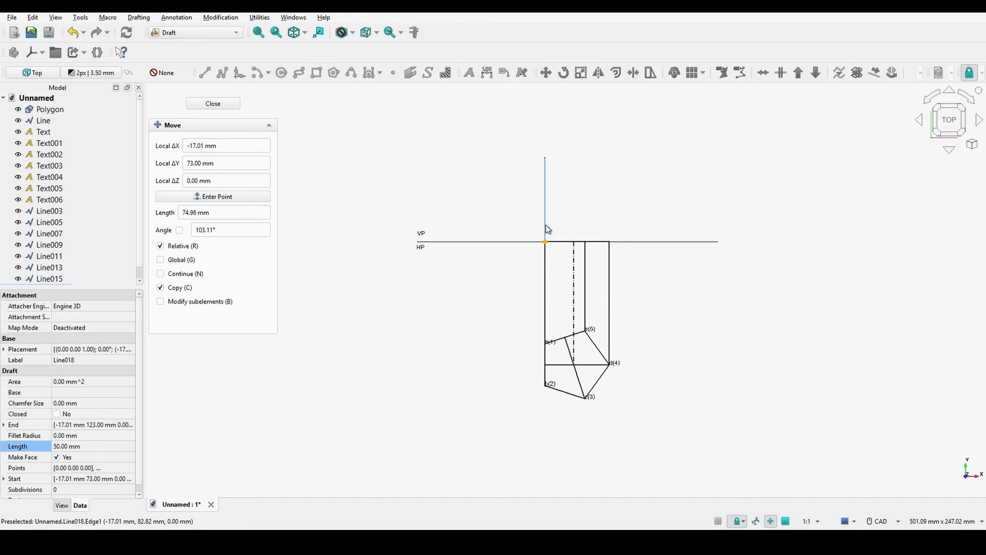
pyautogui.click(575, 247)
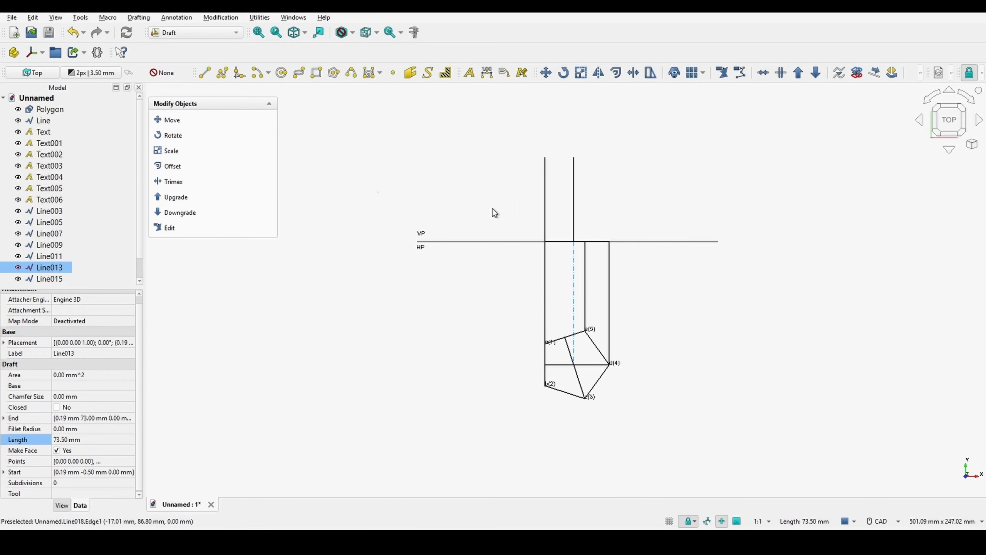
pyautogui.click(575, 196)
pyautogui.click(191, 124)
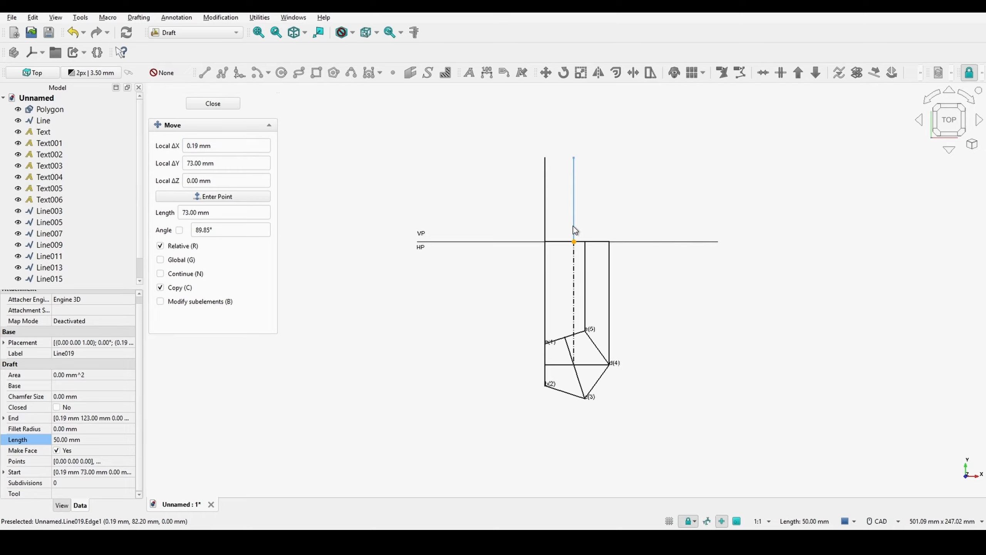
pyautogui.click(574, 241)
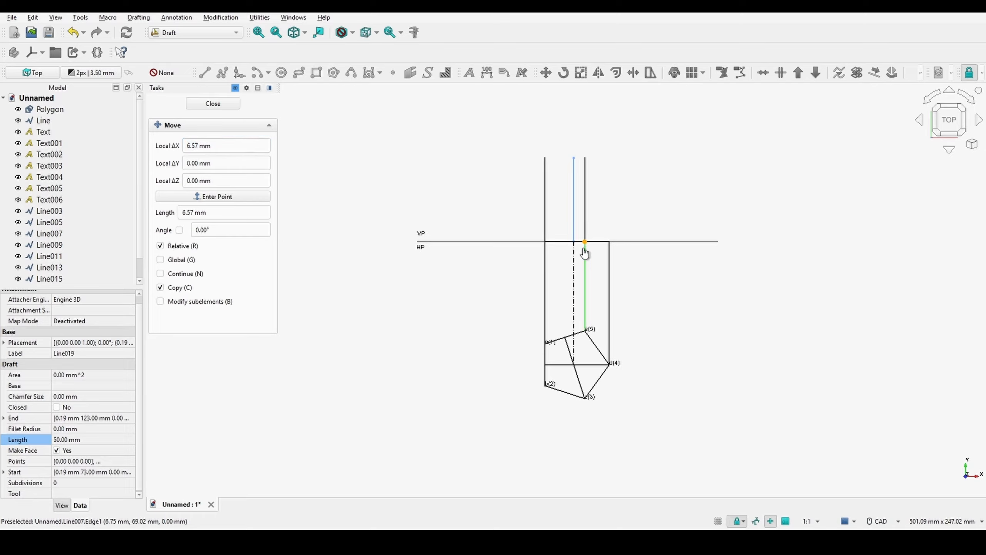
pyautogui.click(586, 242)
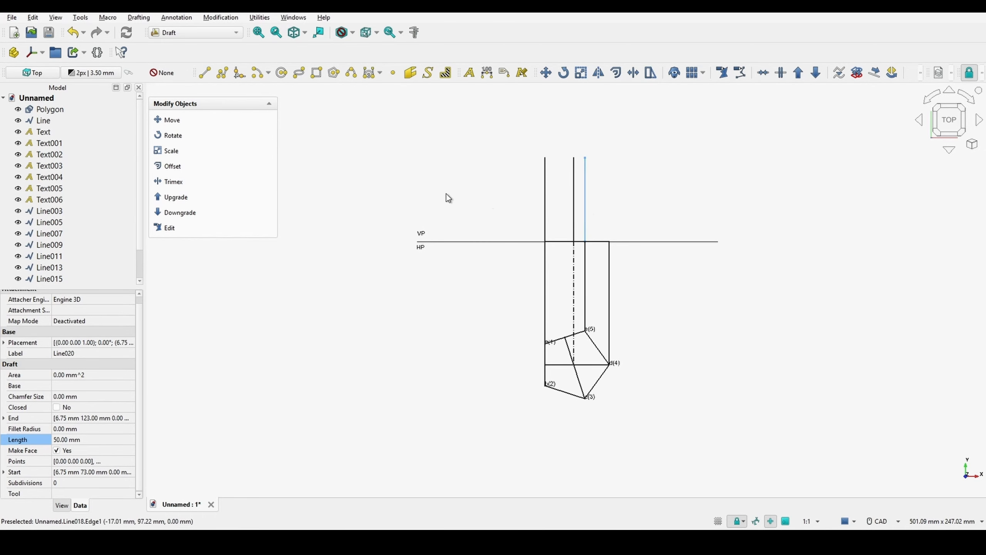
pyautogui.click(172, 120)
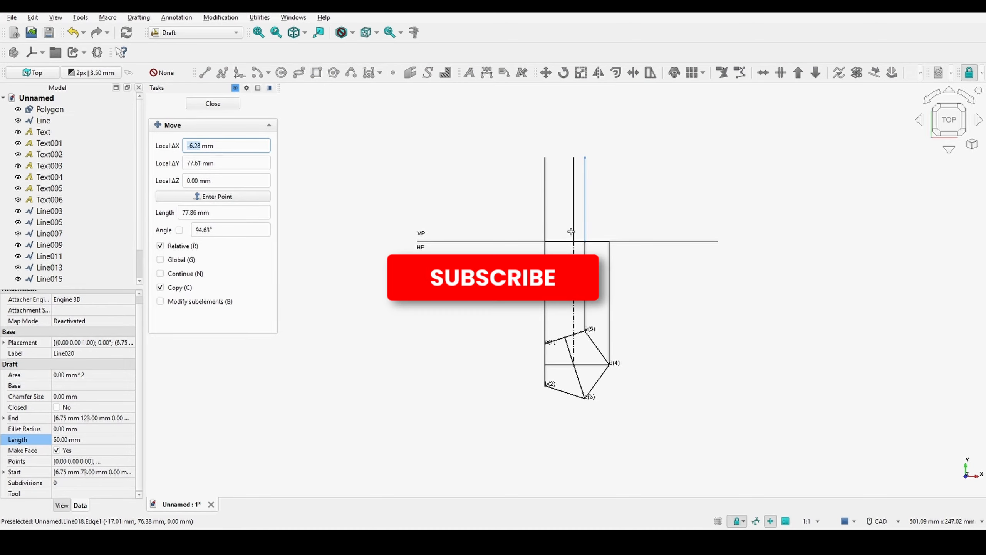
pyautogui.click(585, 230)
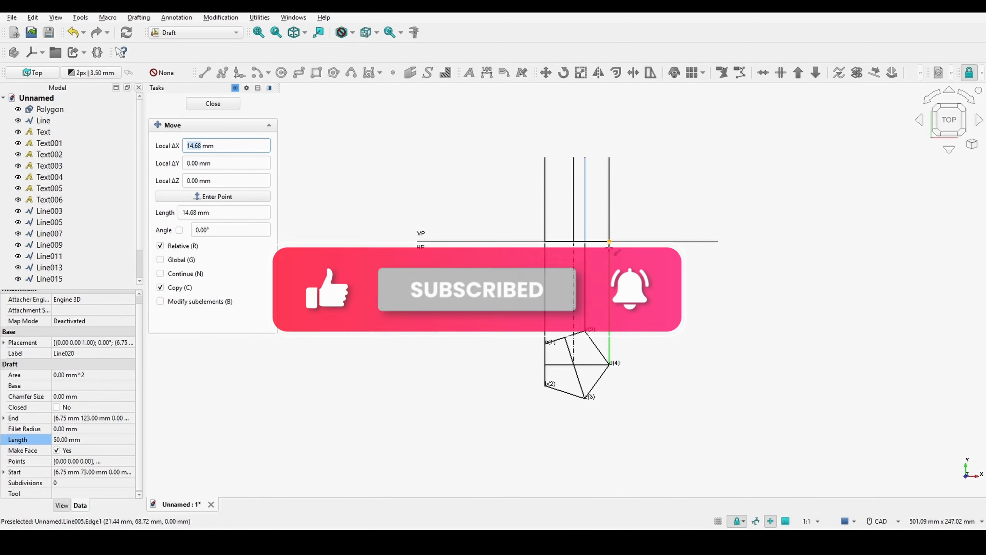
pyautogui.click(608, 248)
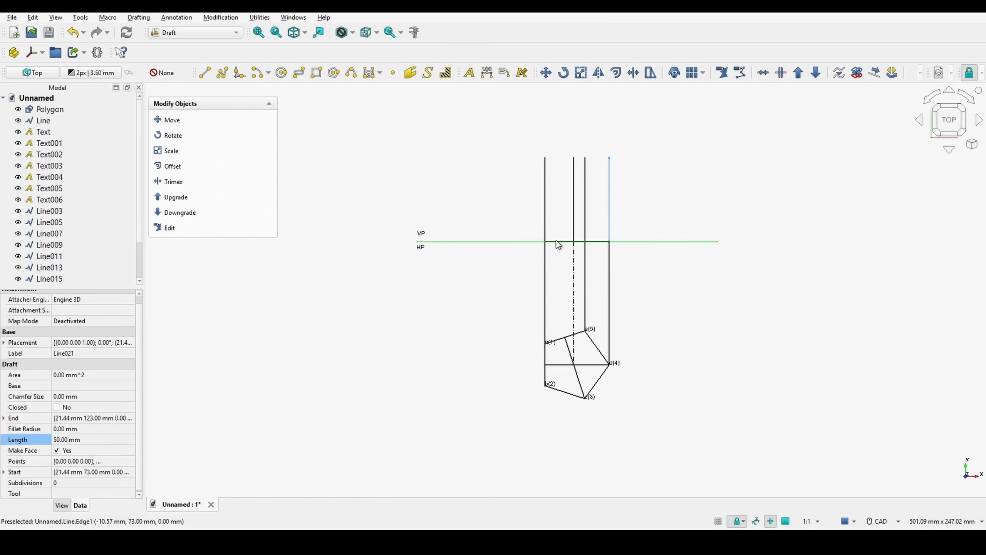
# Draw the top edge of the front view, joining the upper ends of the two outermost 50 mm vertical lines
pyautogui.click(205, 73)
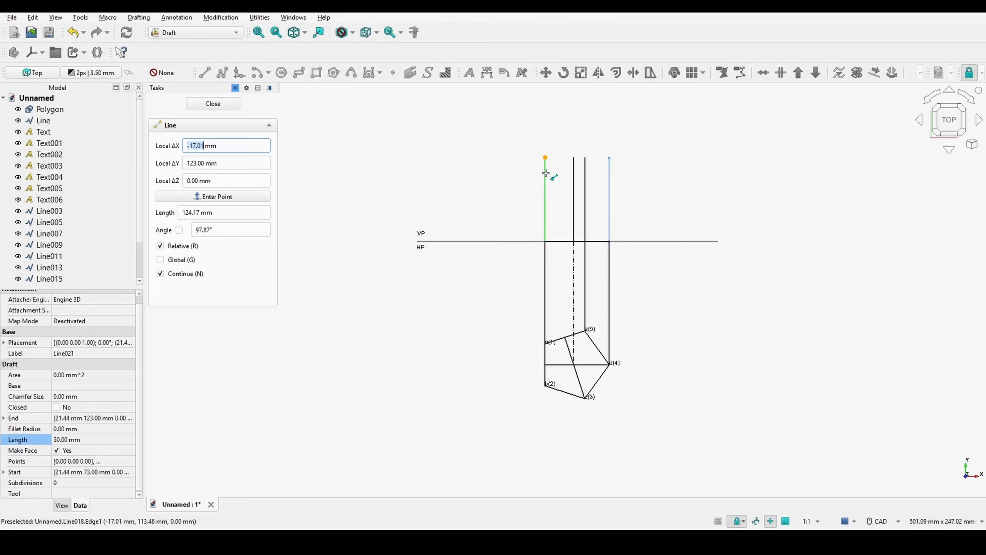
pyautogui.click(545, 157)
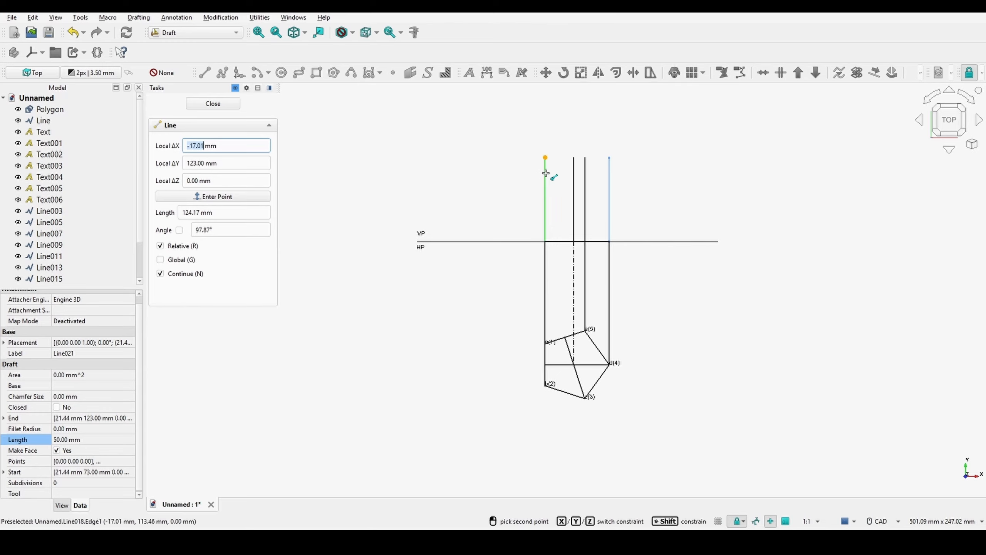
pyautogui.click(612, 164)
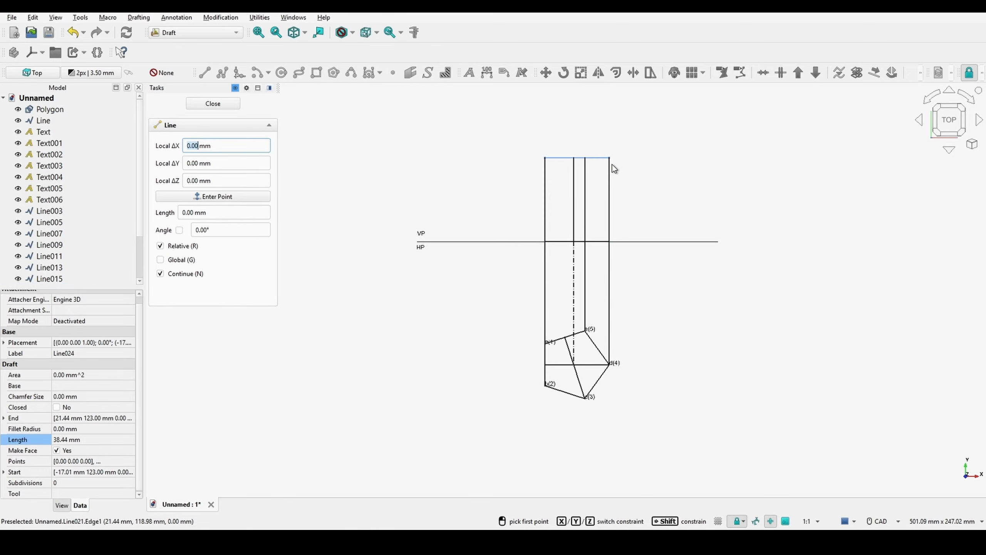
pyautogui.click(213, 103)
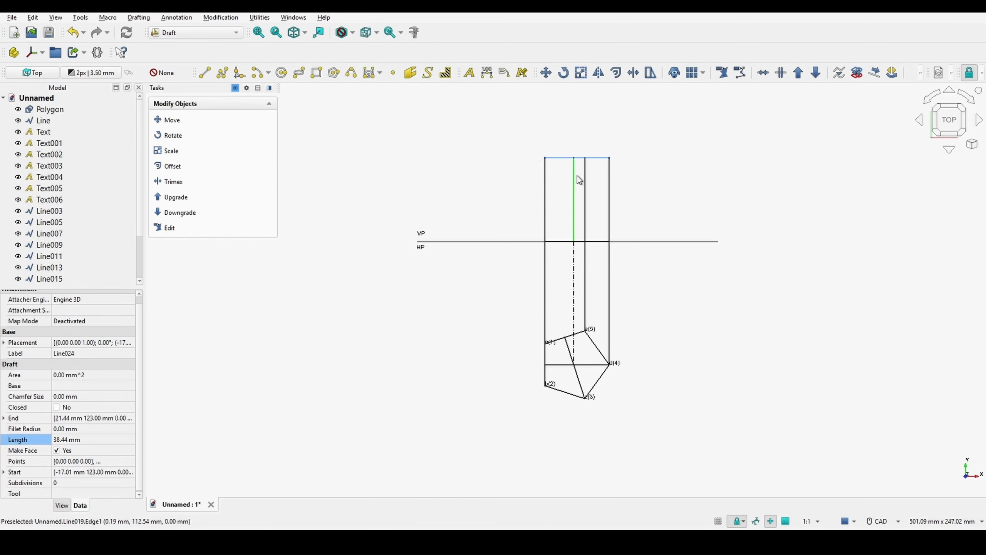
# Change the draw style of the front view's centre axis line above the reference line to Dashdot
pyautogui.click(576, 203)
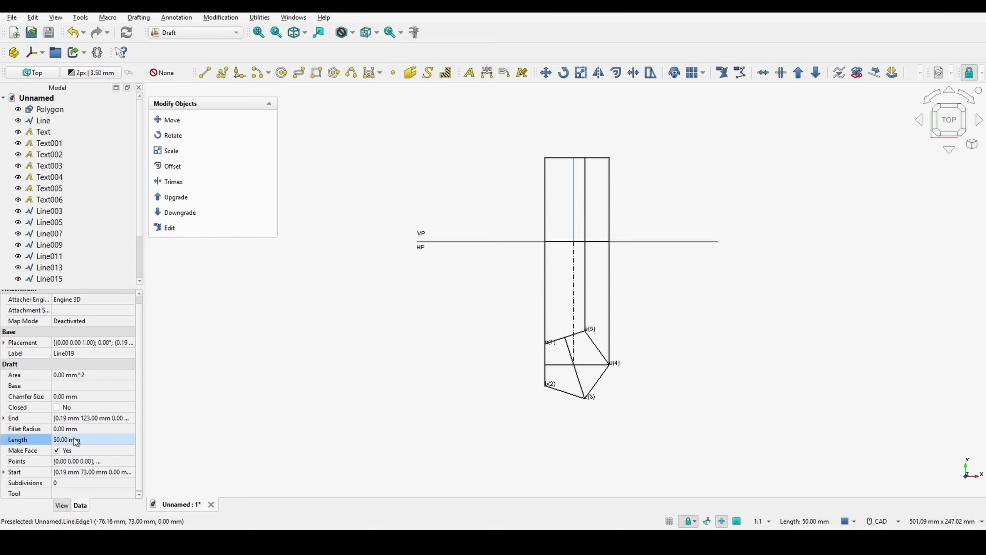
pyautogui.click(61, 505)
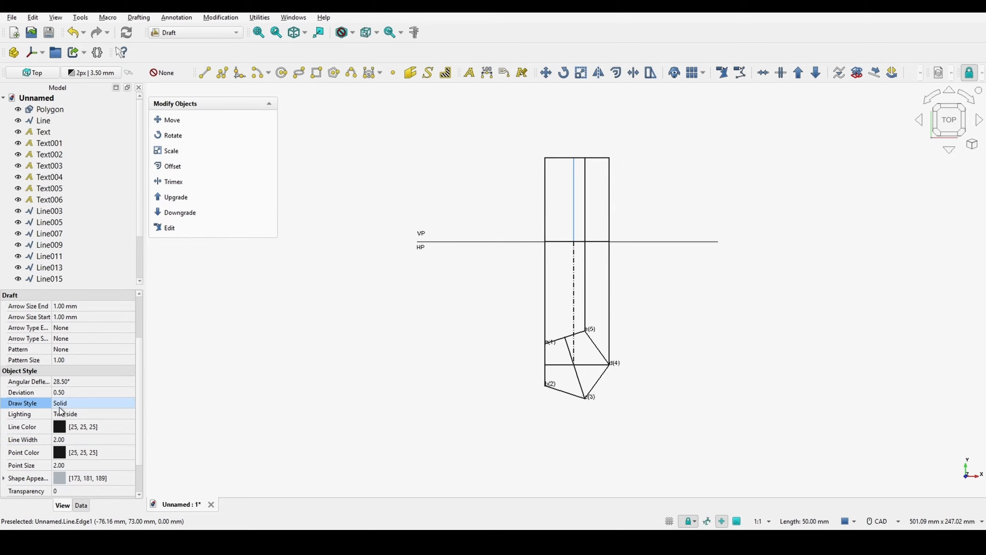
pyautogui.click(61, 404)
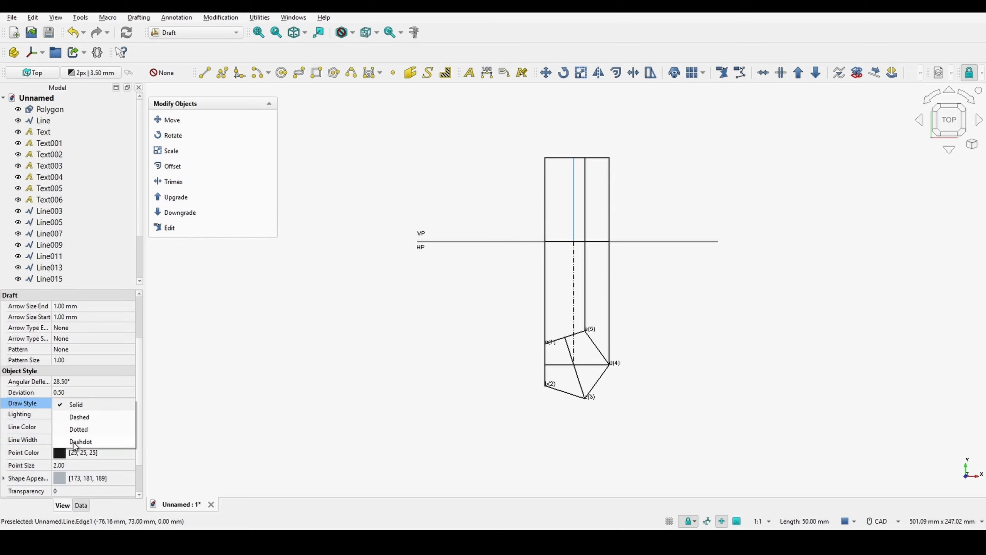
pyautogui.click(74, 443)
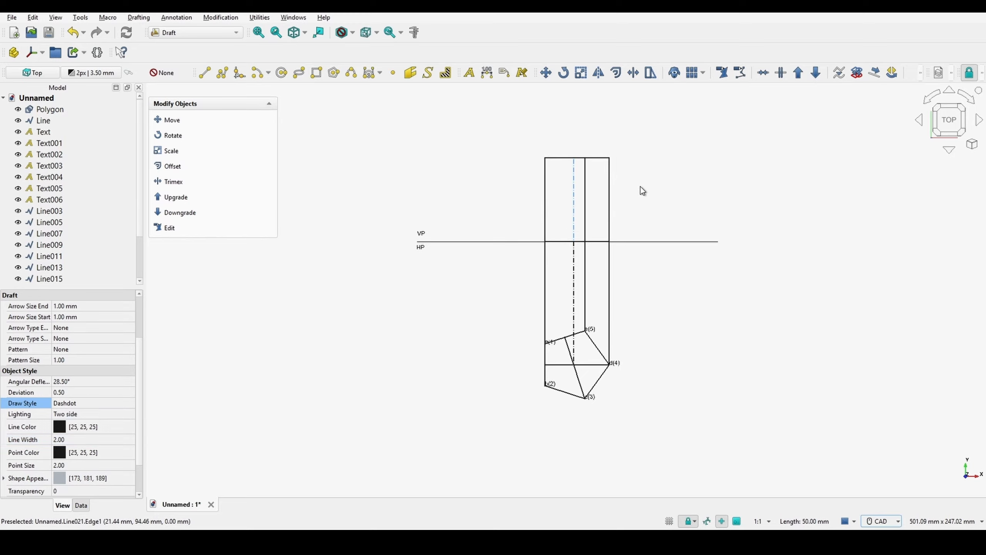
# Extend the right end of the VP/HP reference line to a total length of about 265 mm with Trimex
pyautogui.click(694, 241)
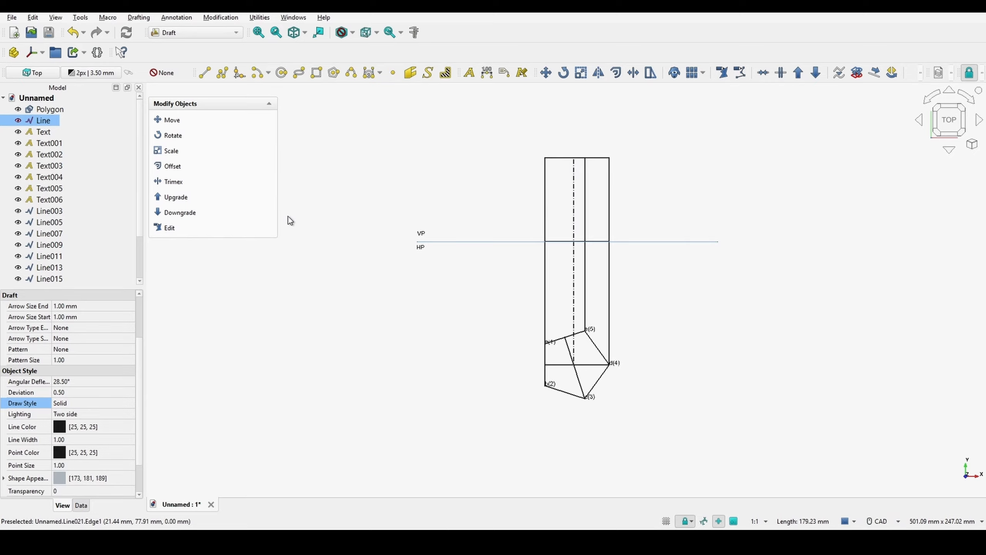
pyautogui.click(174, 182)
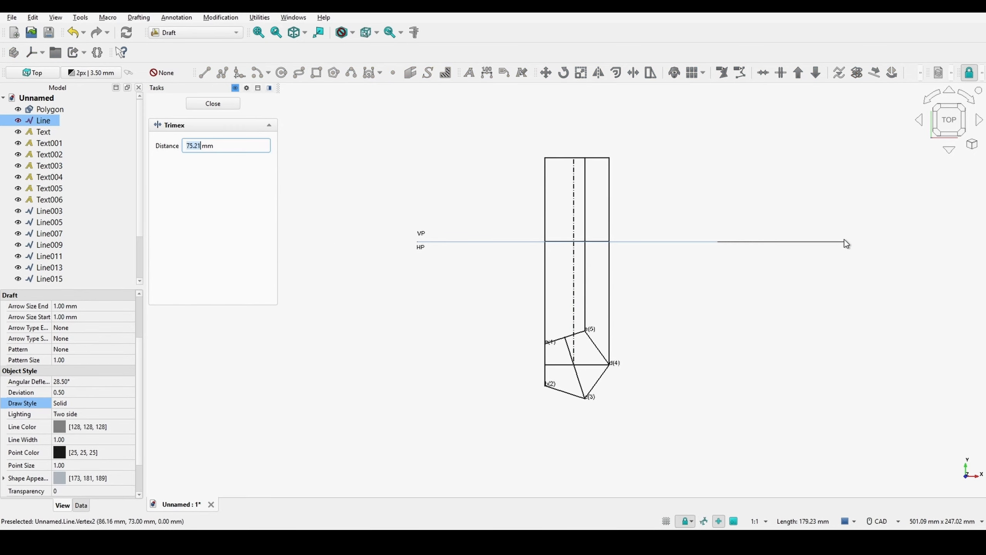
pyautogui.click(863, 240)
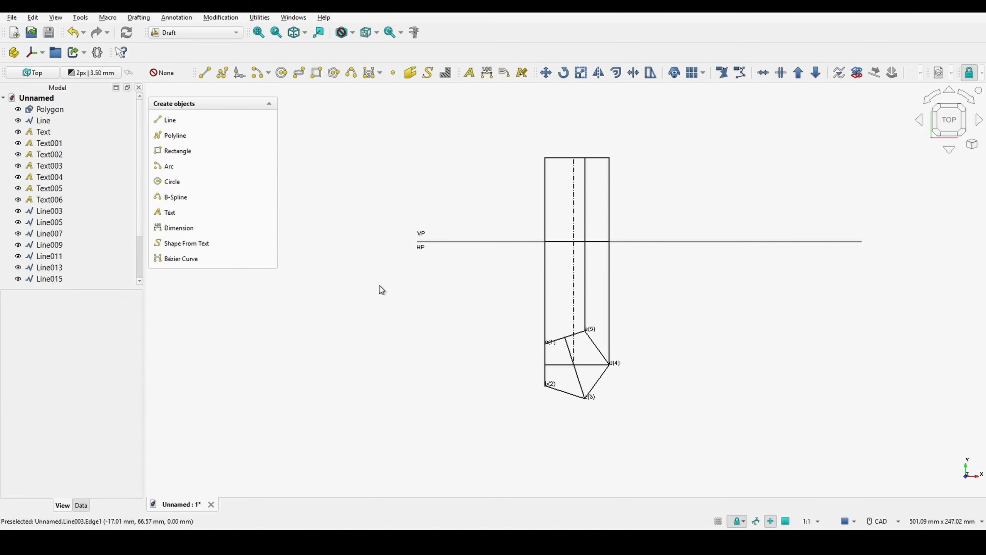
# Copy all six front view lines along the reference line, placing the copy's lower right corner on the reference line's right end
pyautogui.scroll(-2, 59, 223)
pyautogui.click(58, 222)
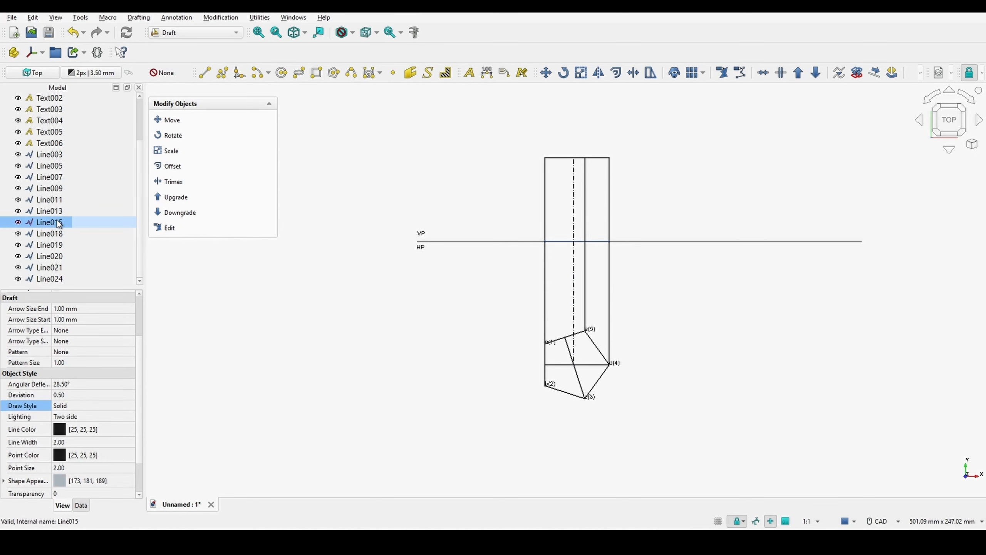
pyautogui.keyDown('ctrl'); pyautogui.click(66, 231); pyautogui.keyUp('ctrl')
pyautogui.keyDown('ctrl'); pyautogui.click(68, 241); pyautogui.keyUp('ctrl')
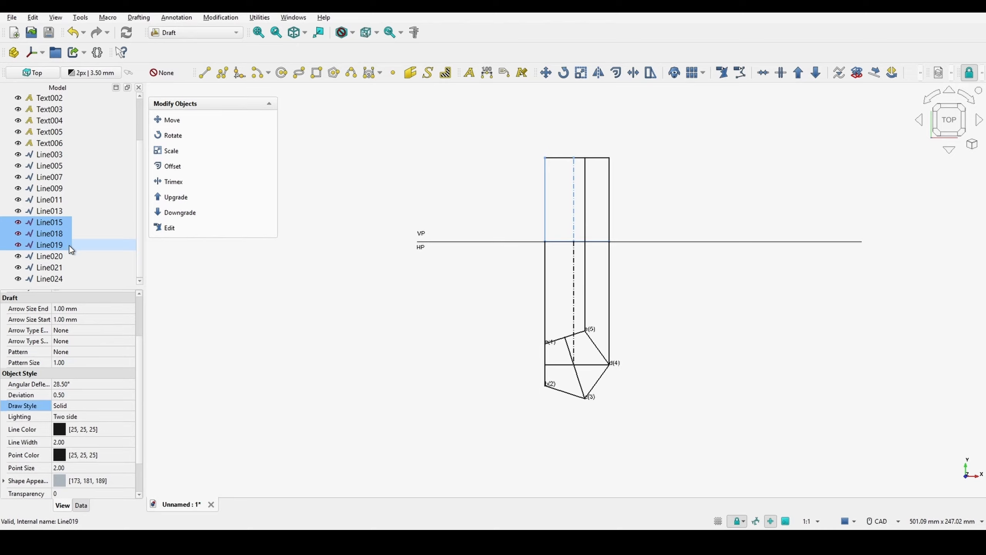
pyautogui.keyDown('ctrl'); pyautogui.click(72, 256); pyautogui.keyUp('ctrl')
pyautogui.keyDown('ctrl'); pyautogui.click(71, 268); pyautogui.keyUp('ctrl')
pyautogui.keyDown('ctrl'); pyautogui.click(70, 278); pyautogui.keyUp('ctrl')
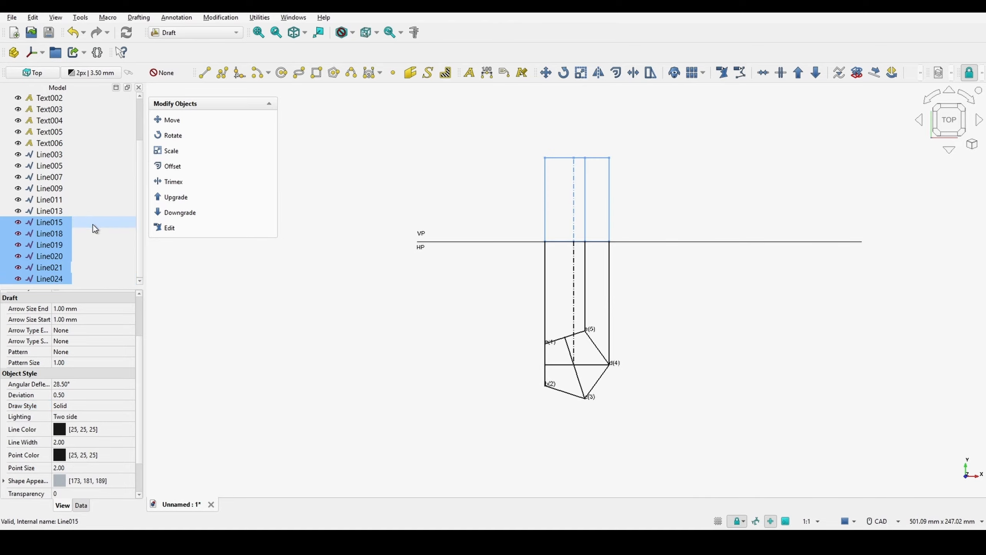
pyautogui.click(171, 120)
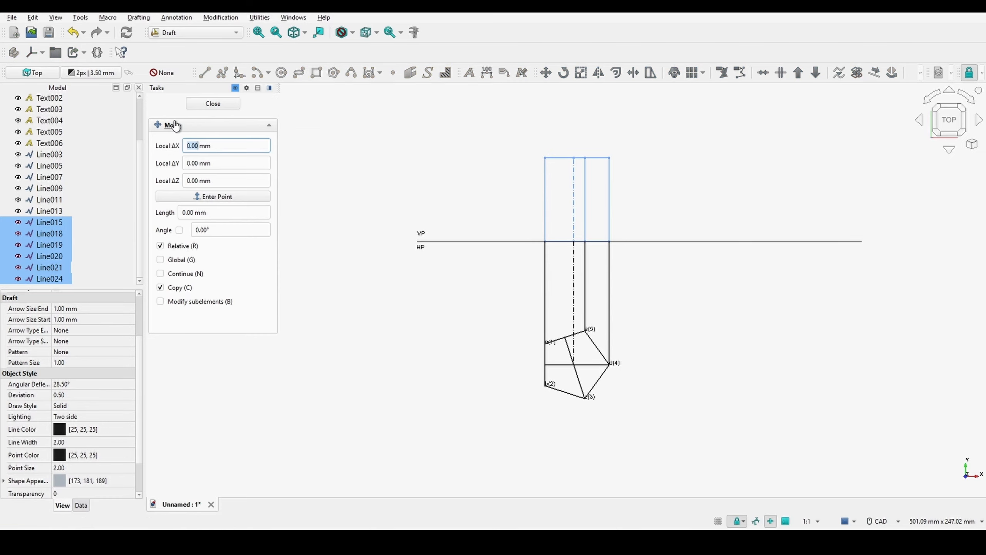
pyautogui.click(612, 233)
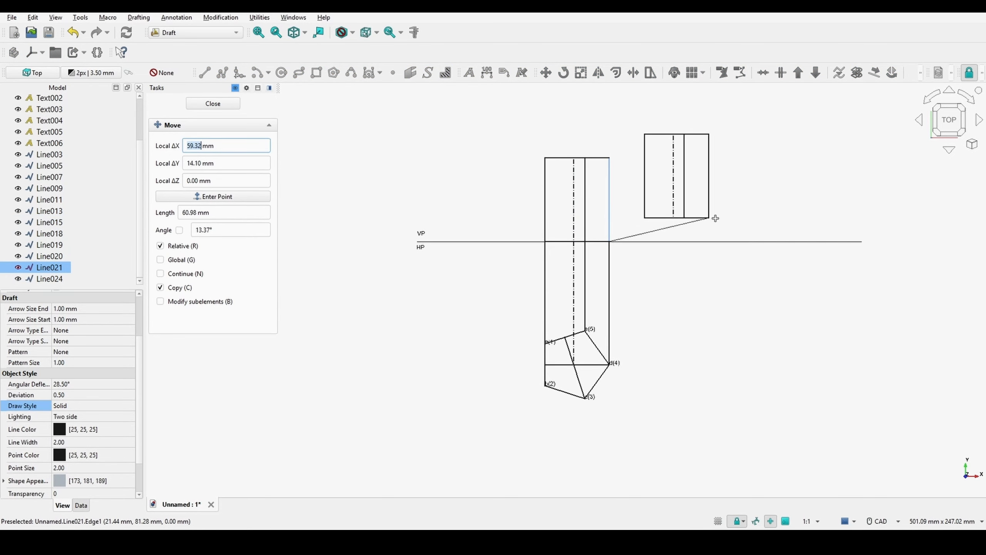
pyautogui.click(758, 244)
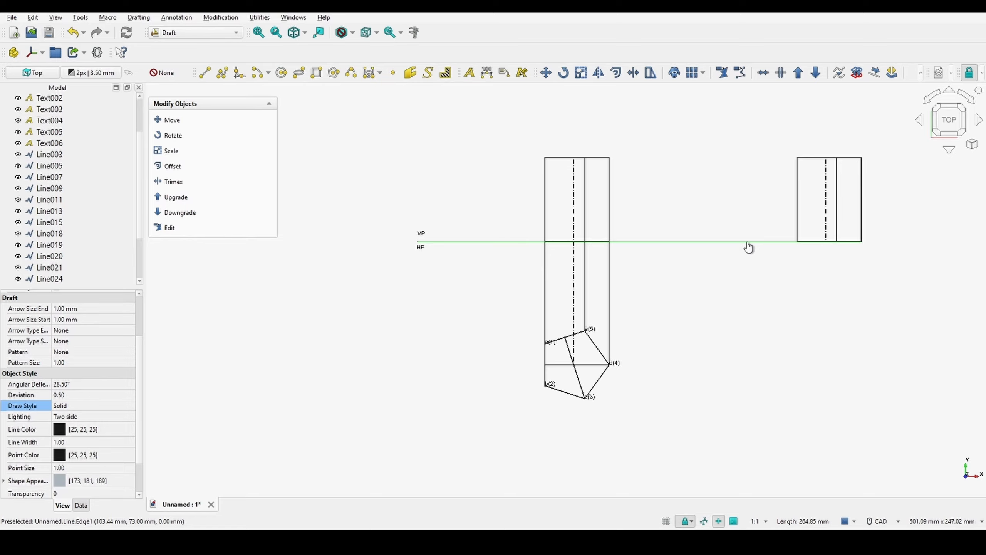
# Extend the VP/HP reference line with Trimex so that it runs well beyond the copied front view
pyautogui.click(171, 182)
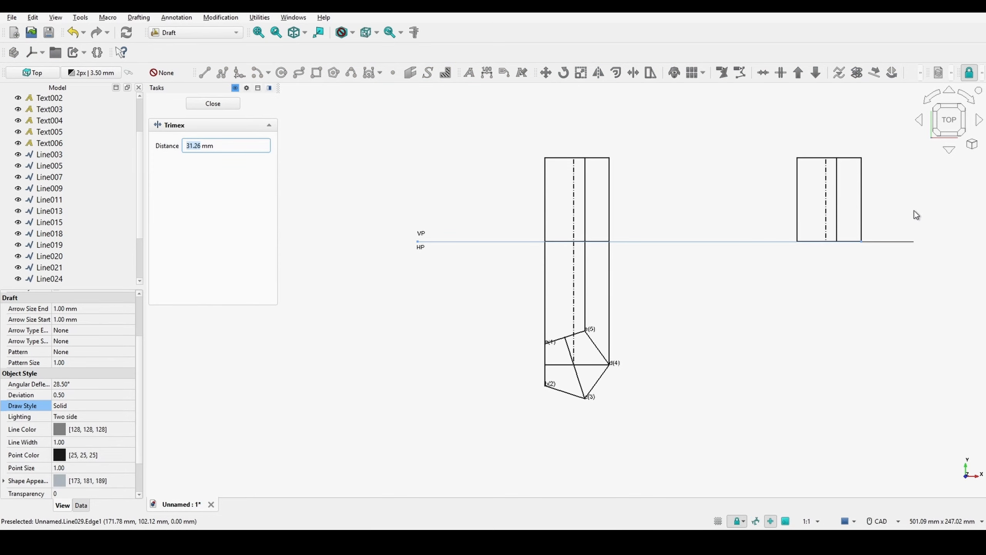
pyautogui.click(966, 214)
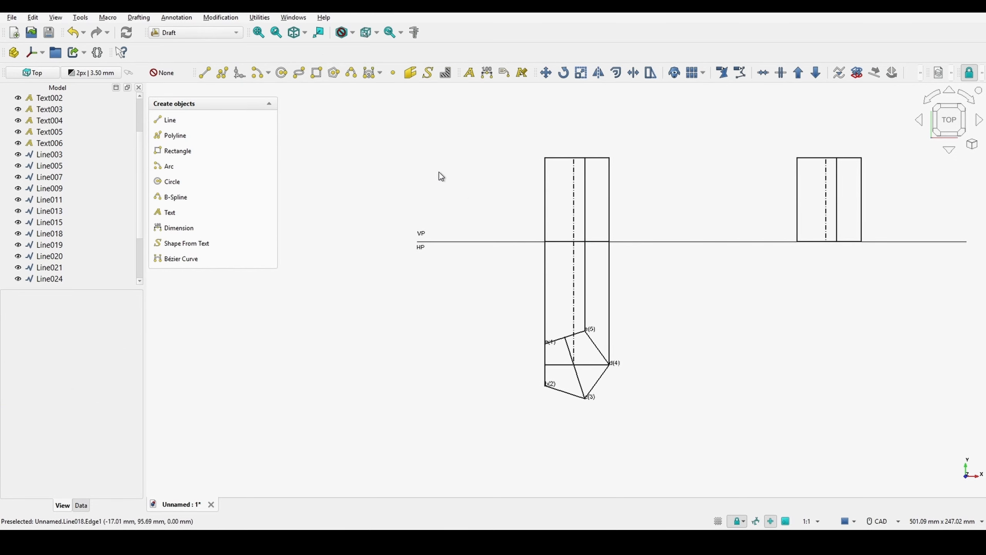
pyautogui.click(258, 33)
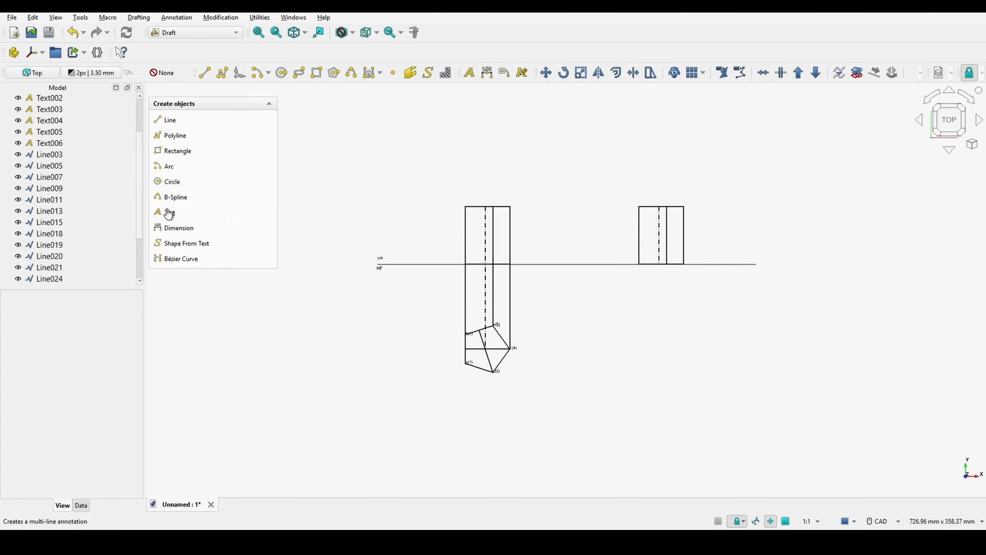
# Rotate a copy of the second front view's six lines about 30° clockwise around its lower right corner on the reference line
pyautogui.click(640, 241)
pyautogui.keyDown('ctrl'); pyautogui.click(660, 246); pyautogui.keyUp('ctrl')
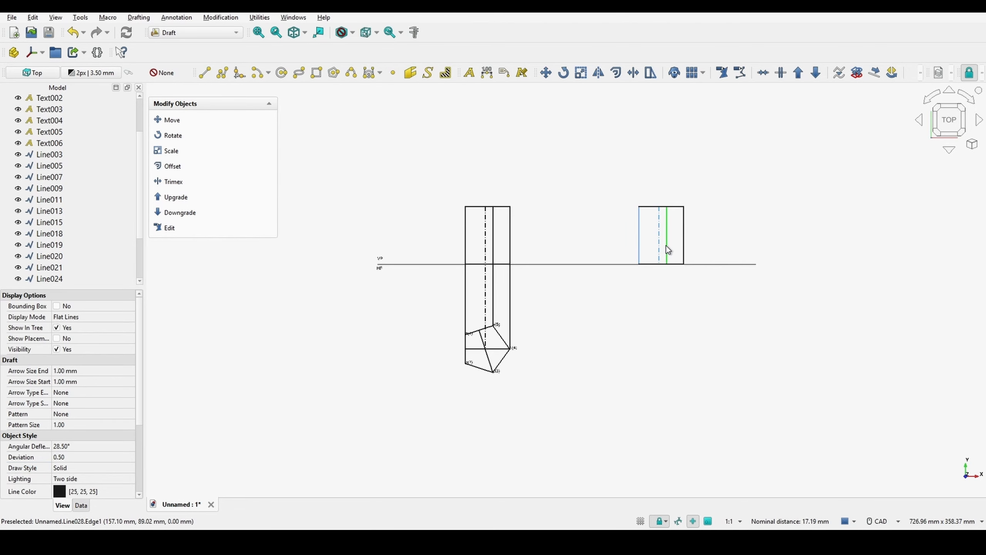
pyautogui.keyDown('ctrl'); pyautogui.click(683, 251); pyautogui.keyUp('ctrl')
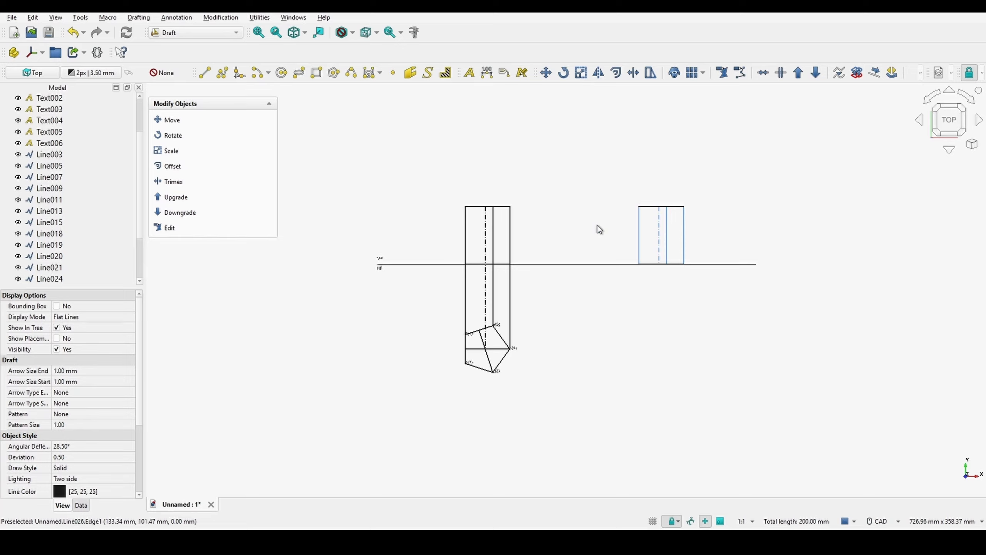
pyautogui.scroll(2, 590, 228)
pyautogui.keyDown('ctrl'); pyautogui.click(664, 201); pyautogui.keyUp('ctrl')
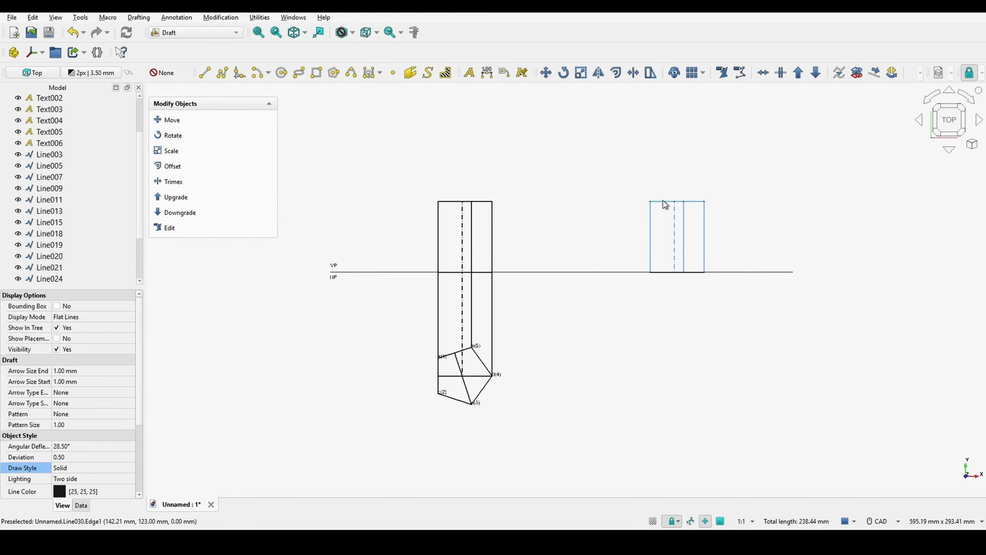
pyautogui.scroll(-2, 78, 225)
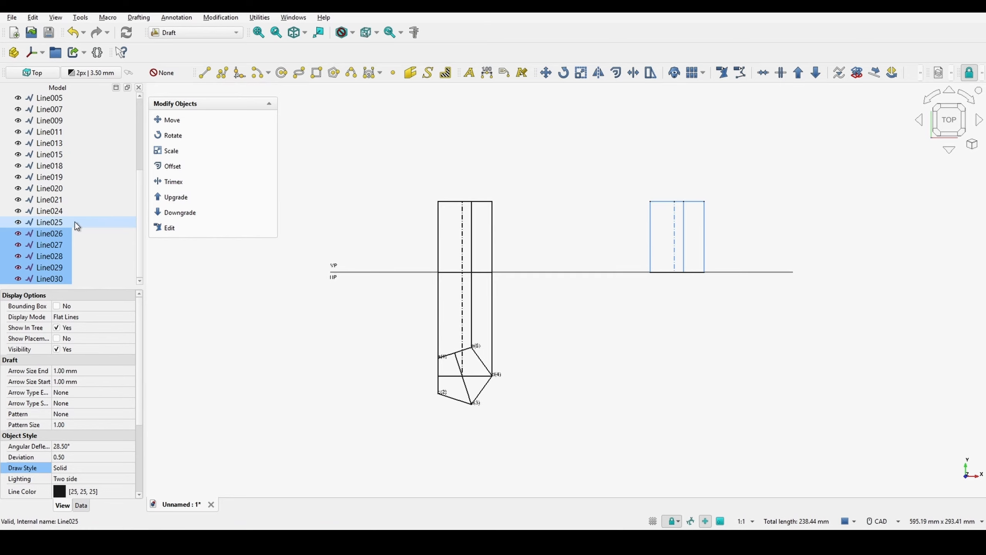
pyautogui.keyDown('ctrl'); pyautogui.click(74, 222); pyautogui.keyUp('ctrl')
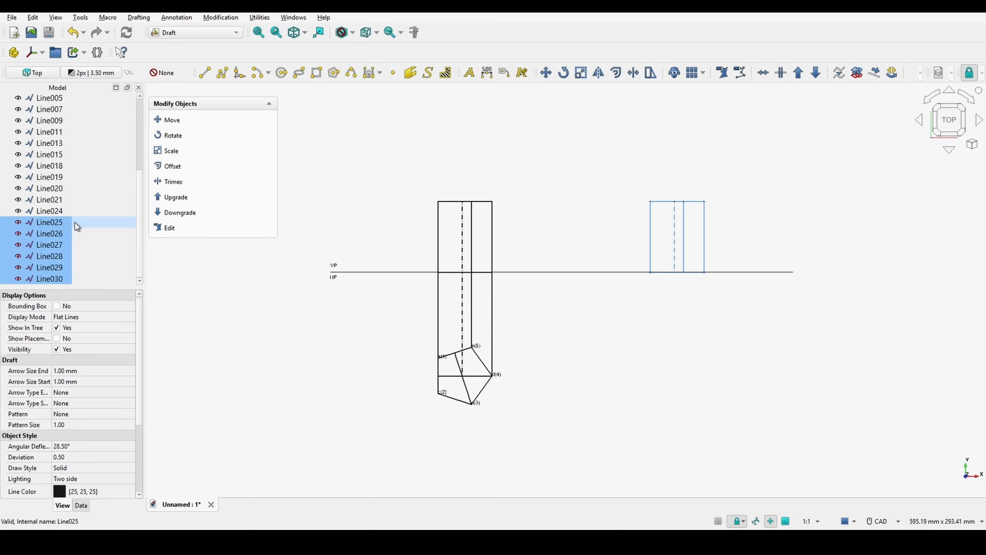
pyautogui.click(176, 136)
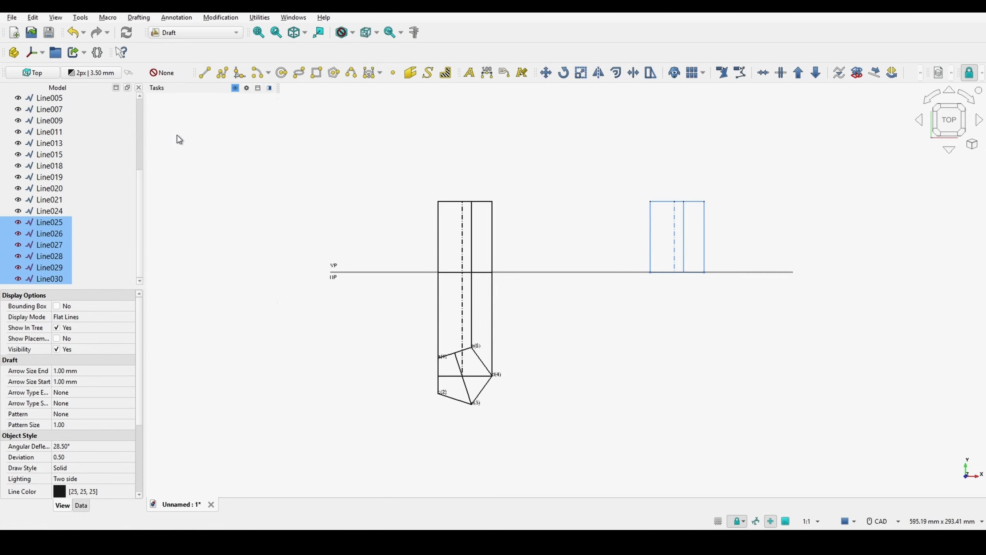
pyautogui.click(705, 264)
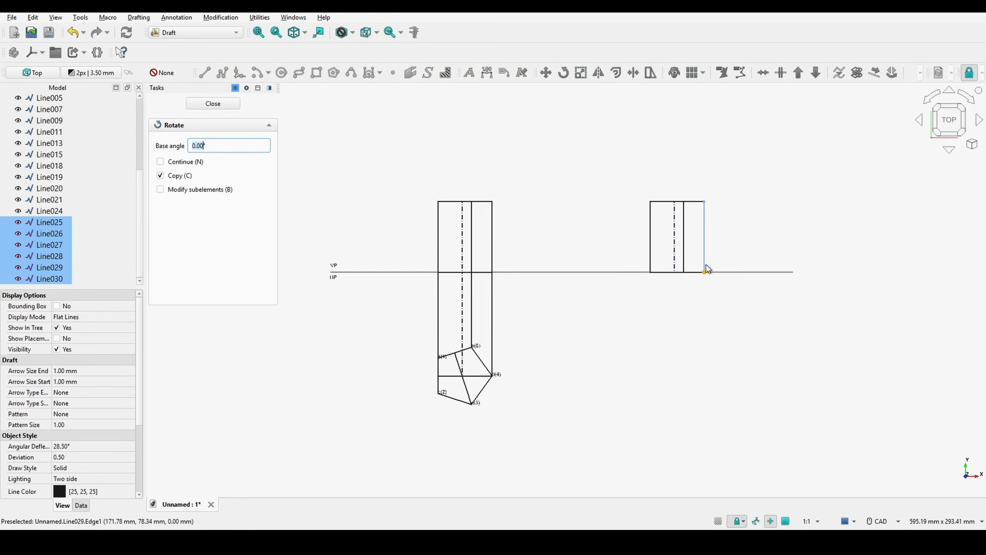
pyautogui.click(652, 265)
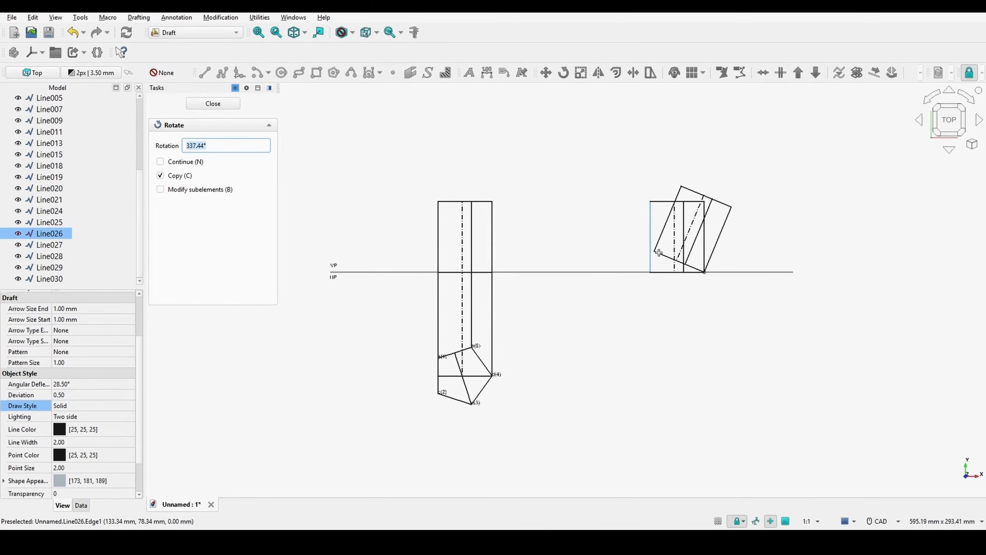
pyautogui.press('BackSpace')
pyautogui.press('Return')
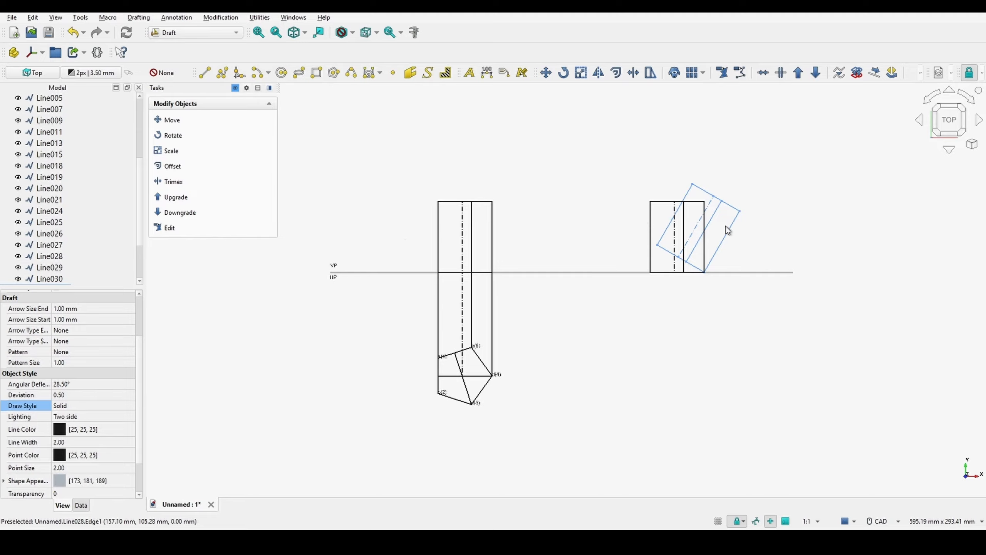
# Delete the six lines of the upright second front view, keeping only the tilted copy
pyautogui.click(652, 215)
pyautogui.click(650, 215)
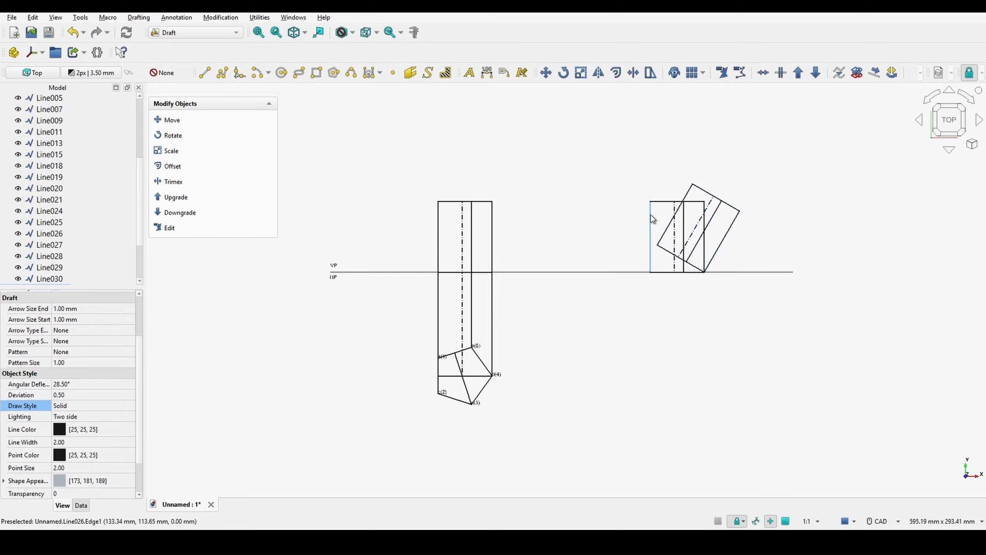
pyautogui.keyDown('ctrl'); pyautogui.click(656, 201); pyautogui.keyUp('ctrl')
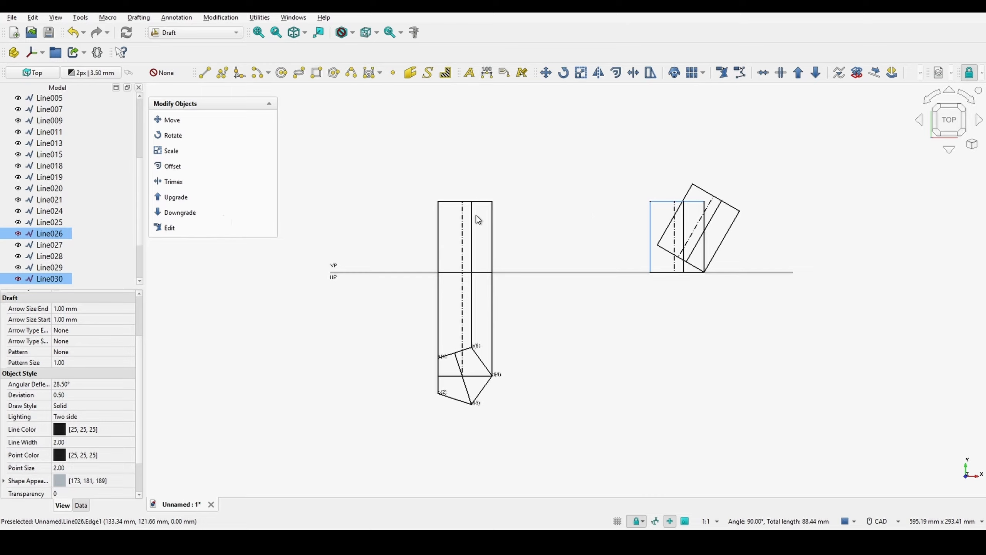
pyautogui.keyDown('ctrl'); pyautogui.click(51, 268); pyautogui.keyUp('ctrl')
pyautogui.keyDown('ctrl'); pyautogui.click(53, 257); pyautogui.keyUp('ctrl')
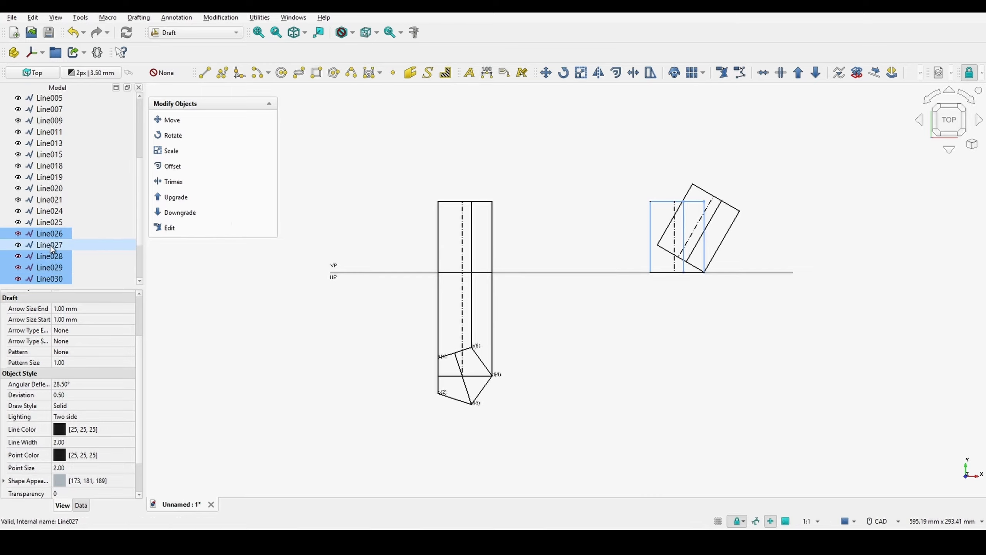
pyautogui.keyDown('ctrl'); pyautogui.click(50, 245); pyautogui.keyUp('ctrl')
pyautogui.keyDown('ctrl'); pyautogui.click(50, 225); pyautogui.keyUp('ctrl')
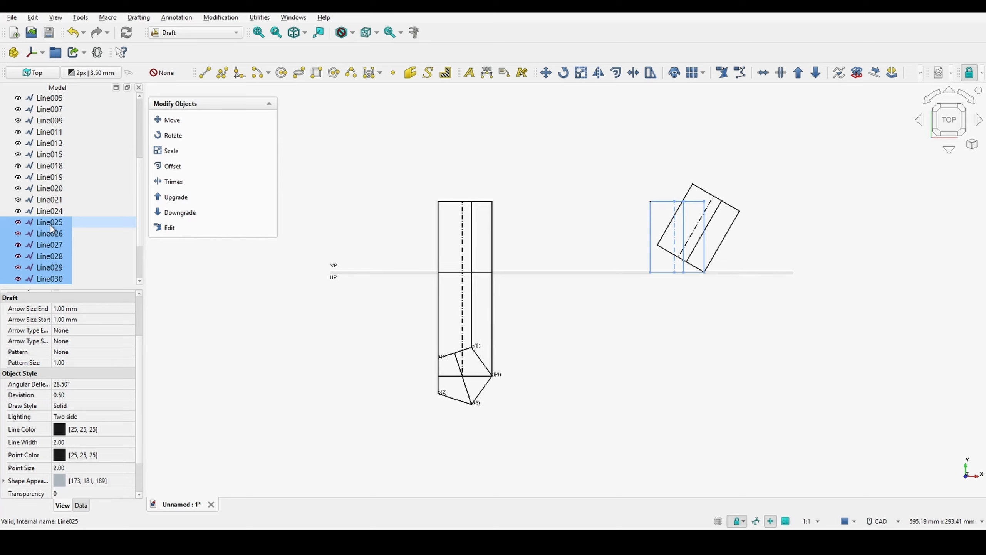
pyautogui.press('Delete')
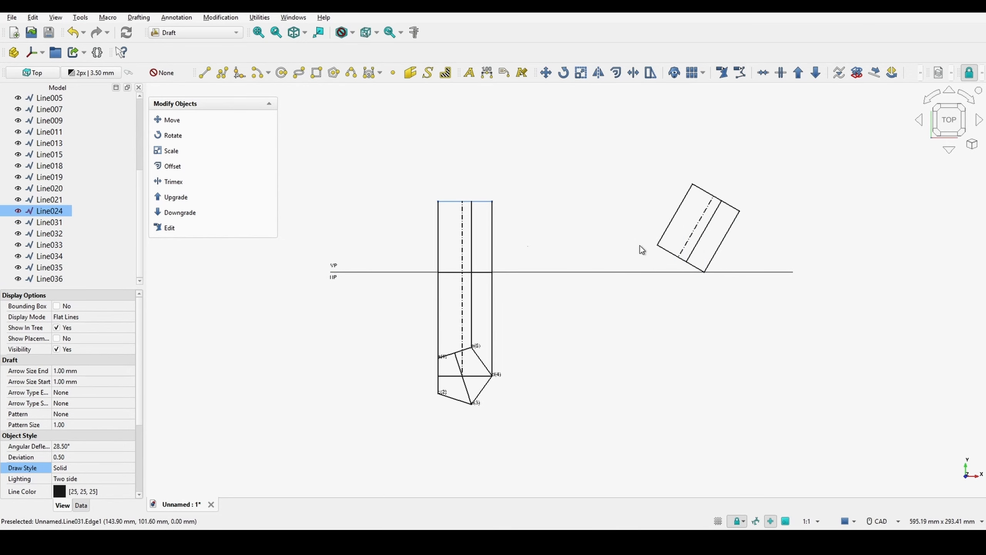
# Draw vertical projectors from both ends of the tilted view's base edge and the inner edge's lower end down past the pentagon's level
pyautogui.click(205, 73)
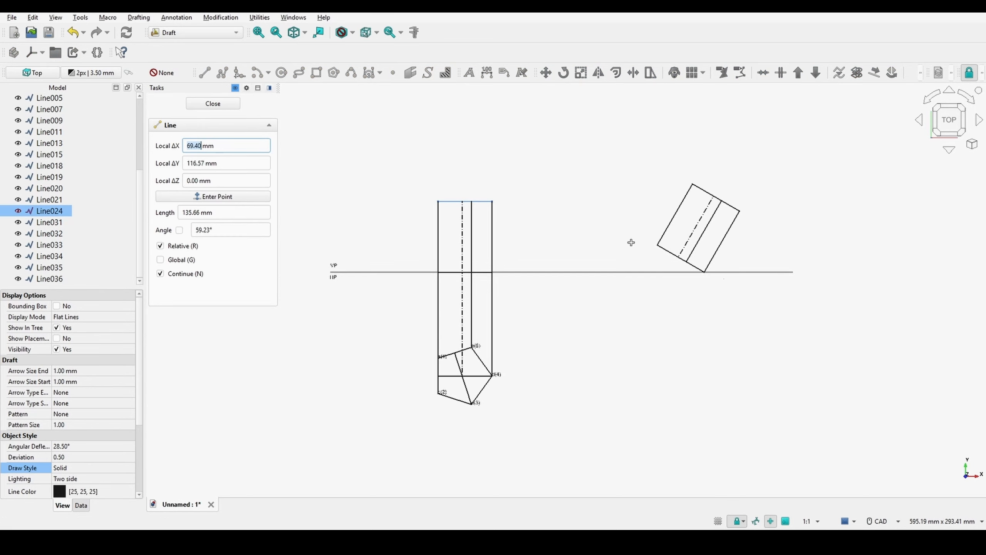
pyautogui.click(661, 247)
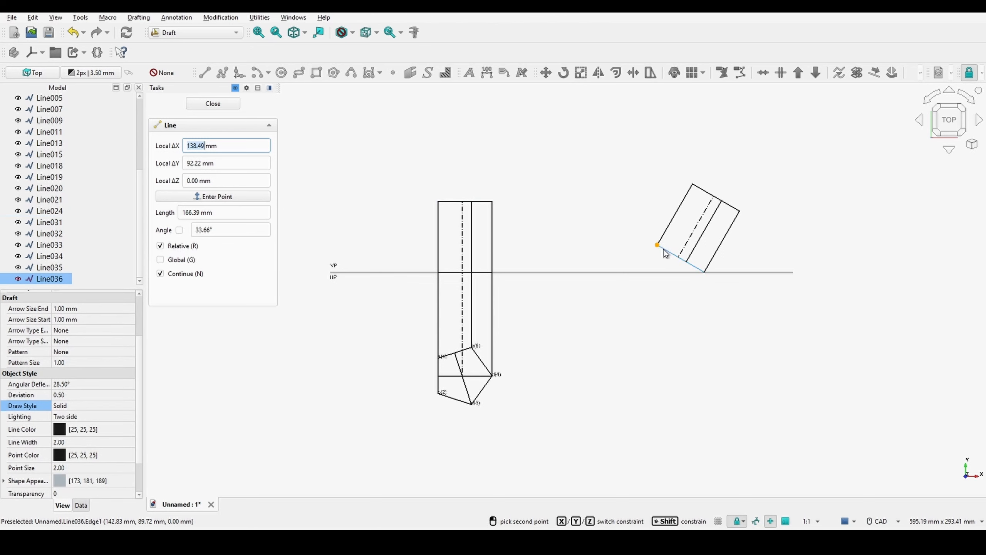
pyautogui.press('y')
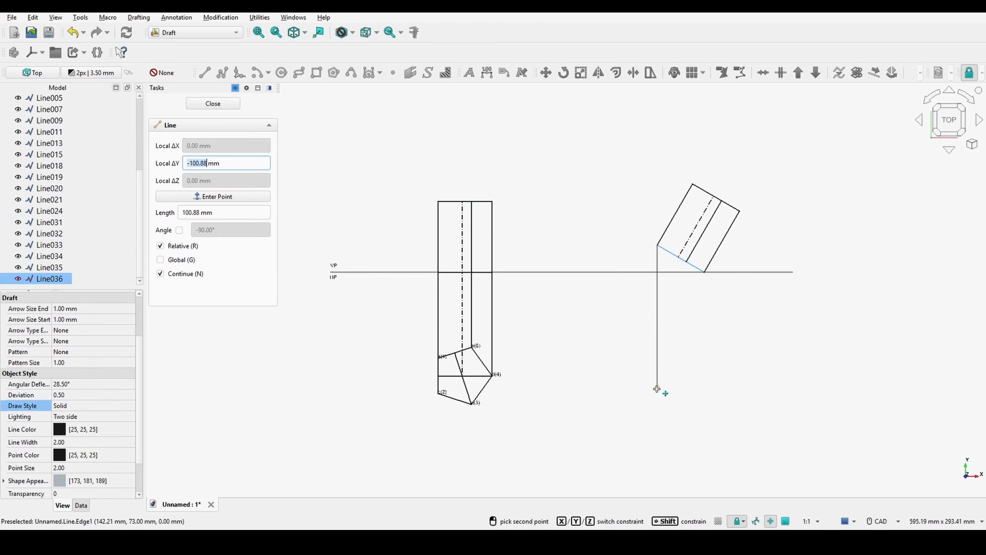
pyautogui.click(652, 436)
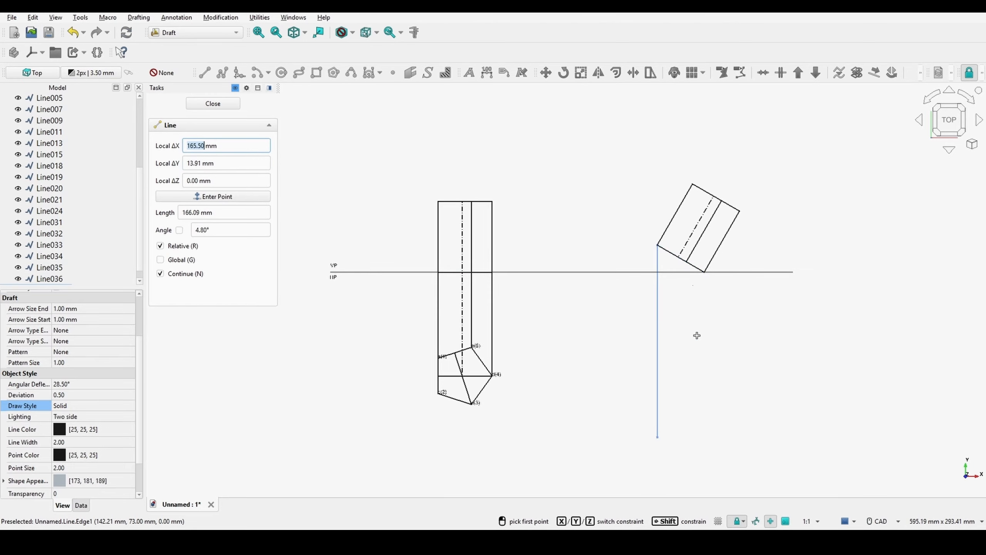
pyautogui.click(687, 261)
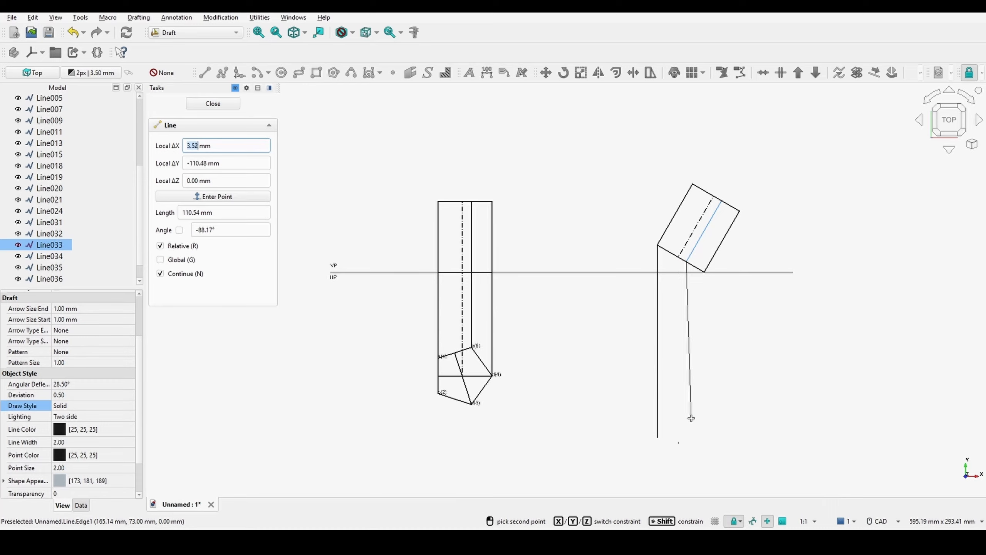
pyautogui.click(685, 441)
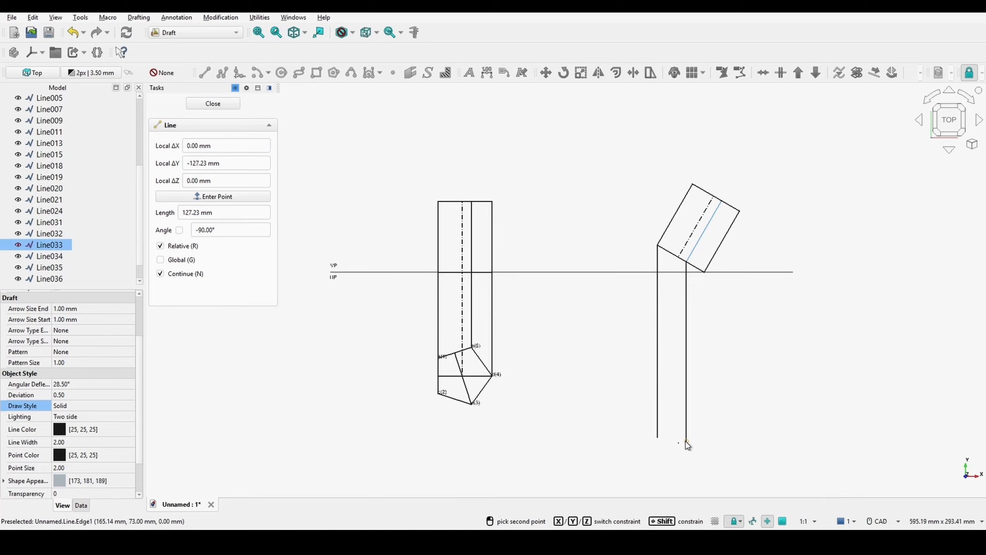
pyautogui.click(715, 266)
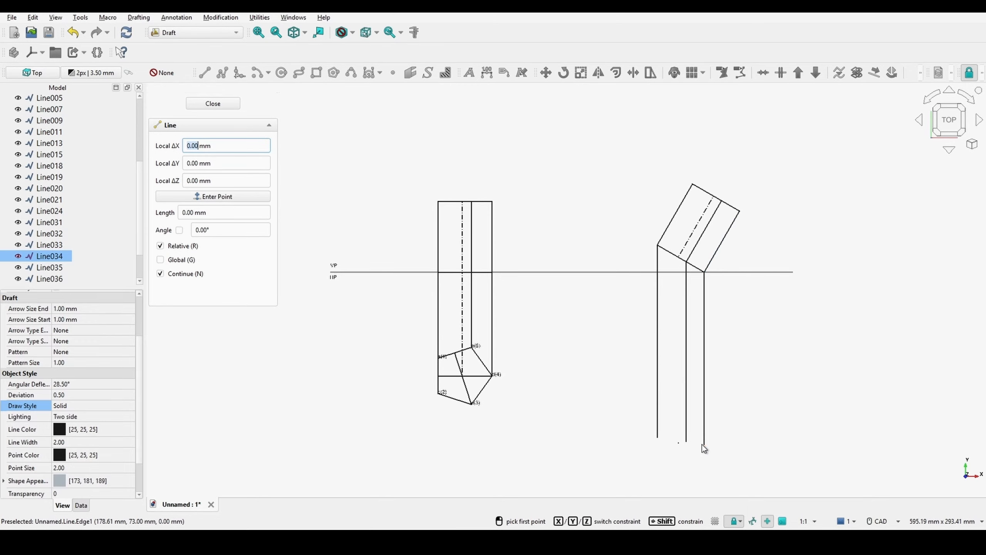
pyautogui.click(702, 444)
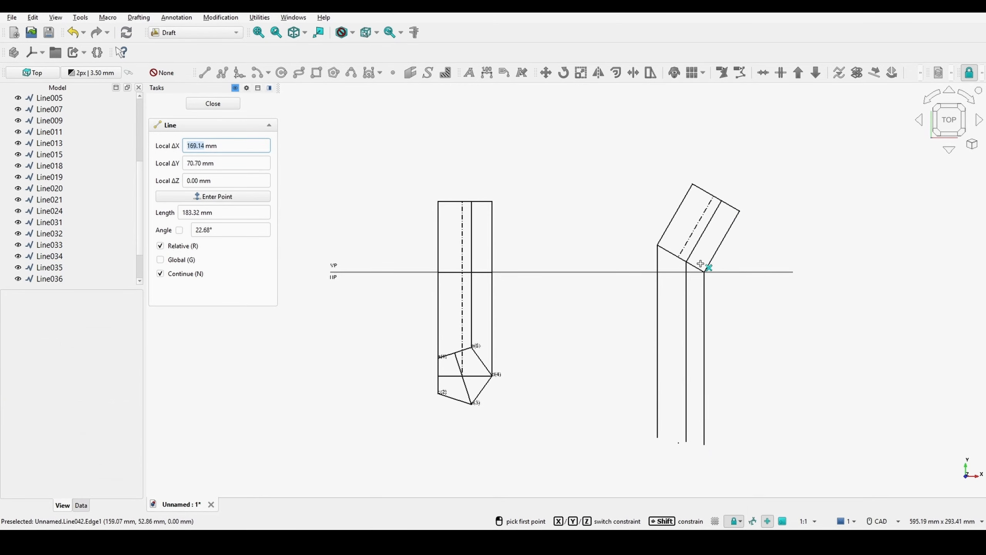
# Draw vertical projectors from the tilted view's upper right corner and the inner edge's upper end down past the pentagon's level
pyautogui.click(738, 221)
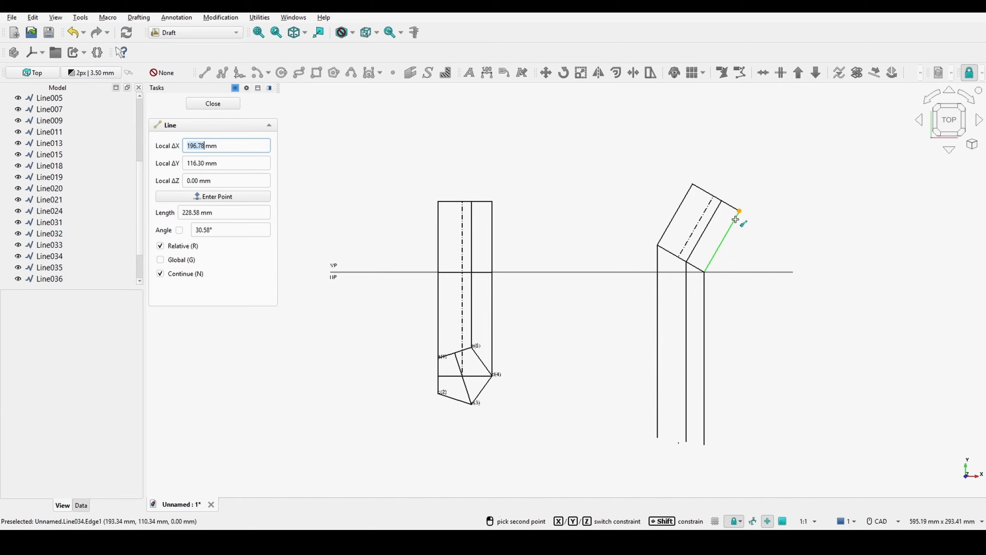
pyautogui.click(742, 446)
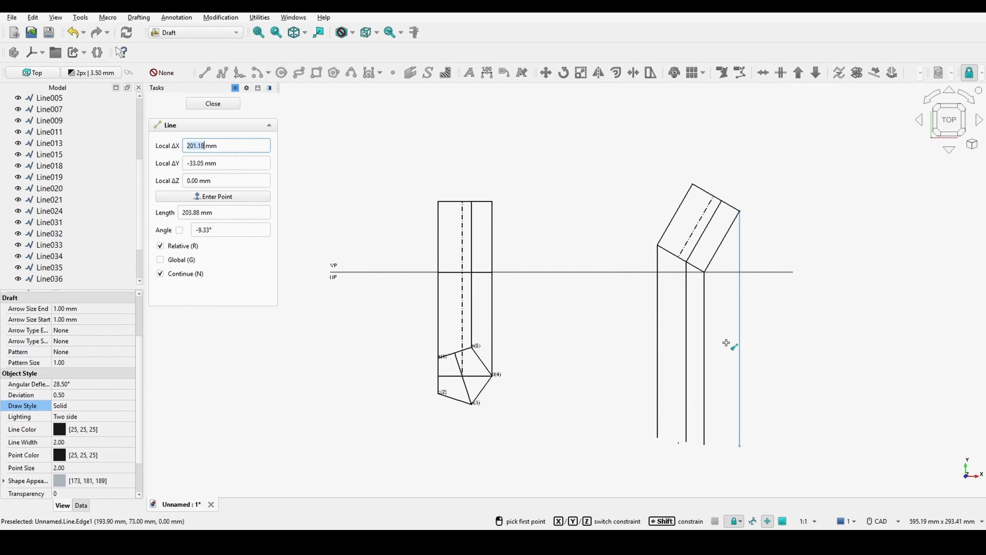
pyautogui.click(717, 212)
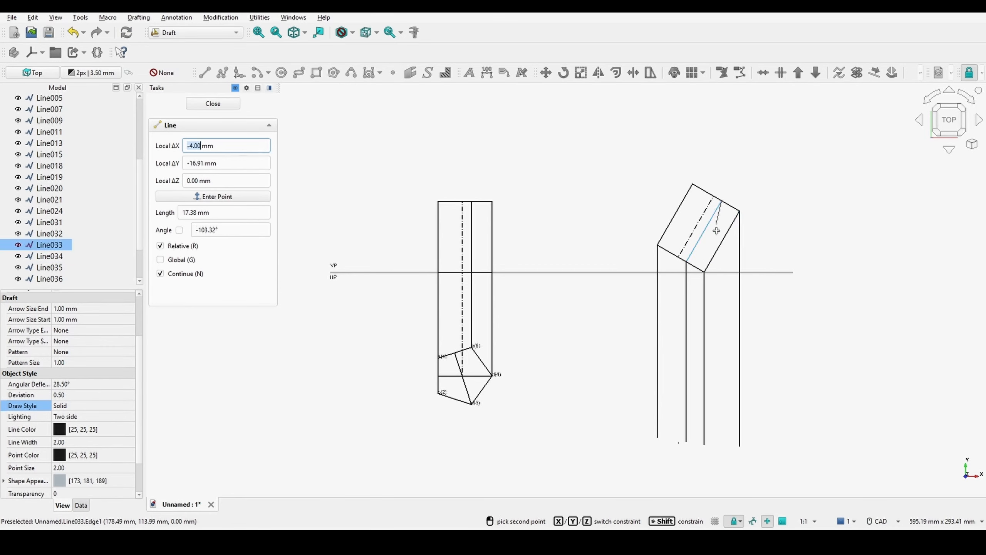
pyautogui.click(721, 447)
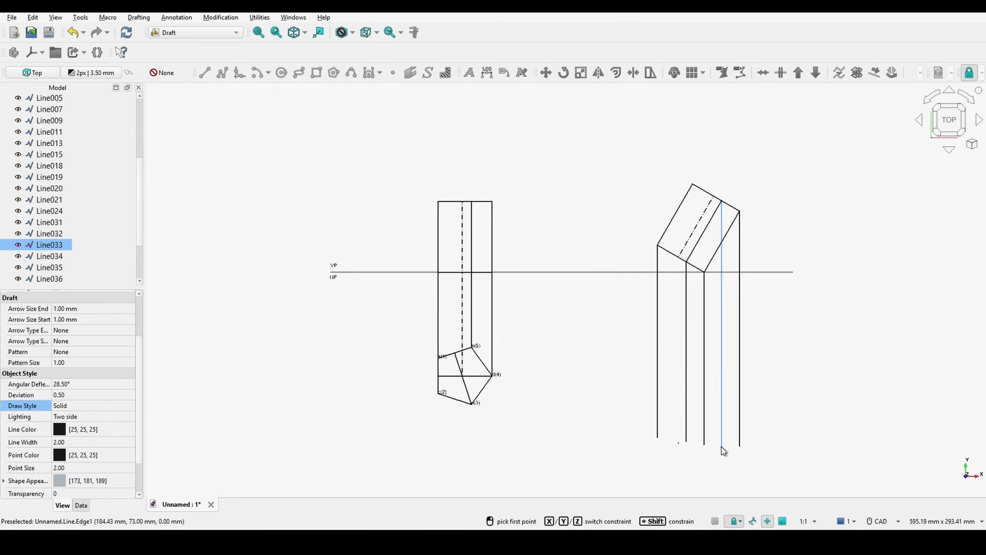
# Draw vertical projectors from both ends of the tilted view's dash-dot axis and from its topmost corner down past the pentagon's level
pyautogui.click(708, 205)
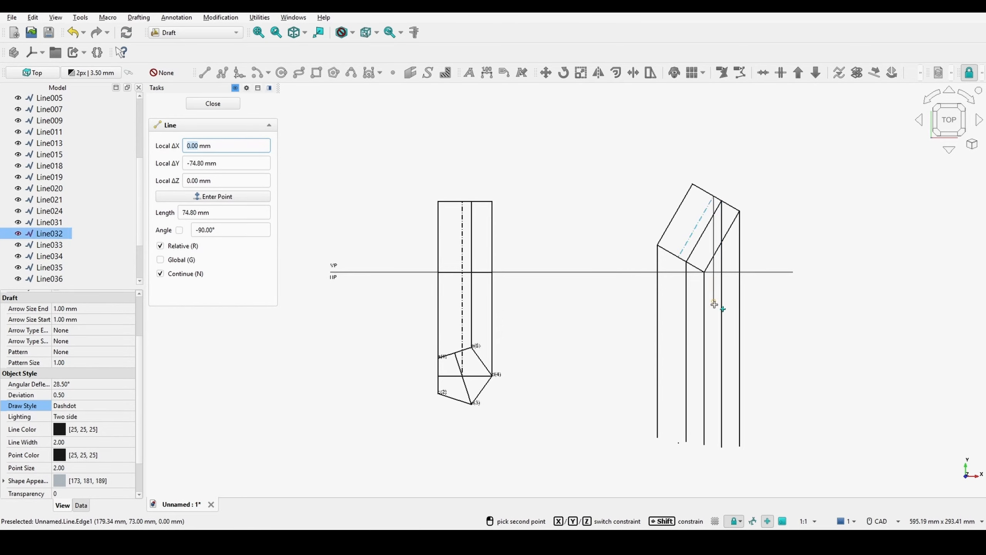
pyautogui.click(711, 445)
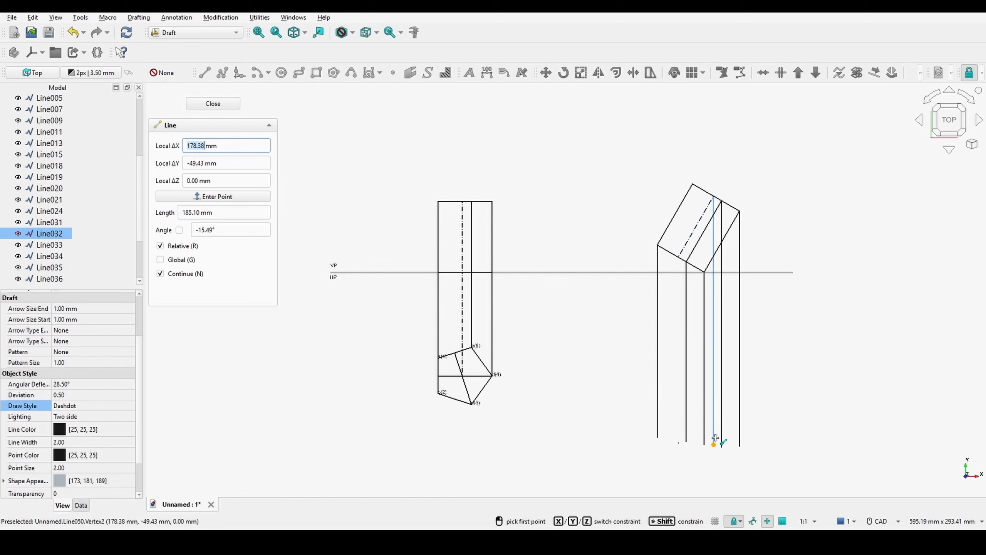
pyautogui.click(679, 255)
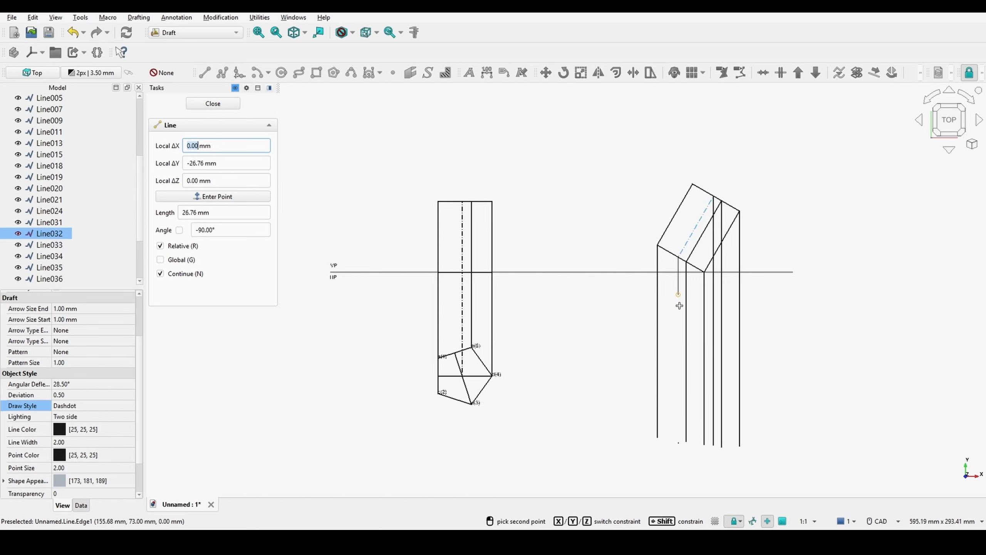
pyautogui.click(678, 443)
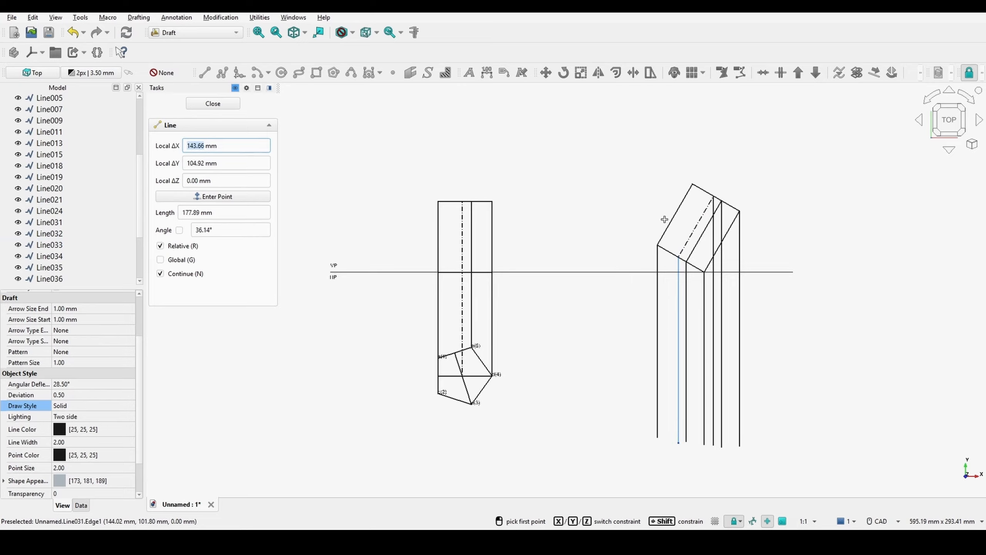
pyautogui.click(693, 186)
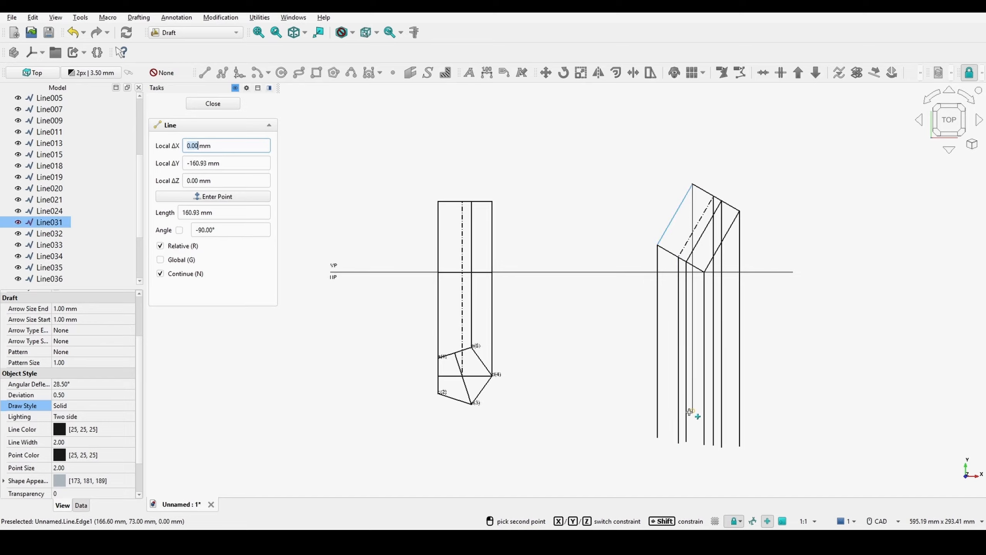
pyautogui.click(694, 448)
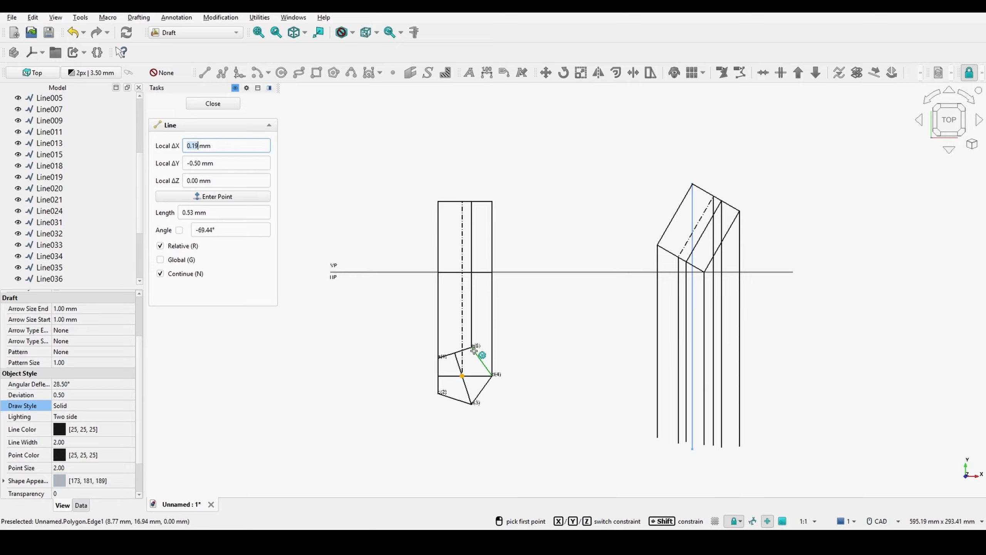
# Draw horizontal projectors from the pentagon's topmost, rightmost and upper left vertices across past the tilted view's vertical projectors
pyautogui.click(473, 347)
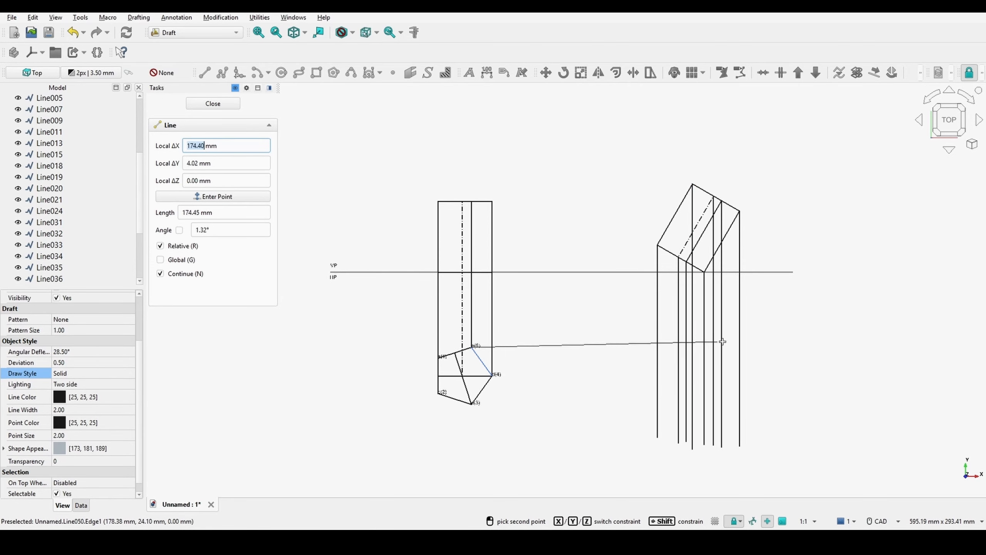
pyautogui.click(786, 347)
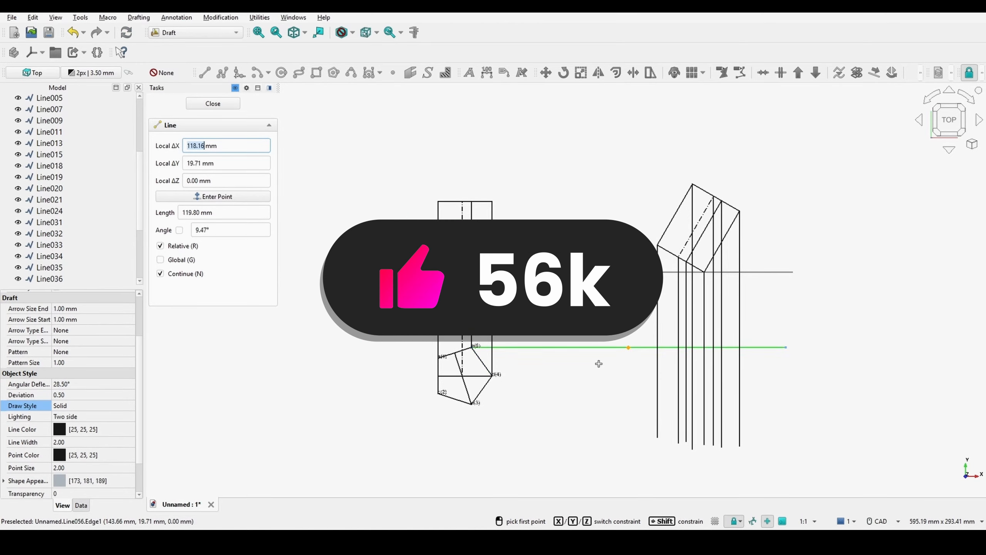
pyautogui.click(492, 374)
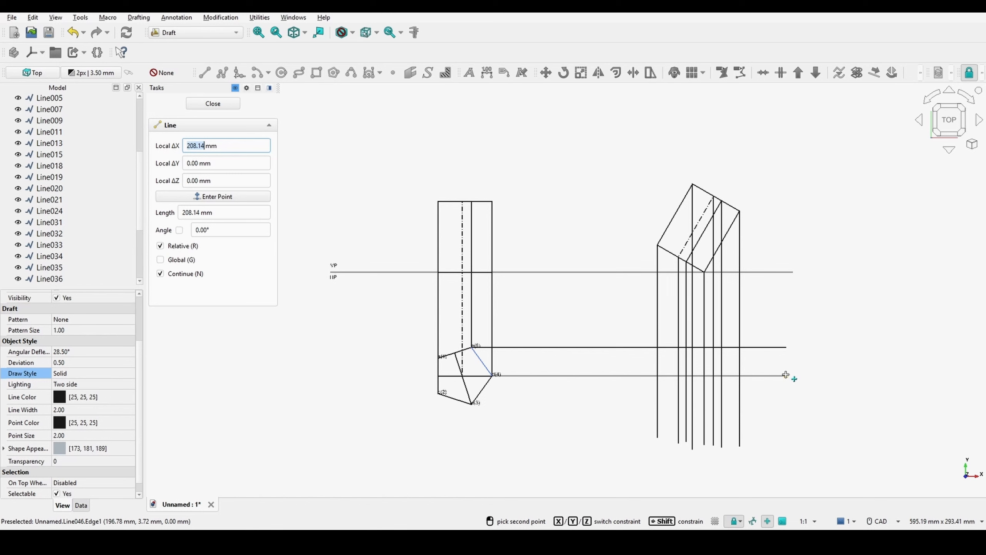
pyautogui.click(786, 374)
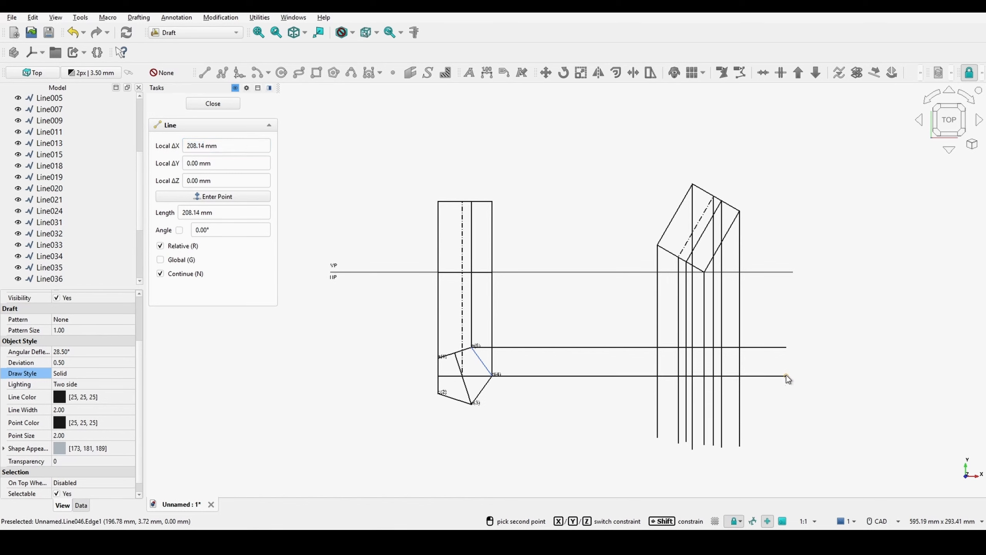
pyautogui.click(437, 360)
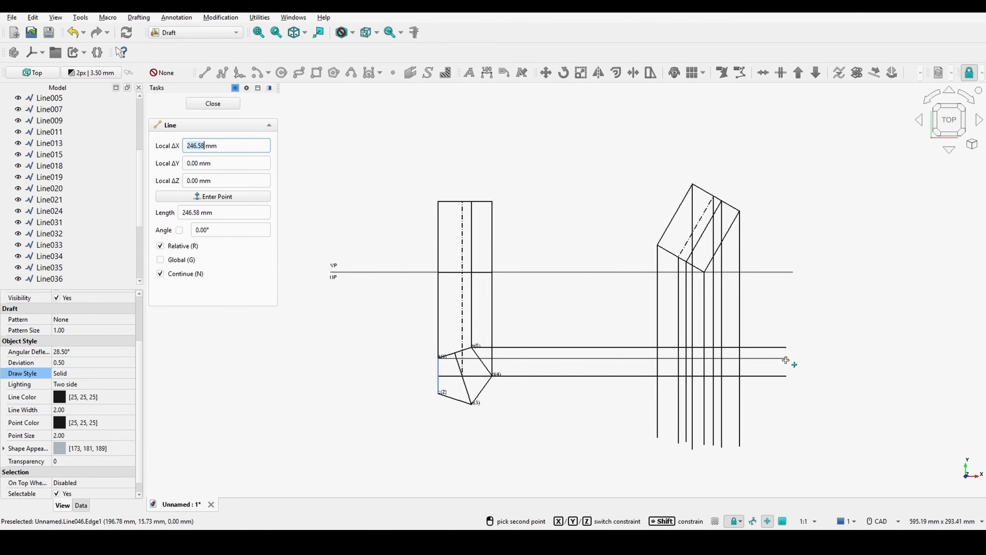
pyautogui.click(787, 359)
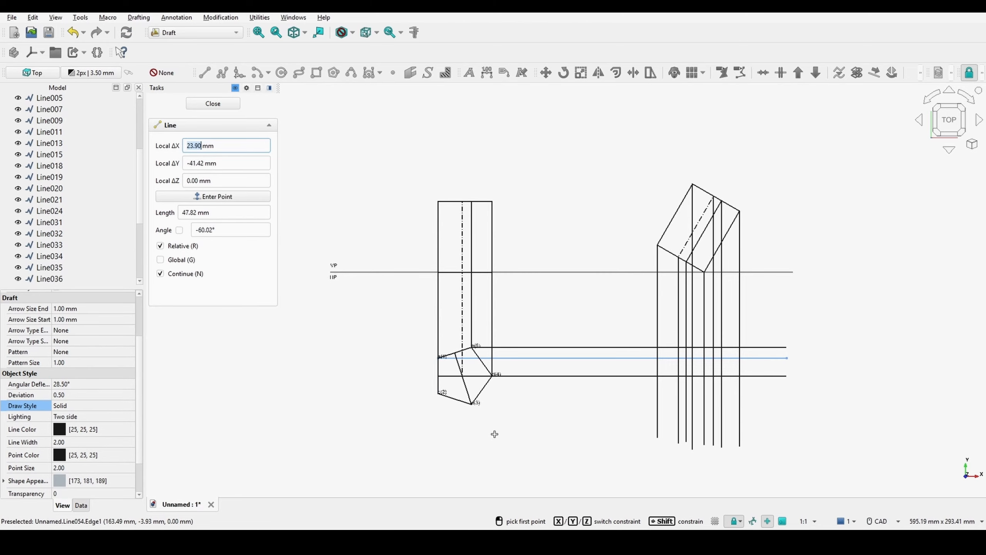
# Draw horizontal projectors from the pentagon's lowest and lower left vertices across past the vertical projectors, and finish the Line command
pyautogui.click(472, 403)
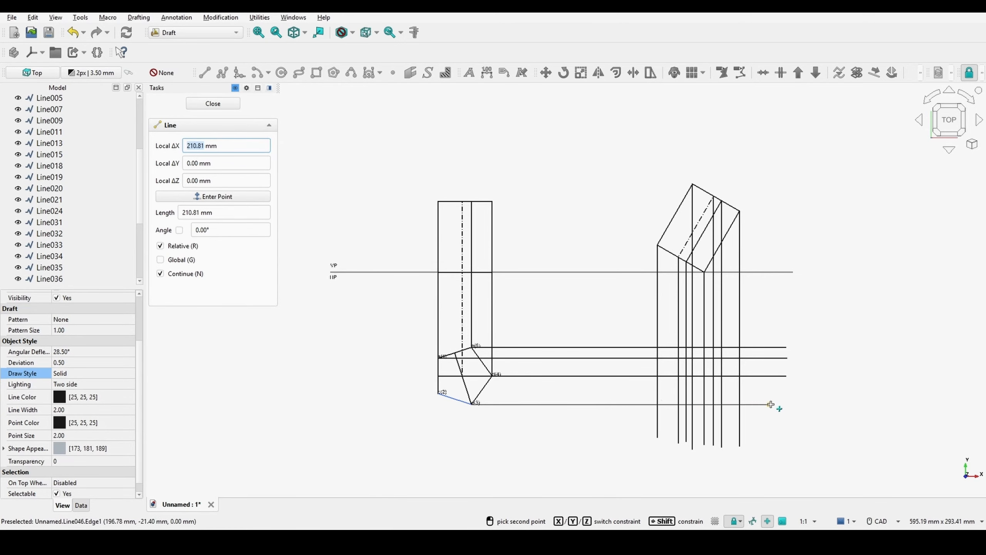
pyautogui.click(786, 403)
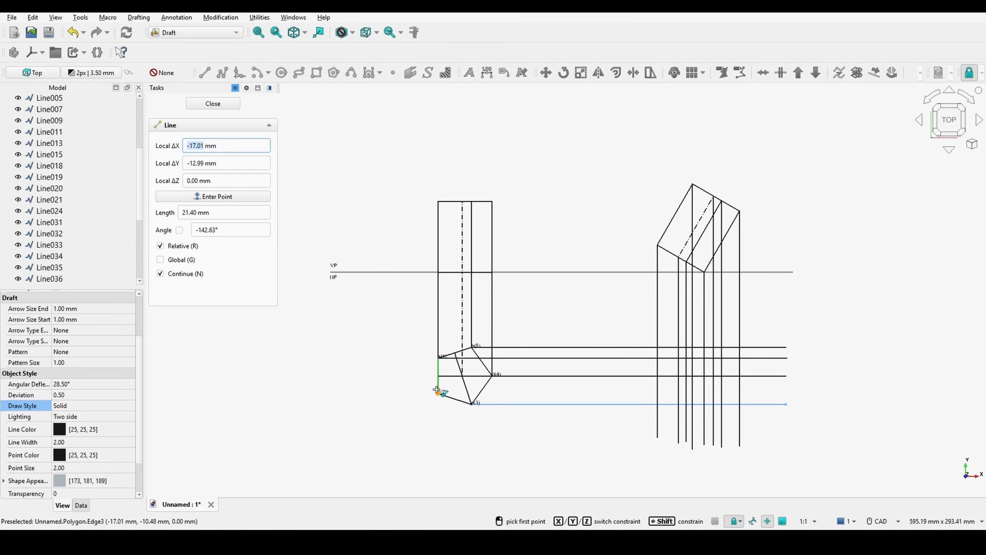
pyautogui.click(437, 390)
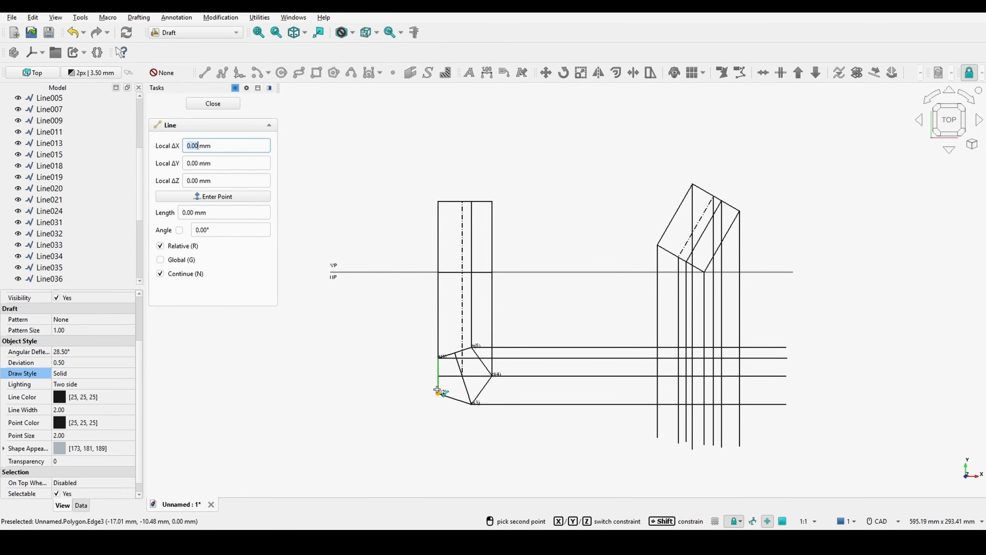
pyautogui.click(784, 393)
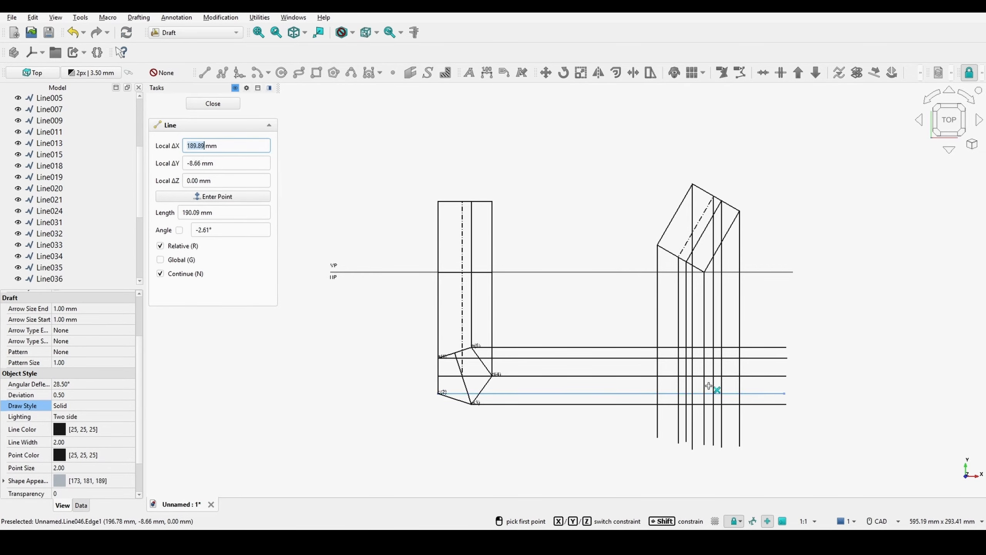
pyautogui.click(214, 104)
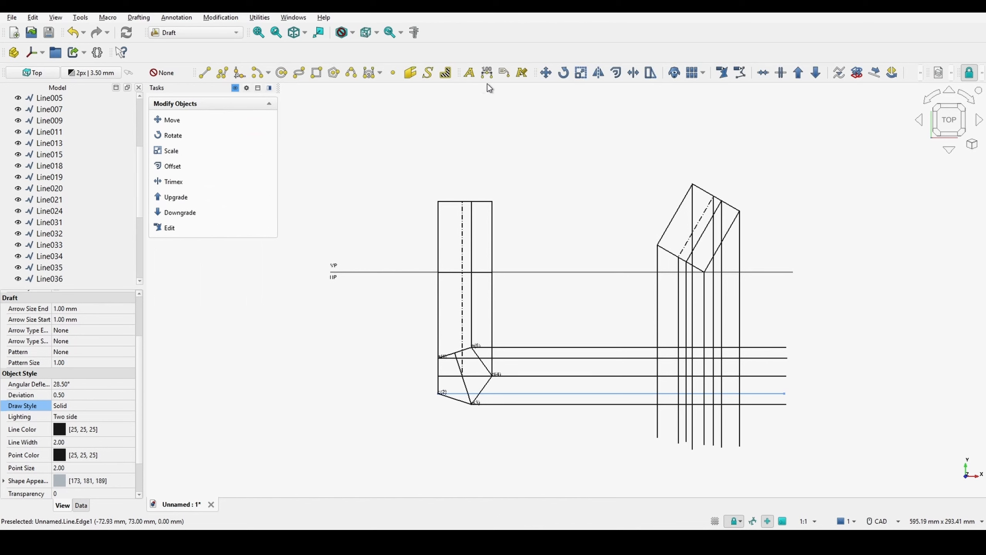
# Add text labels to the upright front view's left edge: A(B) at its upper end and 1(2) at its lower end
pyautogui.click(470, 73)
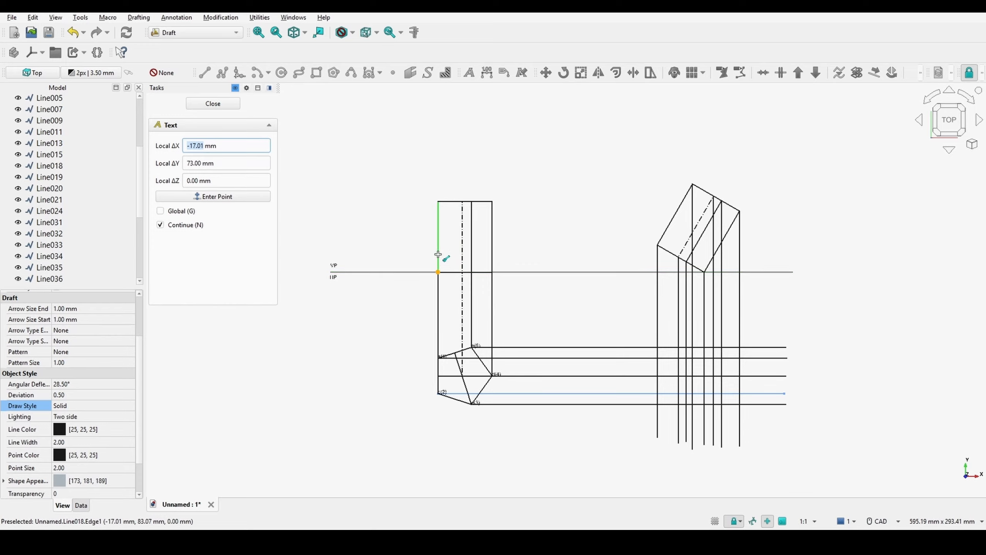
pyautogui.click(440, 234)
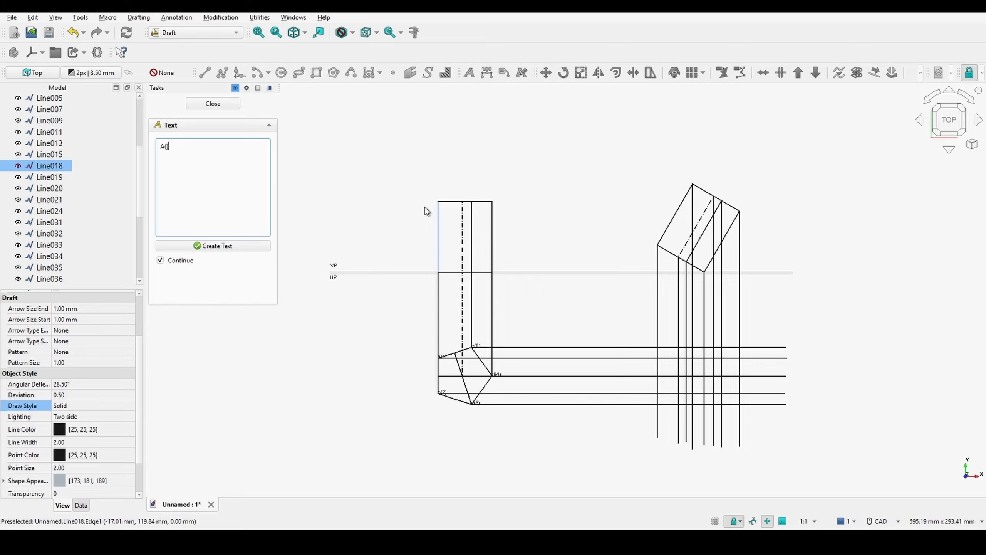
pyautogui.write('B)')
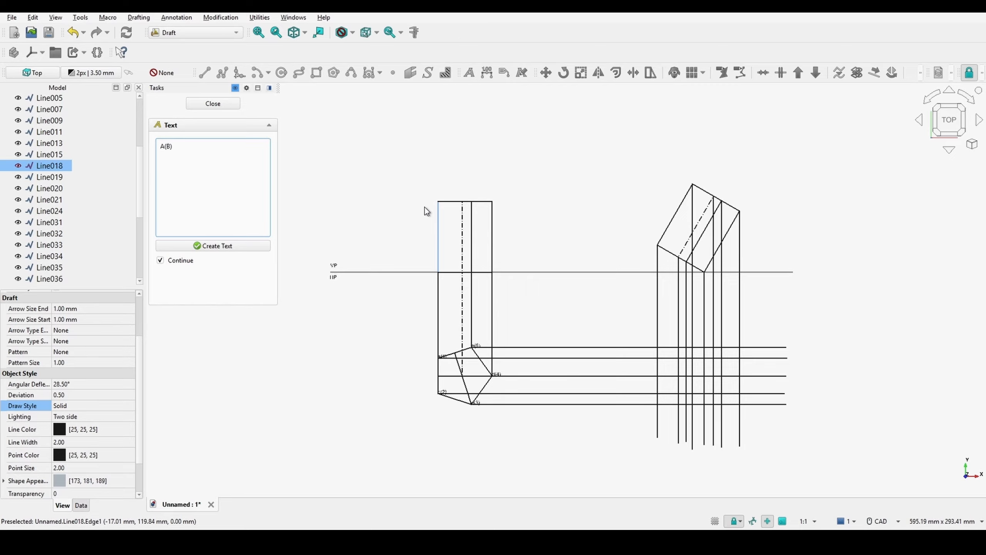
pyautogui.click(224, 246)
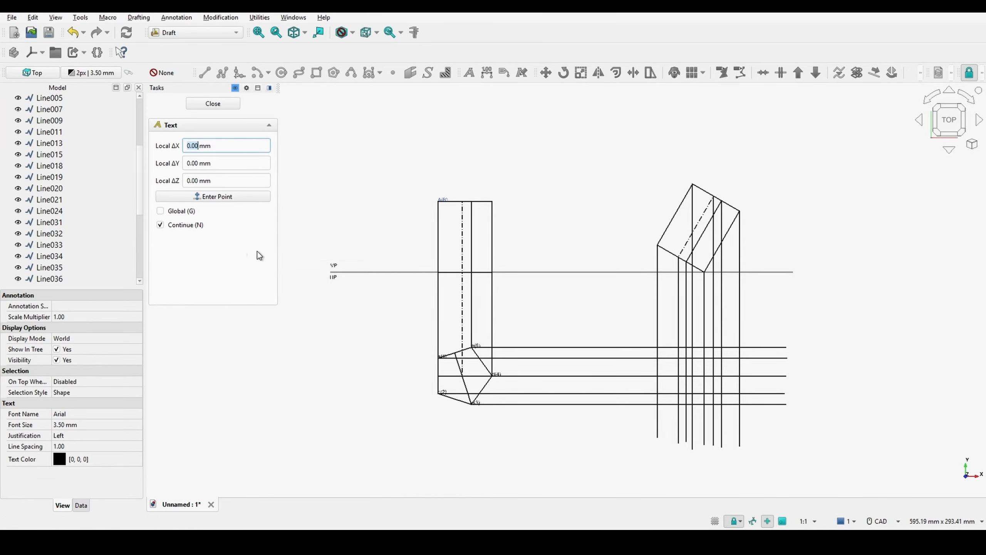
pyautogui.click(439, 258)
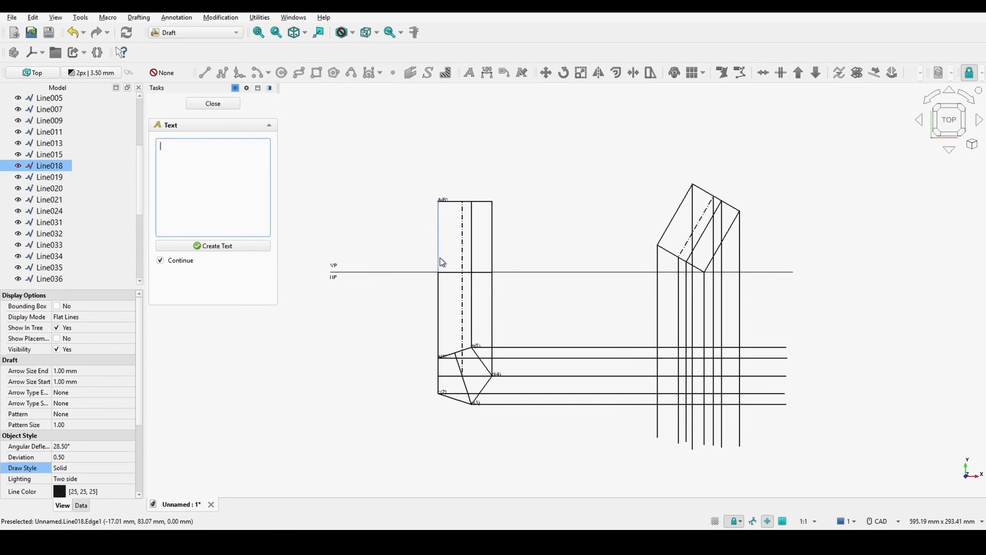
pyautogui.write('1(2)')
pyautogui.click(218, 246)
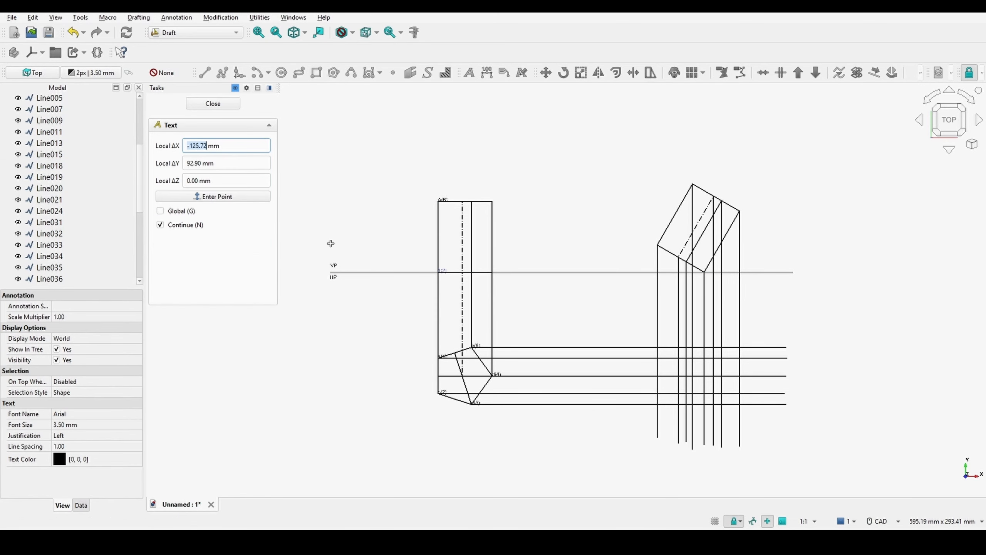
# Label the upright front view's solid inner edge E(C) at its upper end and 5(3) at its lower end
pyautogui.click(472, 207)
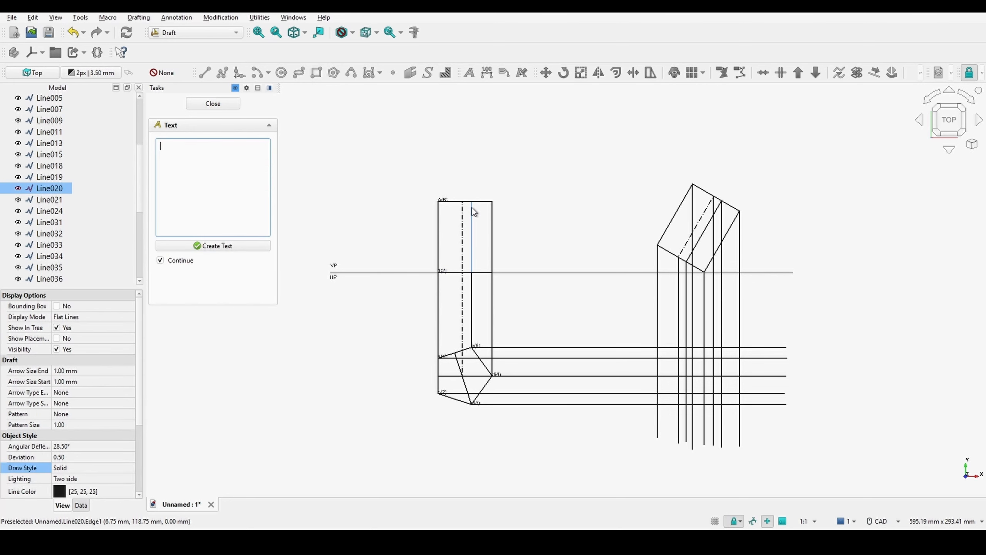
pyautogui.write('E()C')
pyautogui.click(262, 249)
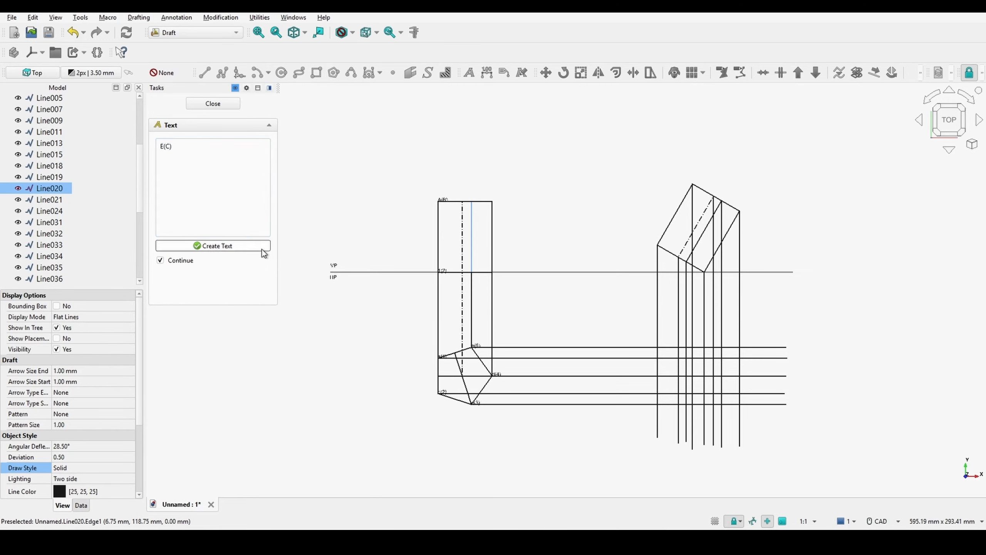
pyautogui.click(474, 264)
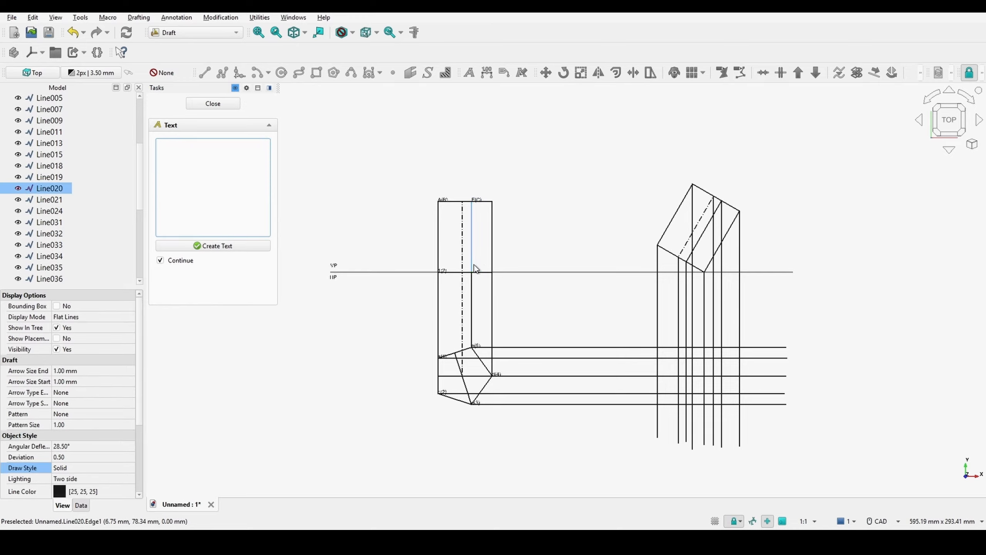
pyautogui.write('5(3)')
pyautogui.click(251, 248)
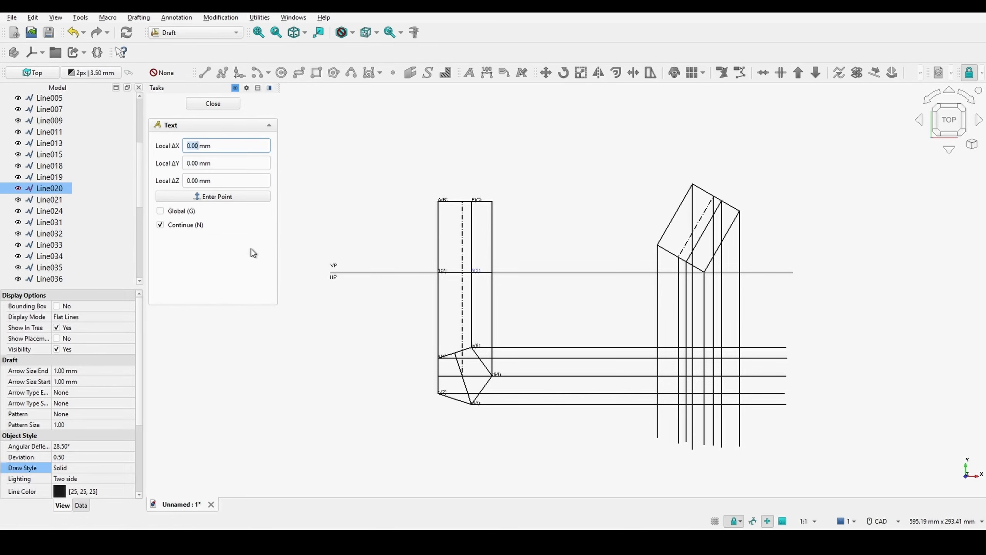
# Label the upright front view's right edge D at its upper end and 4 at its lower end
pyautogui.click(493, 218)
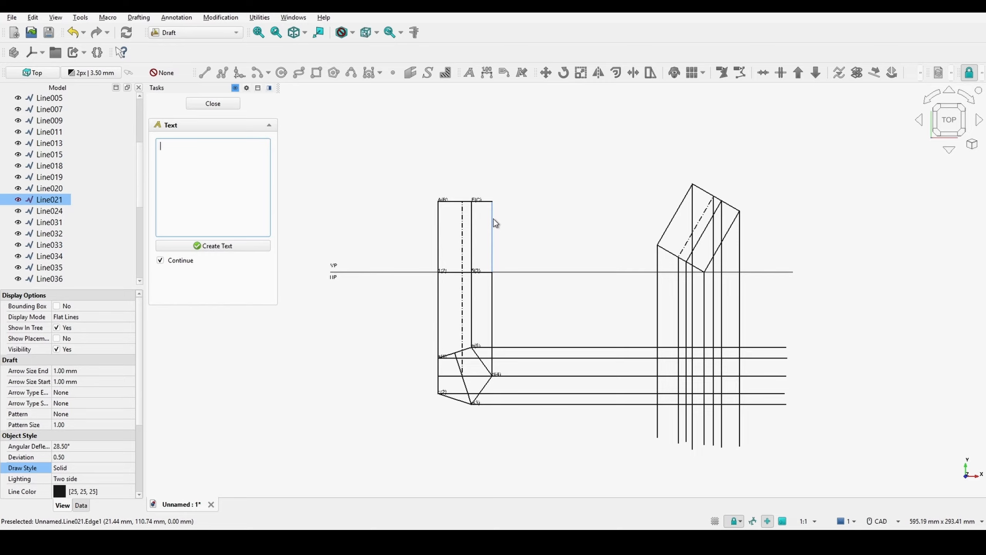
pyautogui.write('D')
pyautogui.click(259, 245)
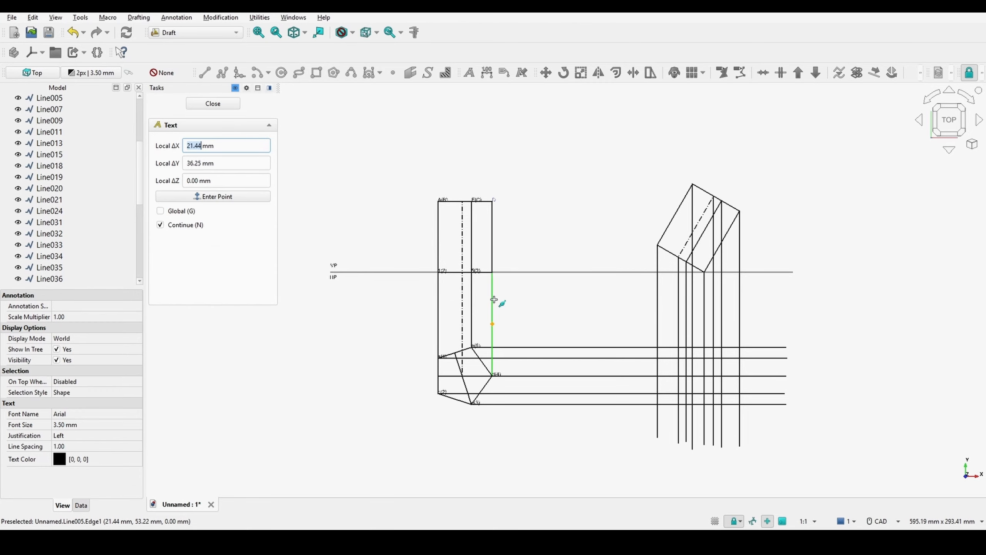
pyautogui.click(494, 265)
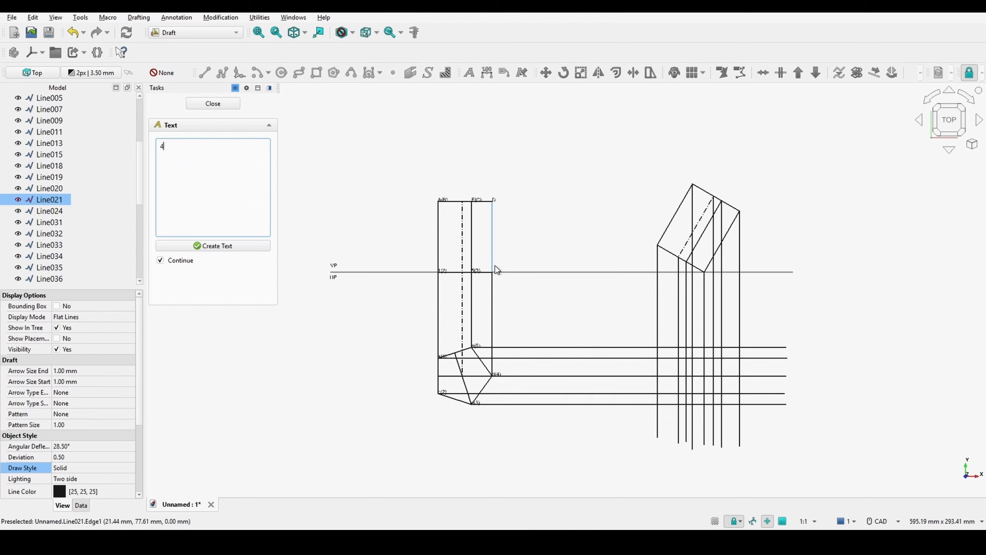
pyautogui.write('4')
pyautogui.click(250, 249)
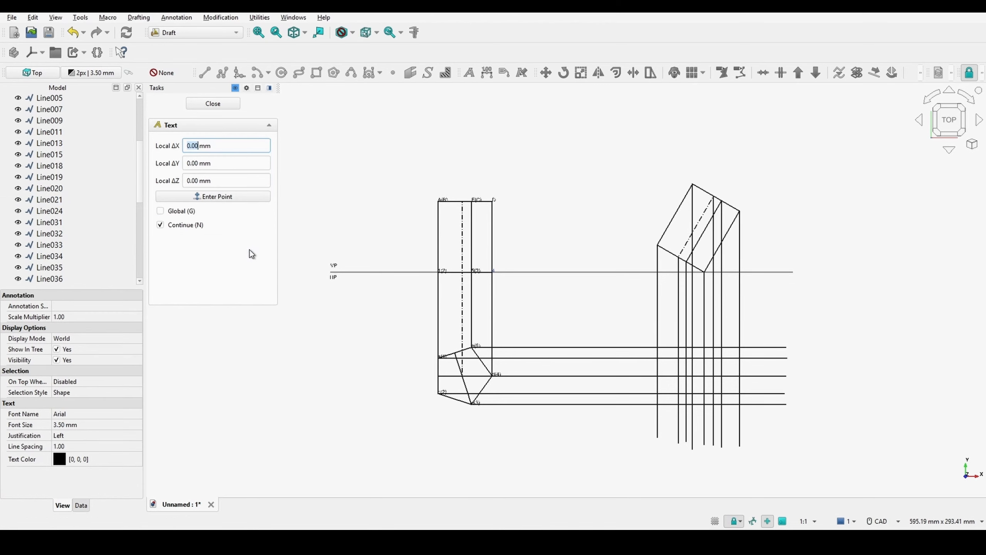
# Label the tilted view's topmost corner A(B) and its leftmost corner 1(2)
pyautogui.click(686, 198)
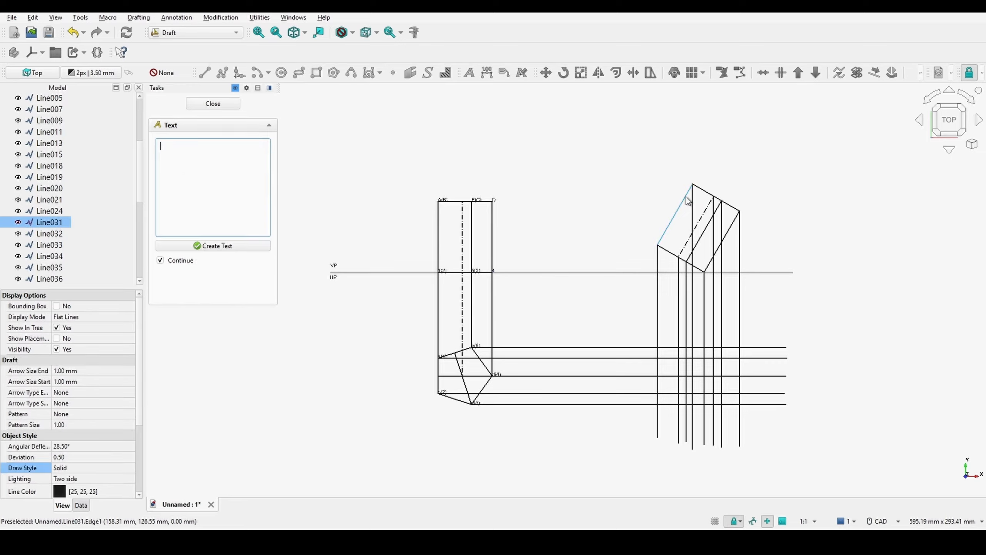
pyautogui.write('A')
pyautogui.write('0')
pyautogui.write('B)')
pyautogui.click(227, 250)
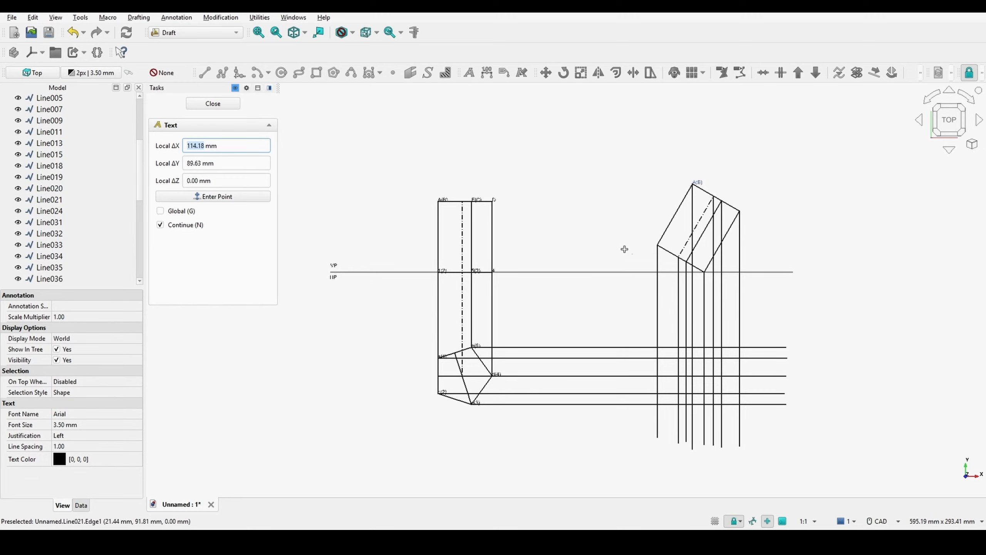
pyautogui.click(668, 253)
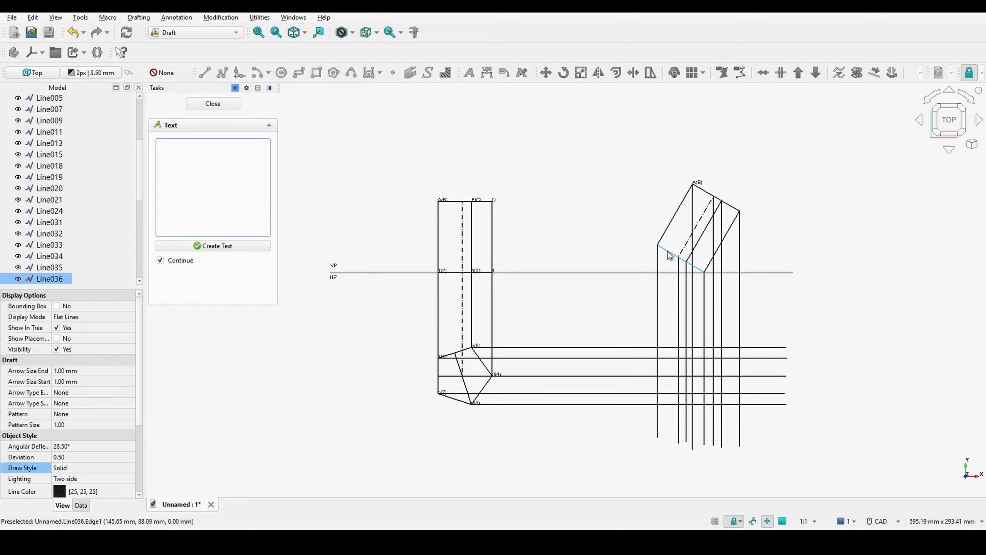
pyautogui.write('1(2)')
pyautogui.click(178, 244)
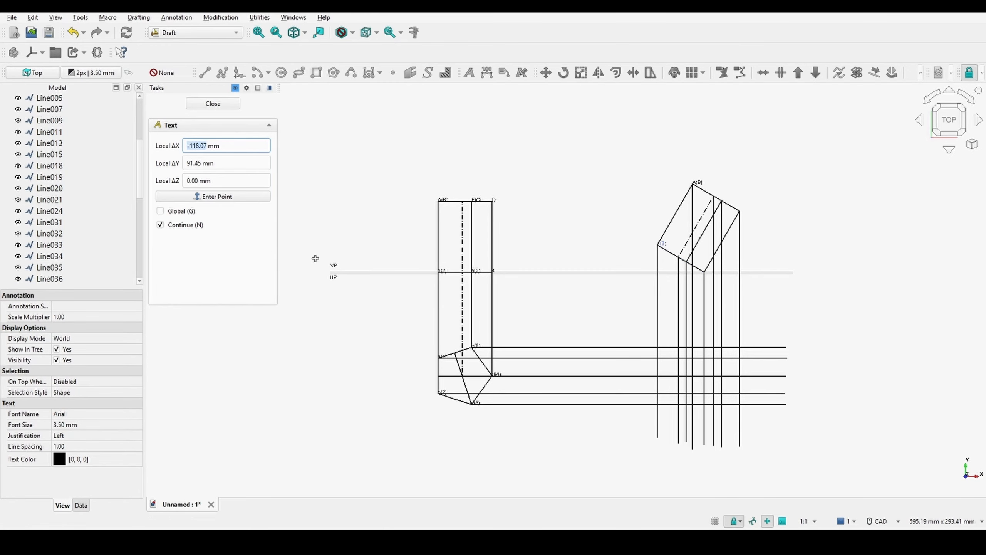
# Label the upper end of the tilted view's solid inner edge E(C) and its upper right corner D
pyautogui.click(720, 206)
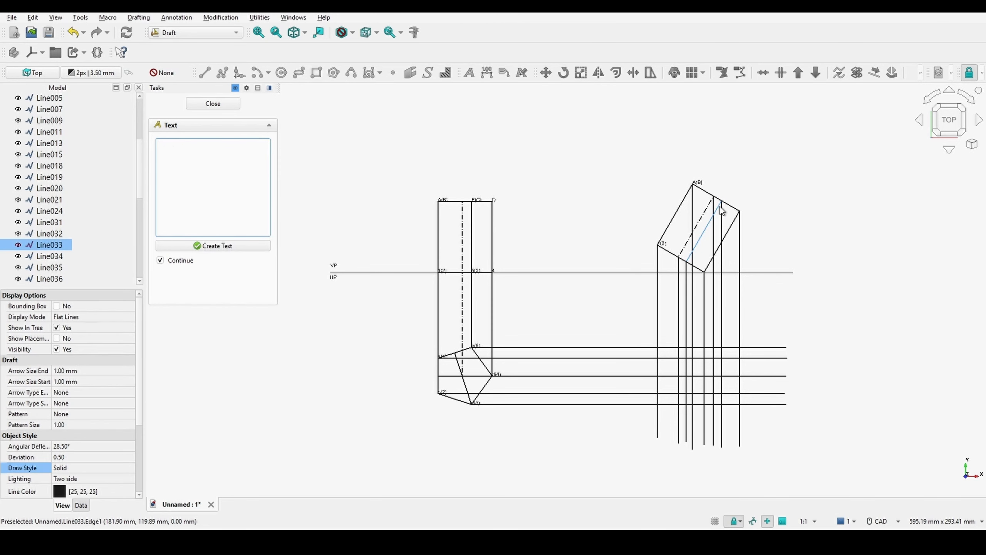
pyautogui.write('E()')
pyautogui.write('C')
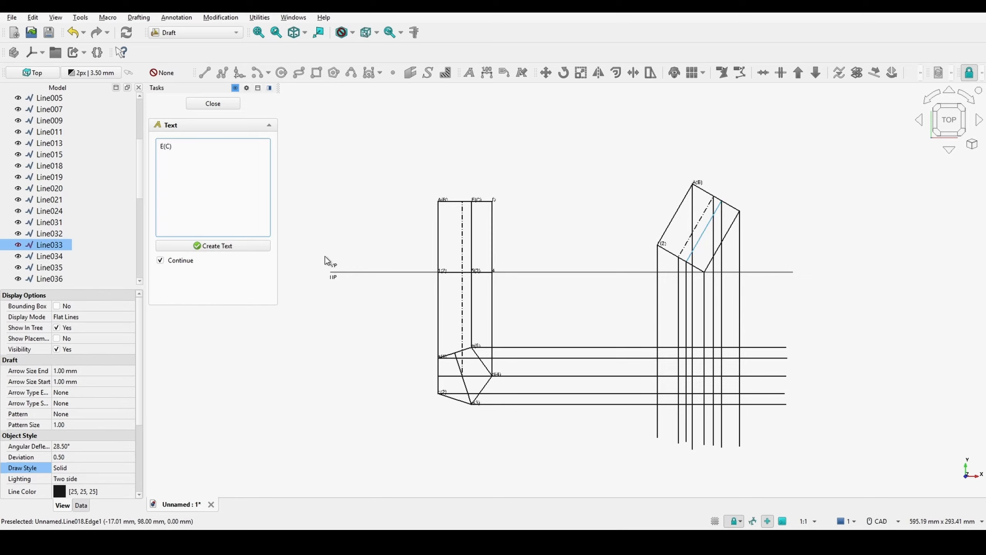
pyautogui.click(238, 250)
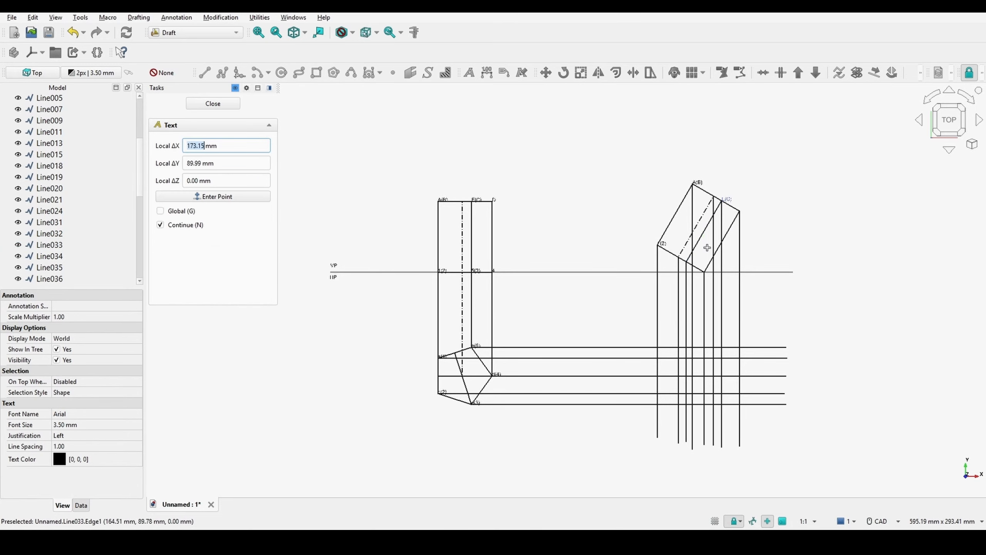
pyautogui.click(739, 220)
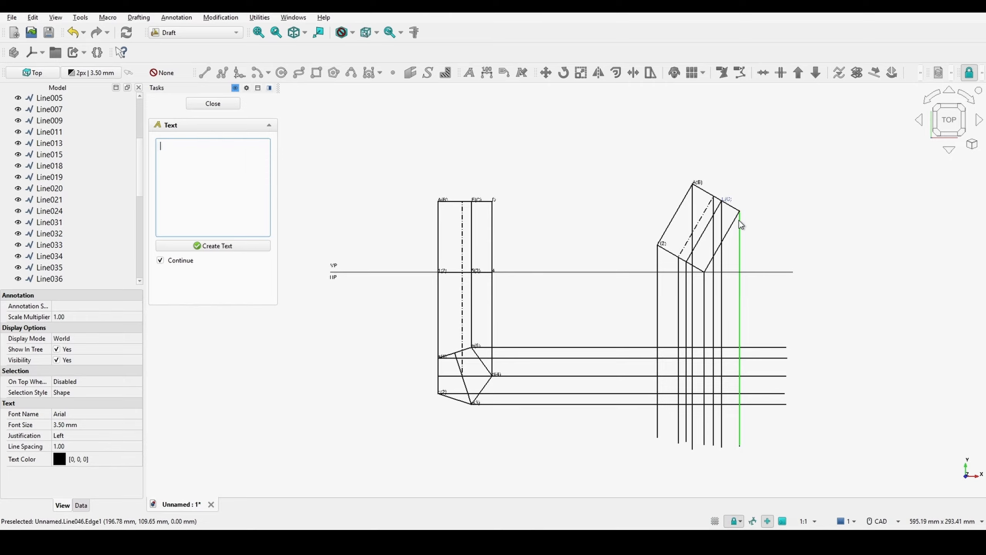
pyautogui.write('D')
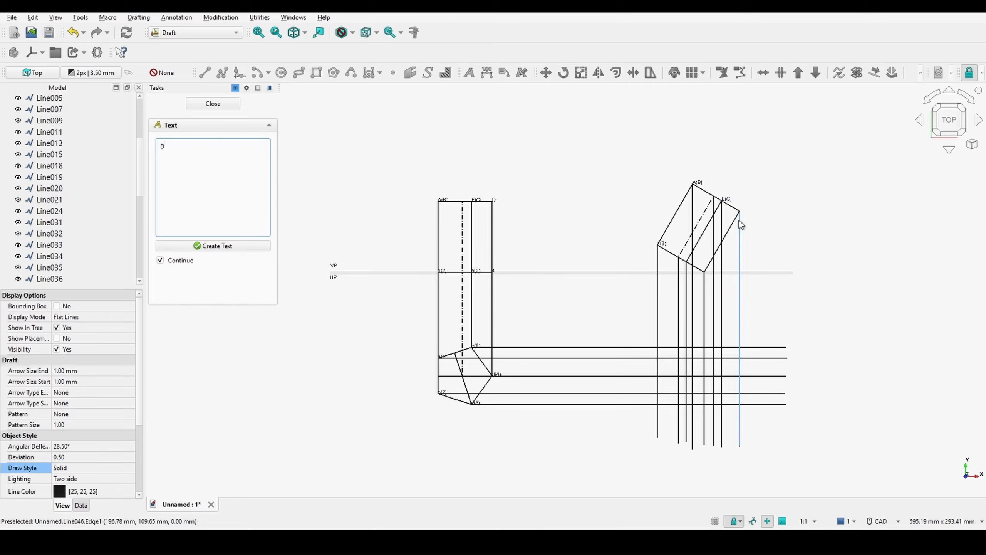
pyautogui.click(246, 246)
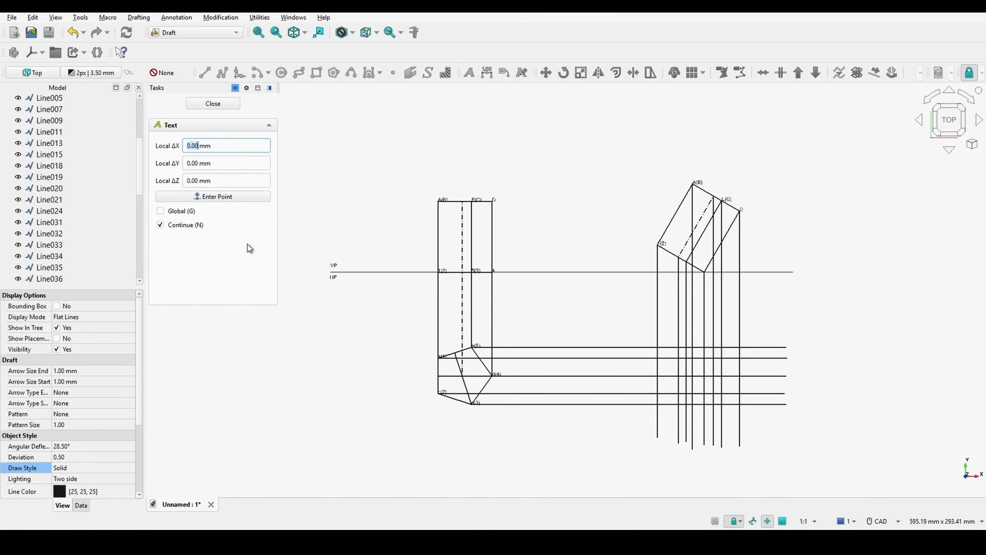
# Label the tilted view's lowest corner 4 and the lower end of its solid inner edge 5(3)
pyautogui.click(708, 267)
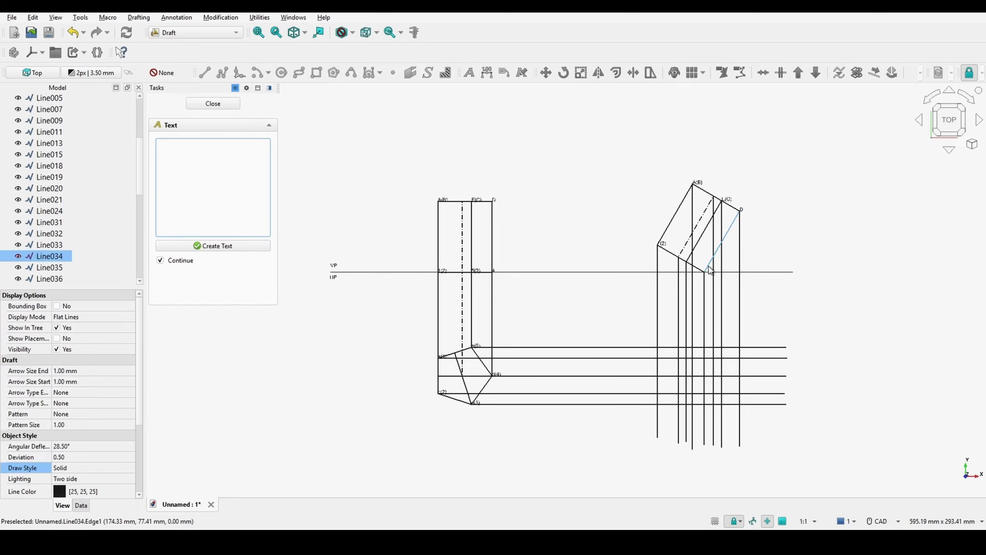
pyautogui.write('4')
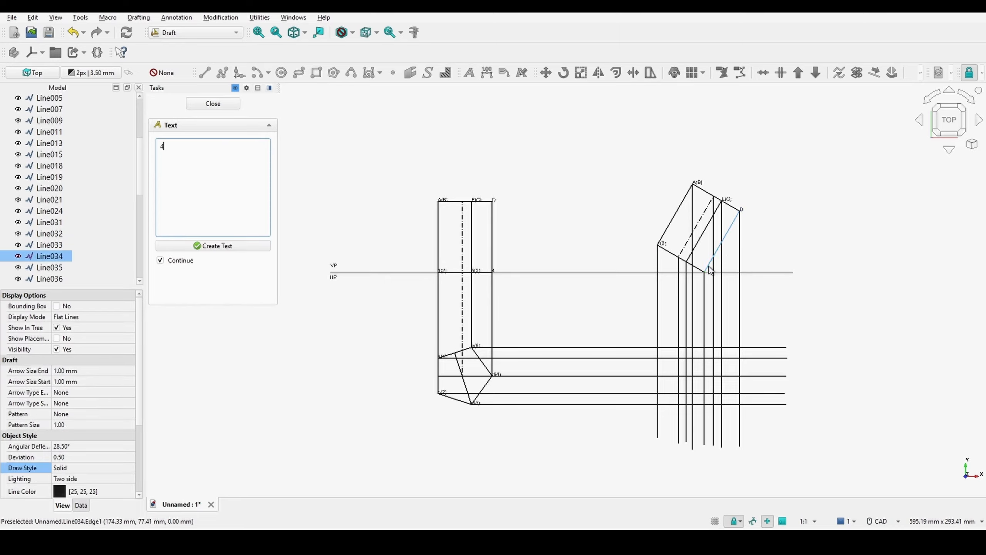
pyautogui.click(263, 246)
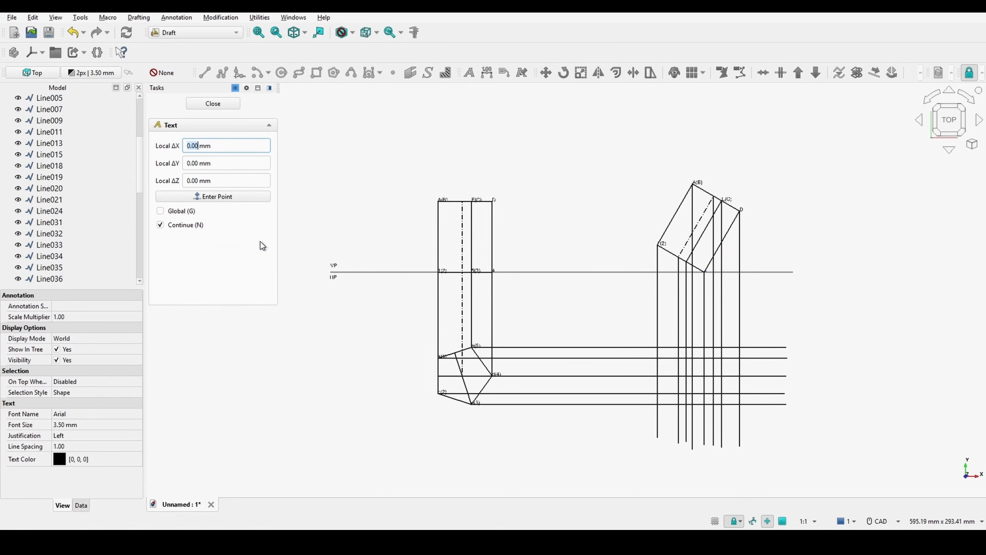
pyautogui.click(687, 263)
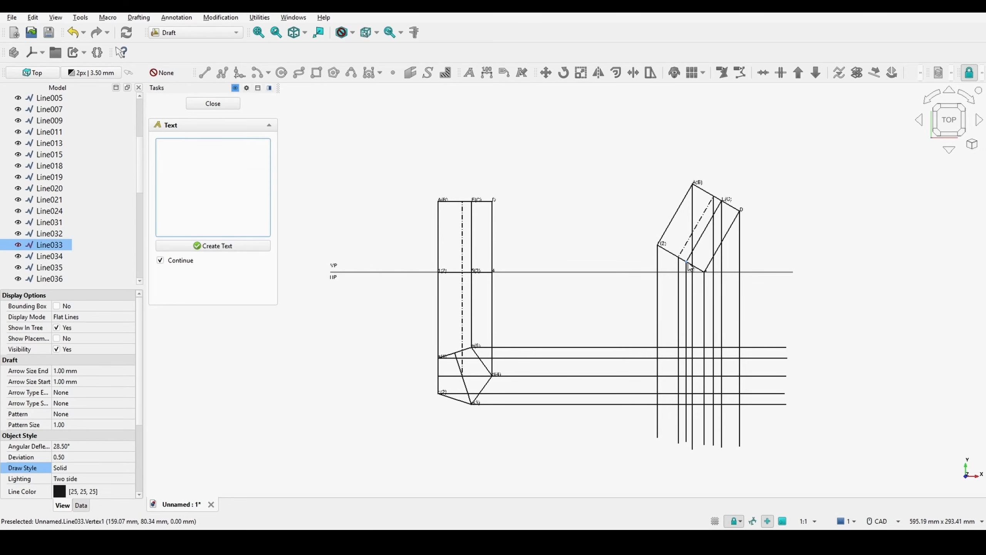
pyautogui.write('5(3')
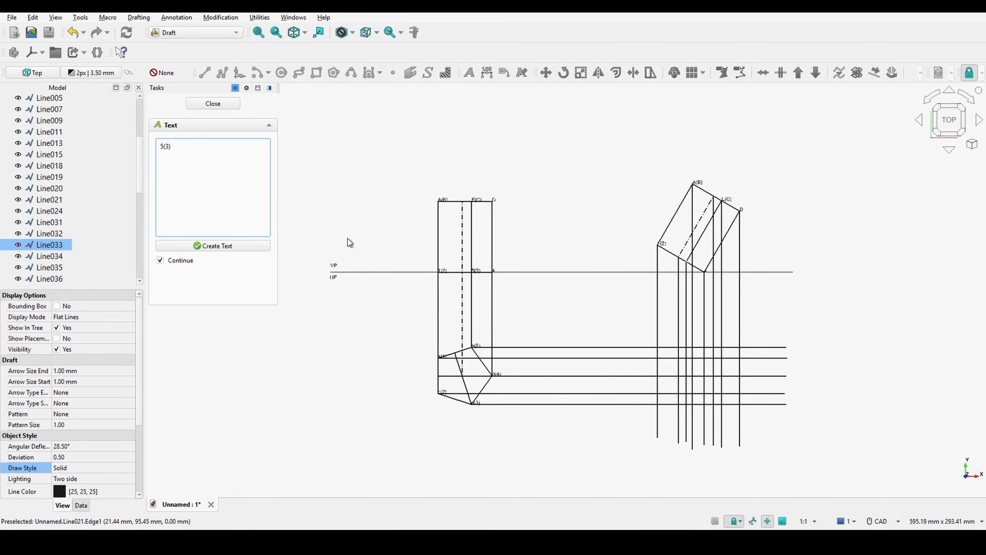
pyautogui.click(225, 244)
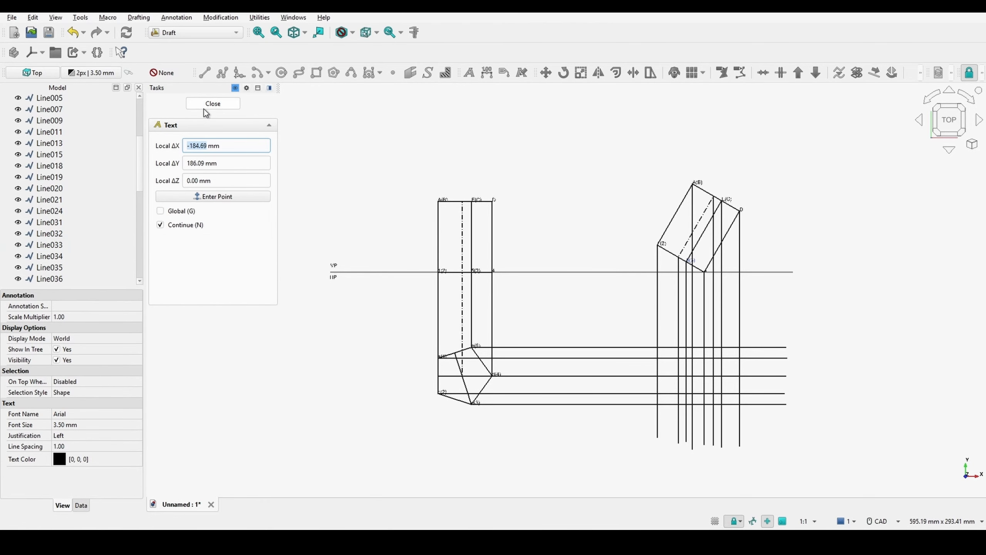
pyautogui.click(213, 104)
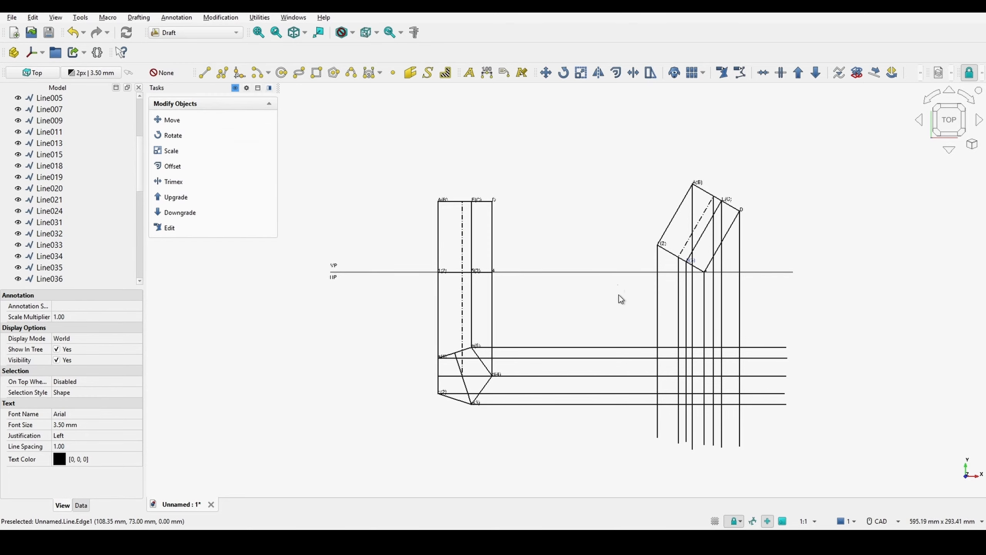
pyautogui.scroll(3, 601, 305)
pyautogui.scroll(-1, 601, 306)
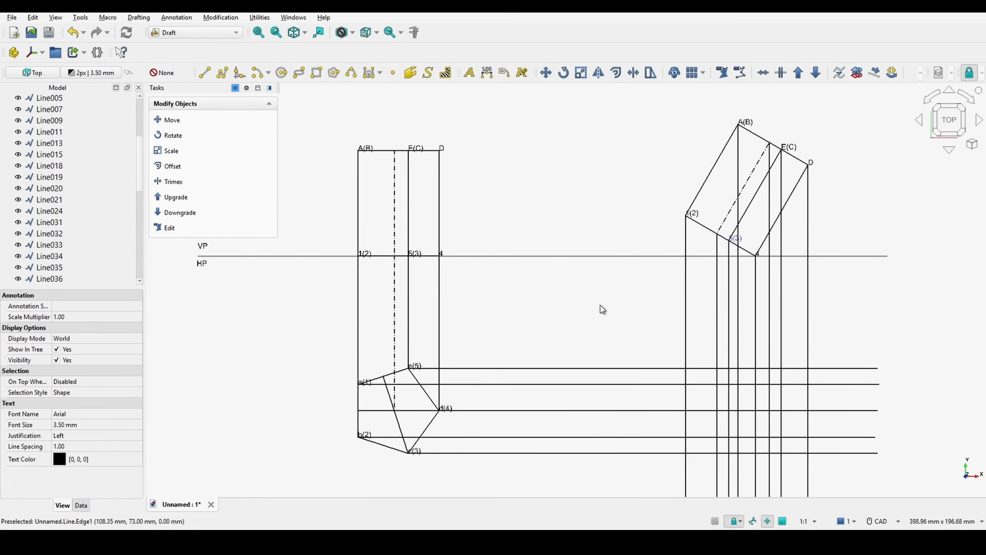
pyautogui.click(600, 304)
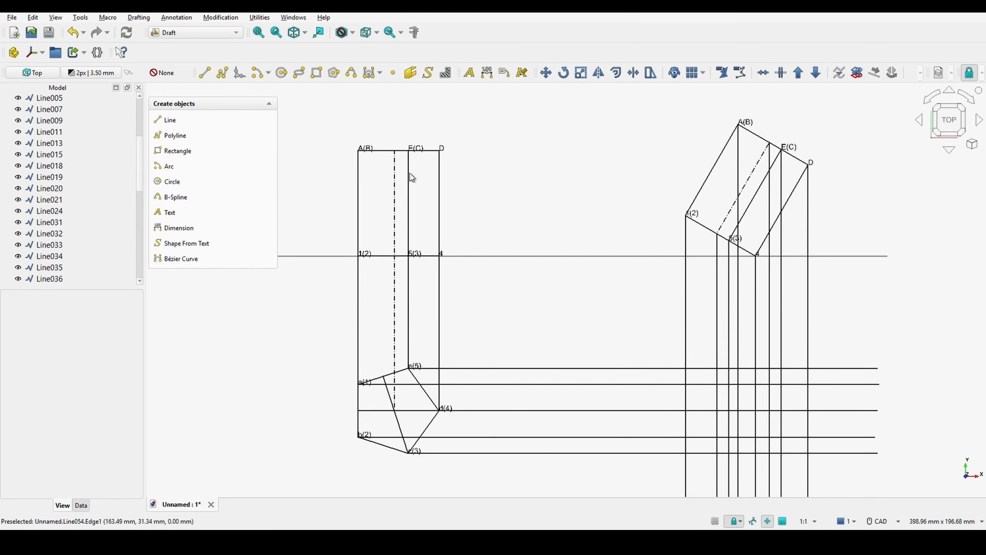
# Draw the second top view's upper-face edges e–a and b–c as lines between the matching projector intersections
pyautogui.click(206, 73)
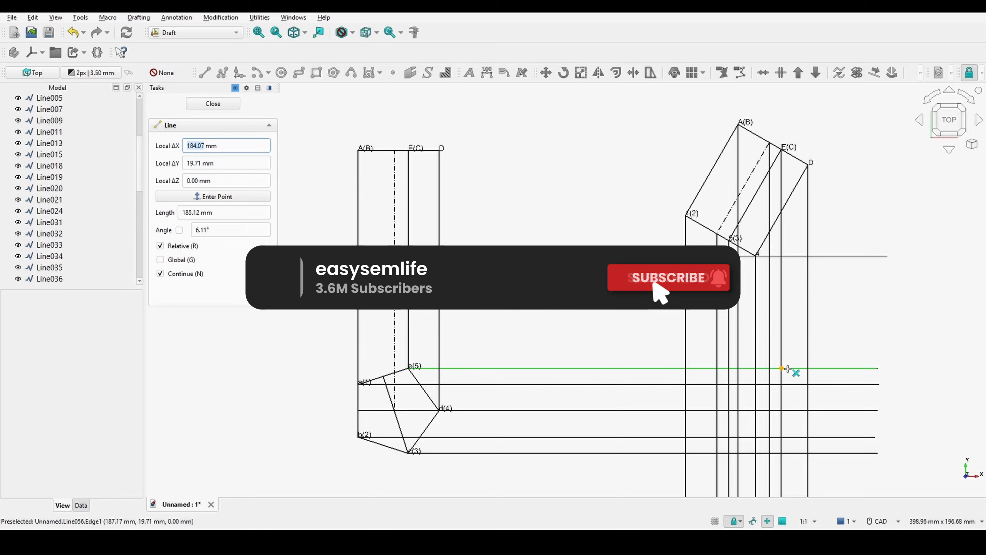
pyautogui.click(787, 368)
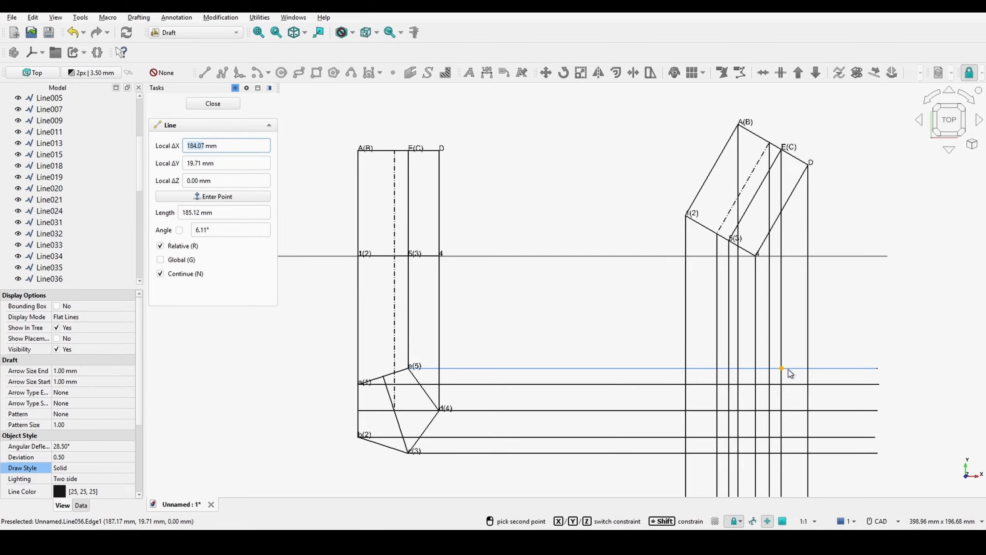
pyautogui.click(788, 370)
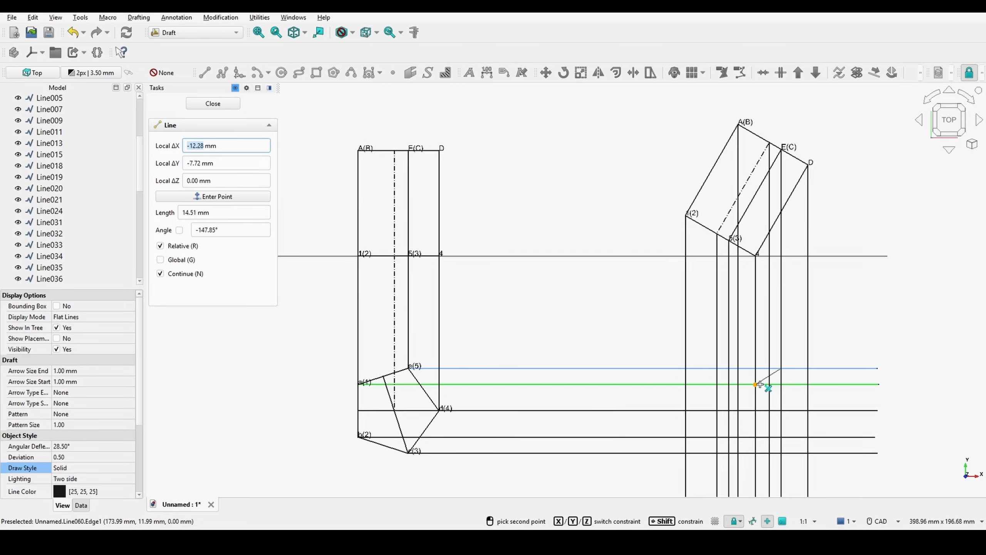
pyautogui.click(738, 382)
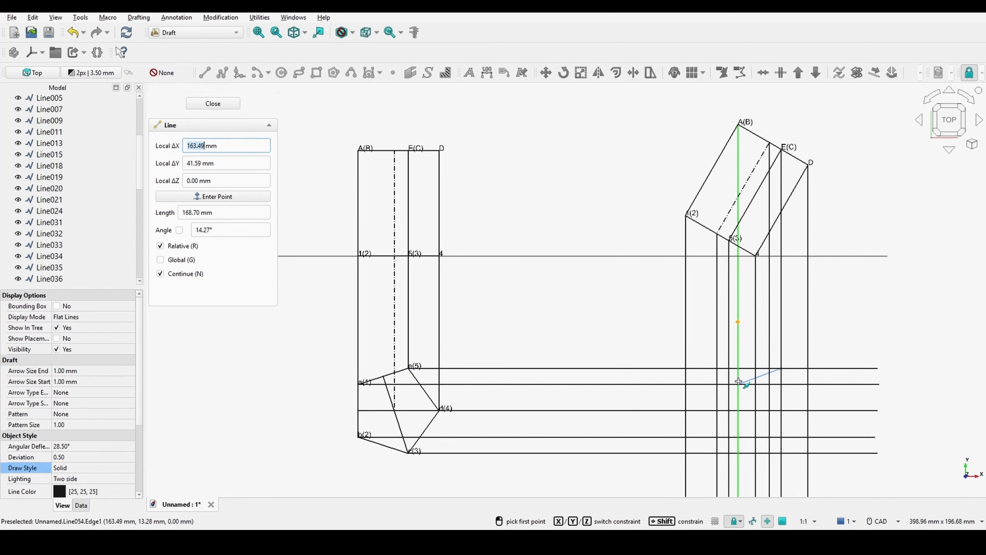
pyautogui.click(743, 437)
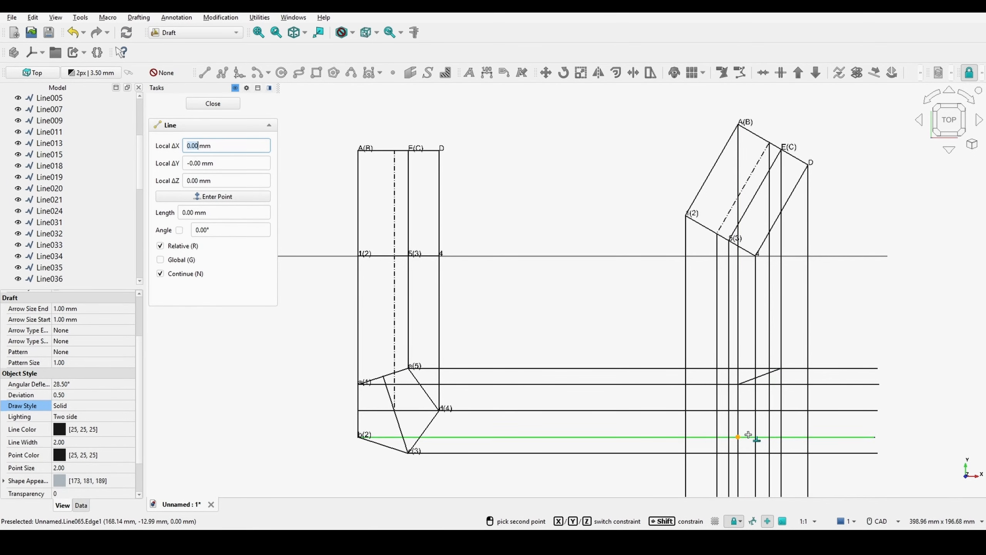
pyautogui.click(783, 452)
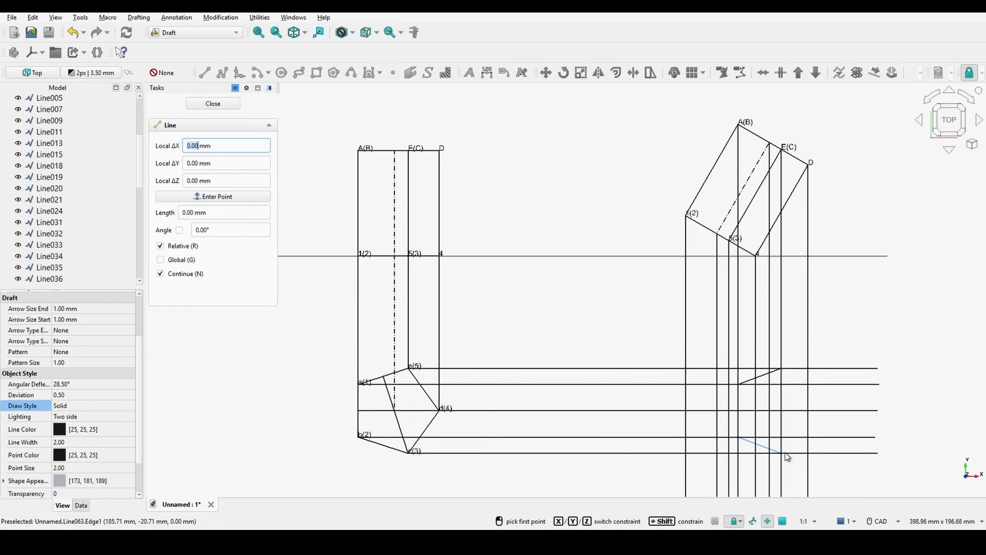
# Connect the second top view's point d to points c and e with lines at the projector intersections
pyautogui.click(805, 411)
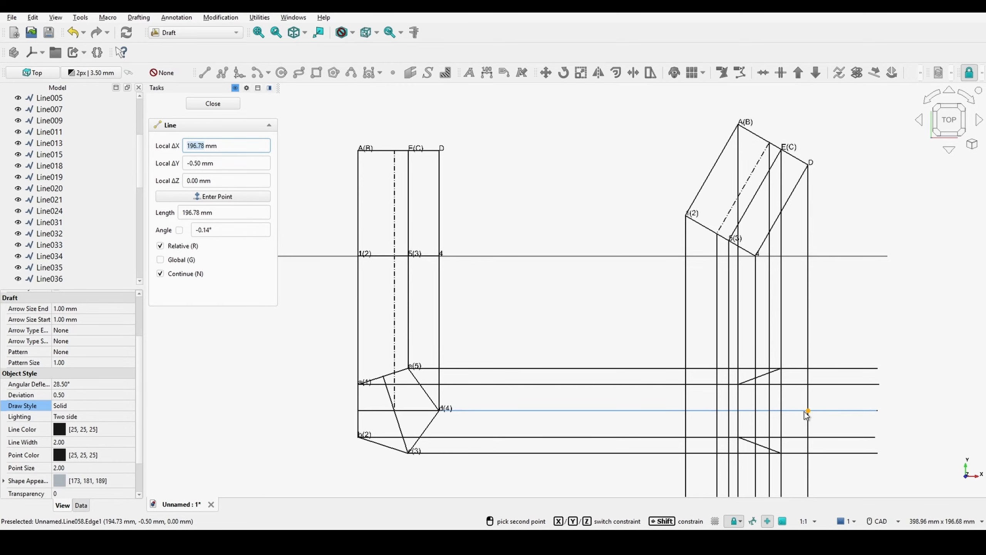
pyautogui.click(782, 451)
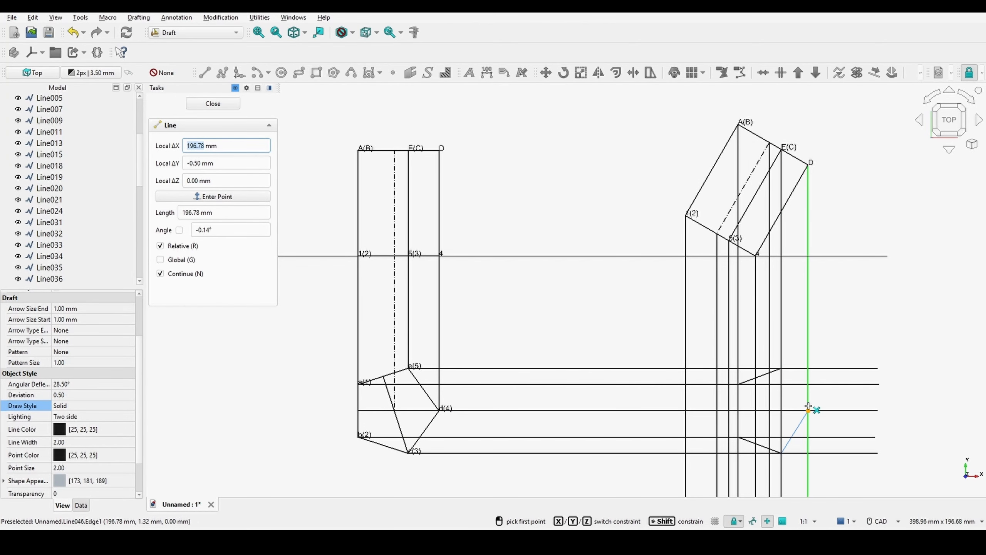
pyautogui.click(782, 368)
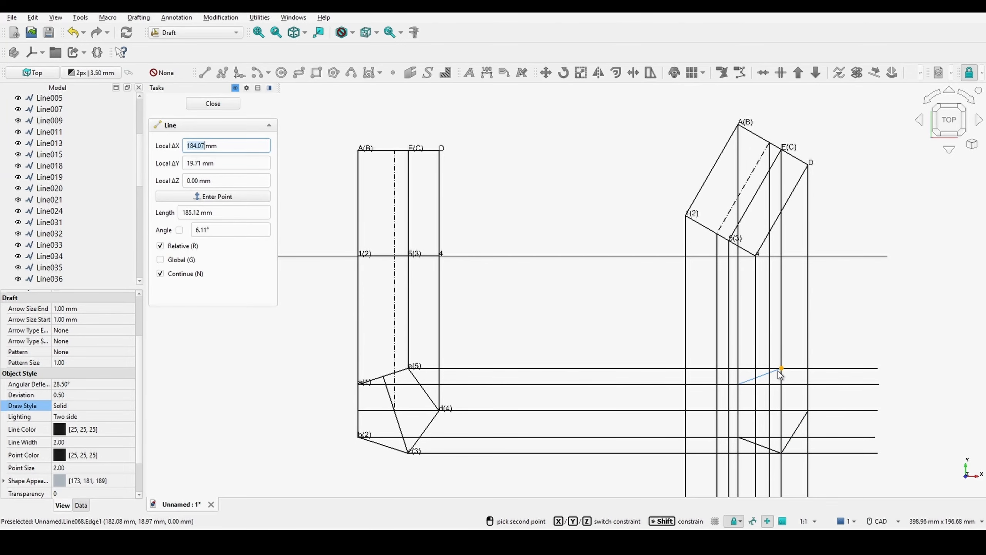
pyautogui.click(806, 411)
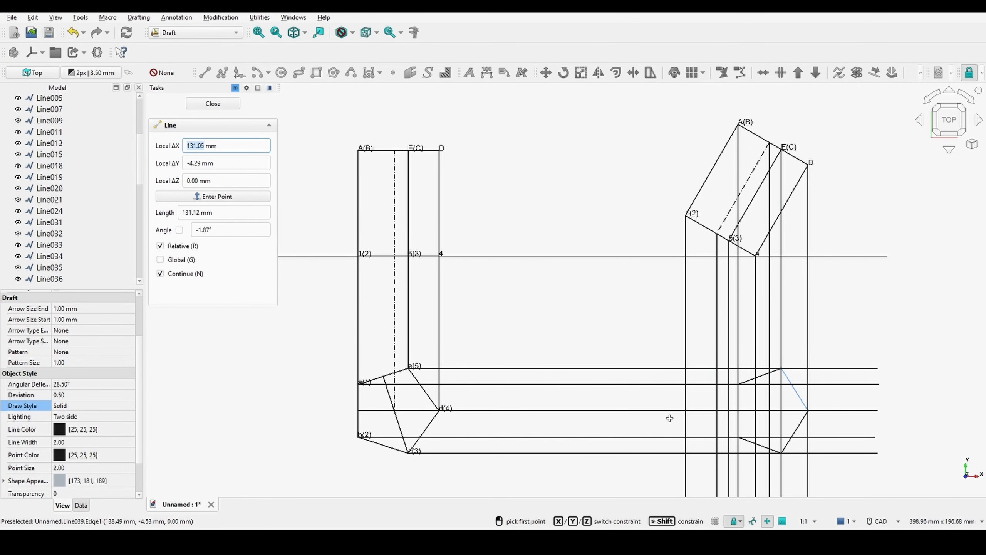
# Draw the second top view's lower-face edges 5–1 and 2–3 as lines between the matching projector intersections
pyautogui.click(726, 369)
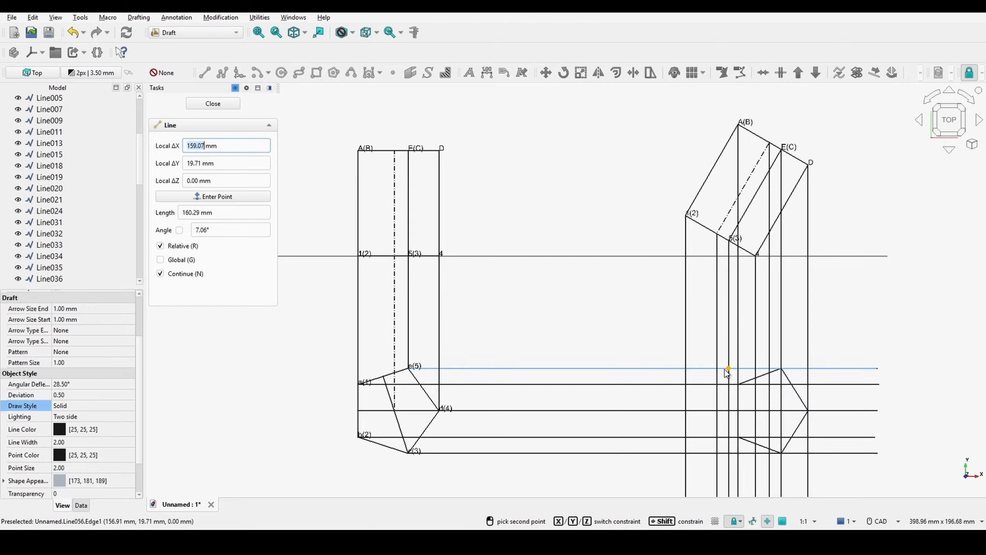
pyautogui.click(691, 383)
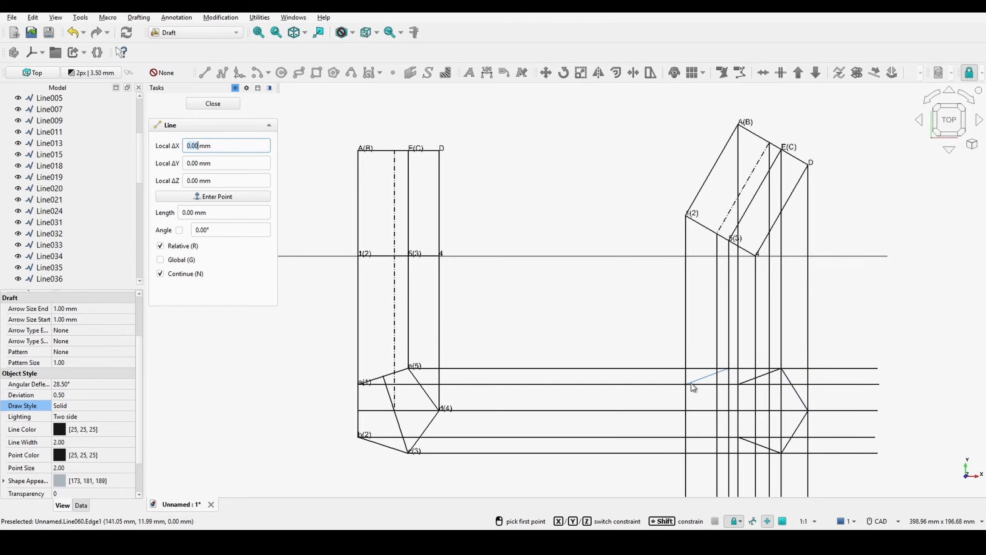
pyautogui.click(688, 435)
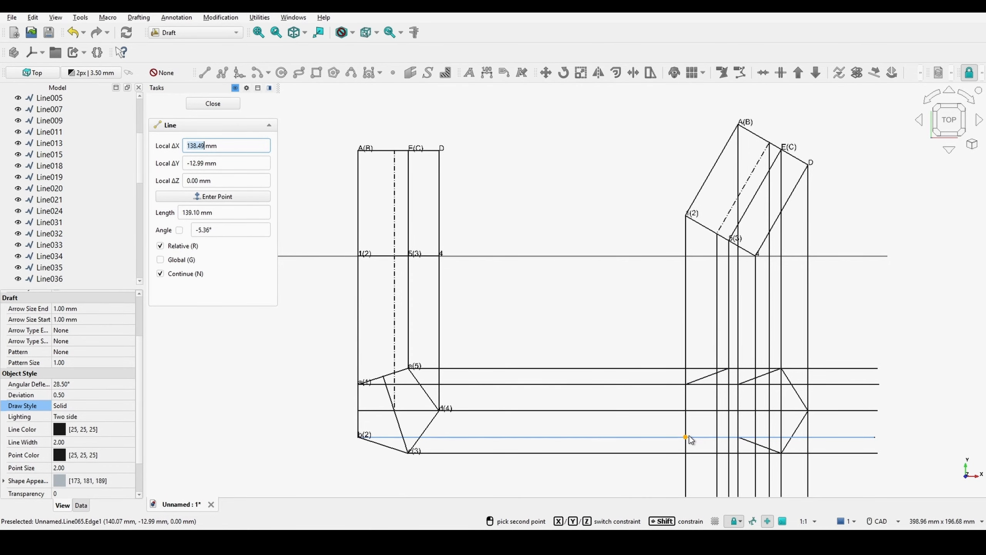
pyautogui.click(729, 452)
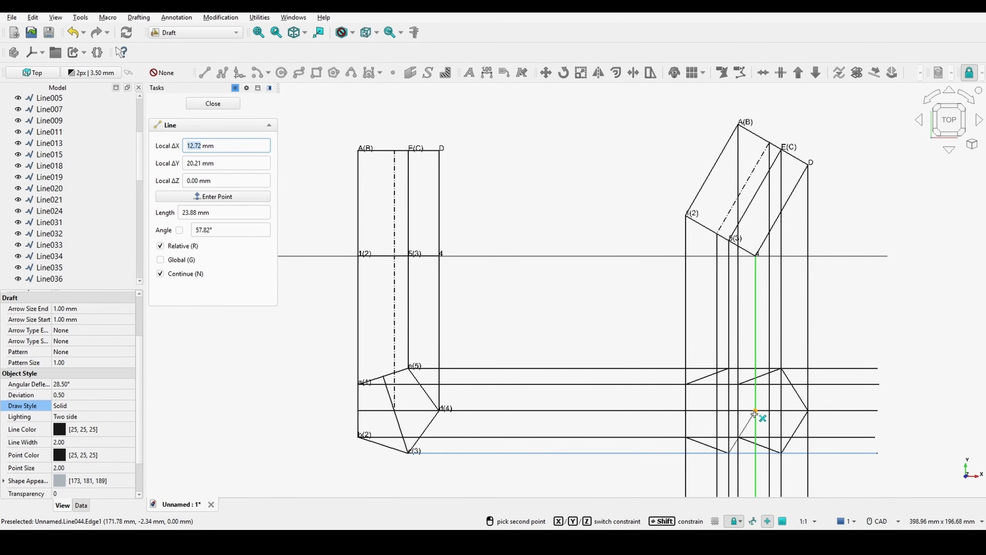
# Connect the second top view's point 4 to points 3 and 5 with lines at the projector intersections
pyautogui.click(755, 411)
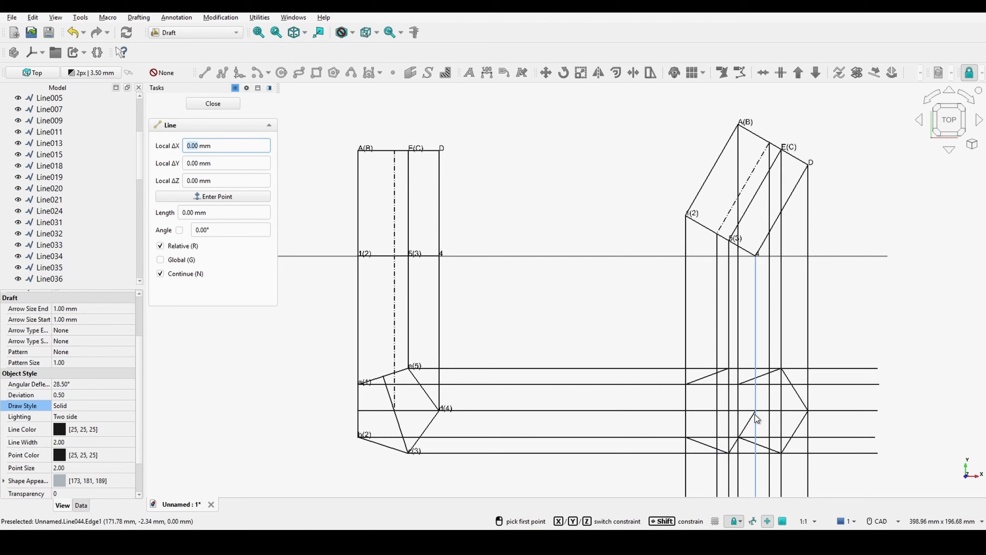
pyautogui.click(726, 370)
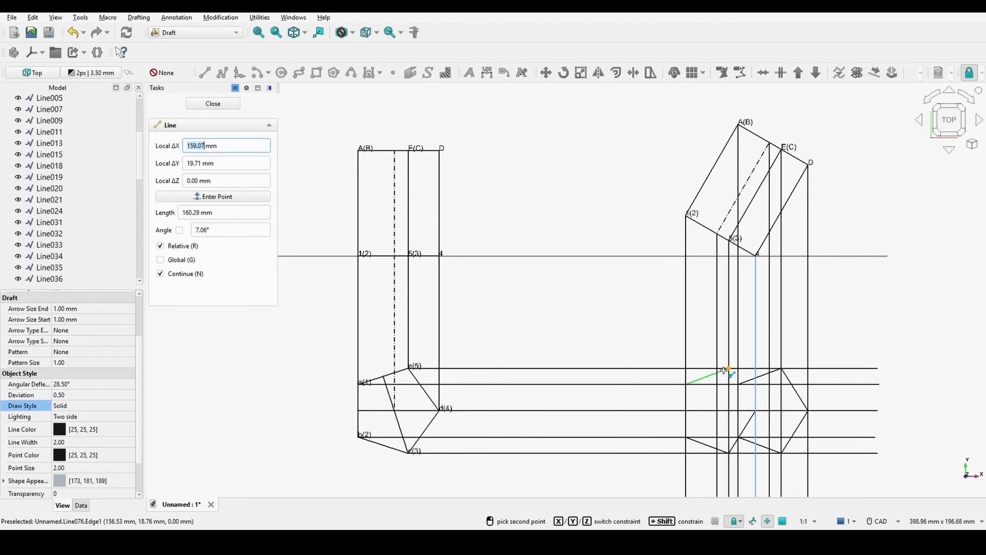
pyautogui.click(755, 411)
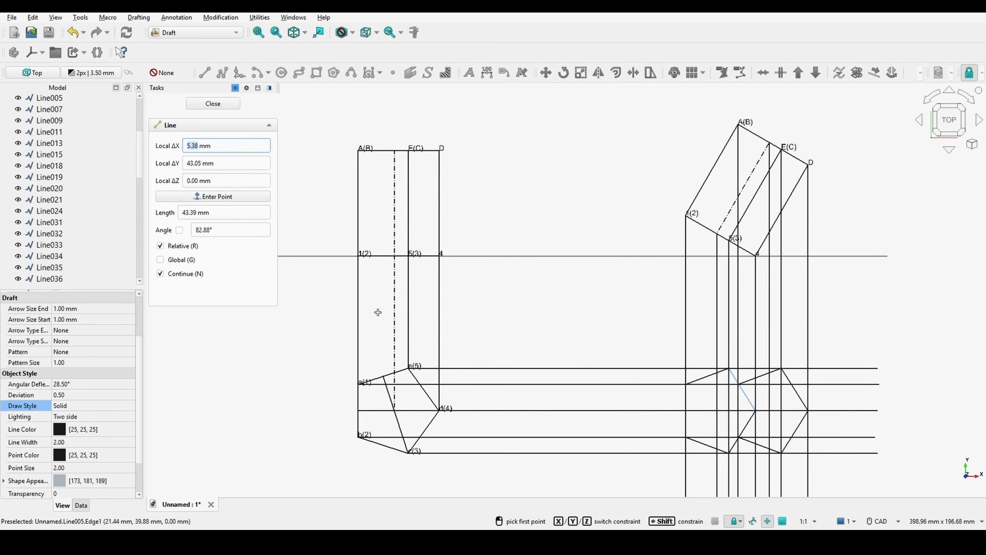
pyautogui.click(231, 107)
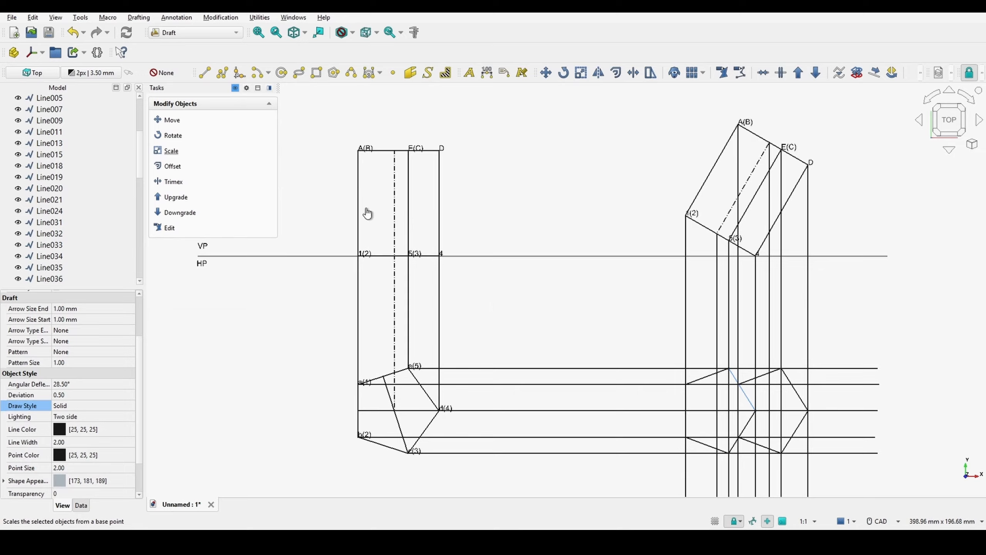
# Set the line width and point size to 1 for the horizontal and vertical projectors of the second top view
pyautogui.click(524, 369)
pyautogui.keyDown('ctrl'); pyautogui.click(528, 385); pyautogui.keyUp('ctrl')
pyautogui.keyDown('ctrl'); pyautogui.click(525, 409); pyautogui.keyUp('ctrl')
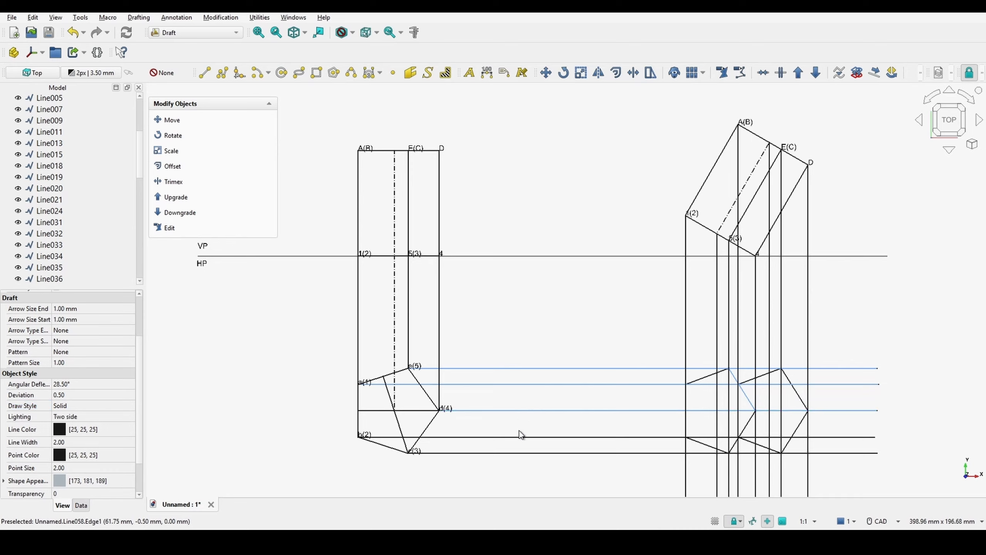
pyautogui.keyDown('ctrl'); pyautogui.click(520, 437); pyautogui.keyUp('ctrl')
pyautogui.keyDown('ctrl'); pyautogui.click(524, 453); pyautogui.keyUp('ctrl')
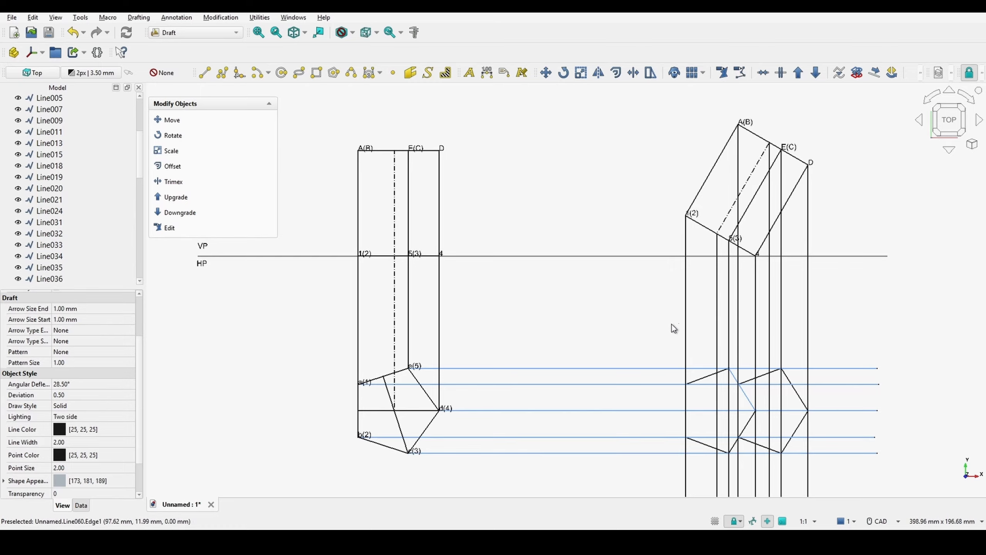
pyautogui.keyDown('ctrl'); pyautogui.click(686, 324); pyautogui.keyUp('ctrl')
pyautogui.keyDown('ctrl'); pyautogui.click(717, 329); pyautogui.keyUp('ctrl')
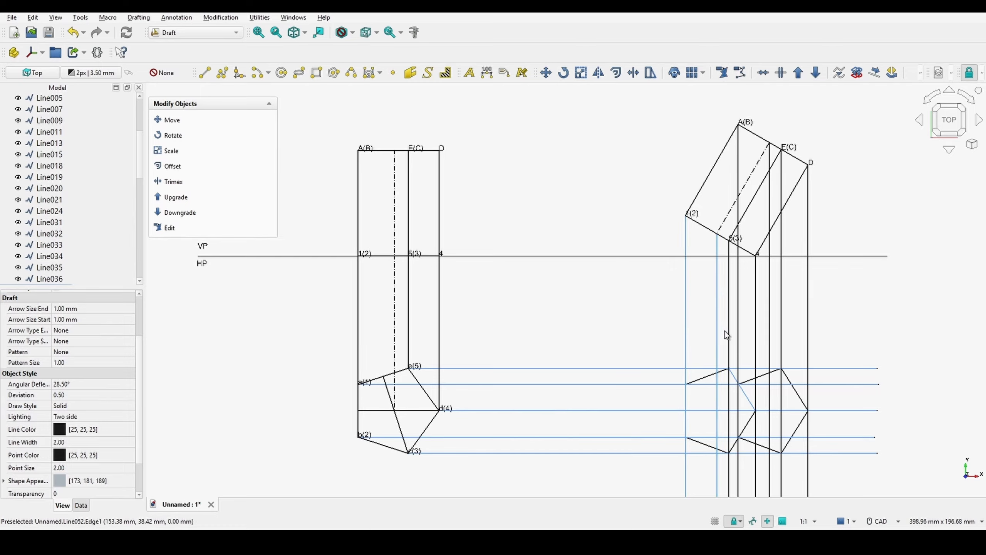
pyautogui.keyDown('ctrl'); pyautogui.click(729, 332); pyautogui.keyUp('ctrl')
pyautogui.keyDown('ctrl'); pyautogui.click(738, 334); pyautogui.keyUp('ctrl')
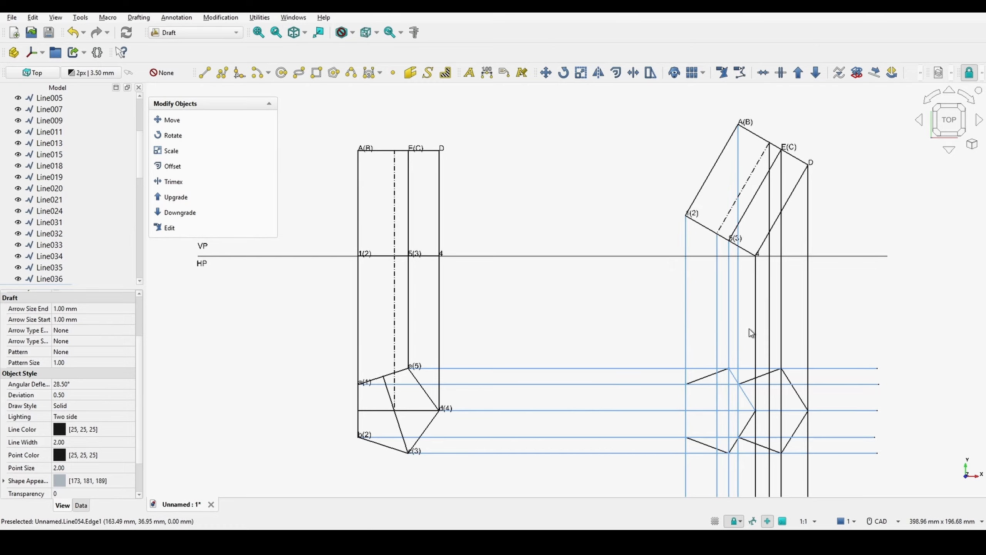
pyautogui.keyDown('ctrl'); pyautogui.click(756, 332); pyautogui.keyUp('ctrl')
pyautogui.keyDown('ctrl'); pyautogui.click(767, 336); pyautogui.keyUp('ctrl')
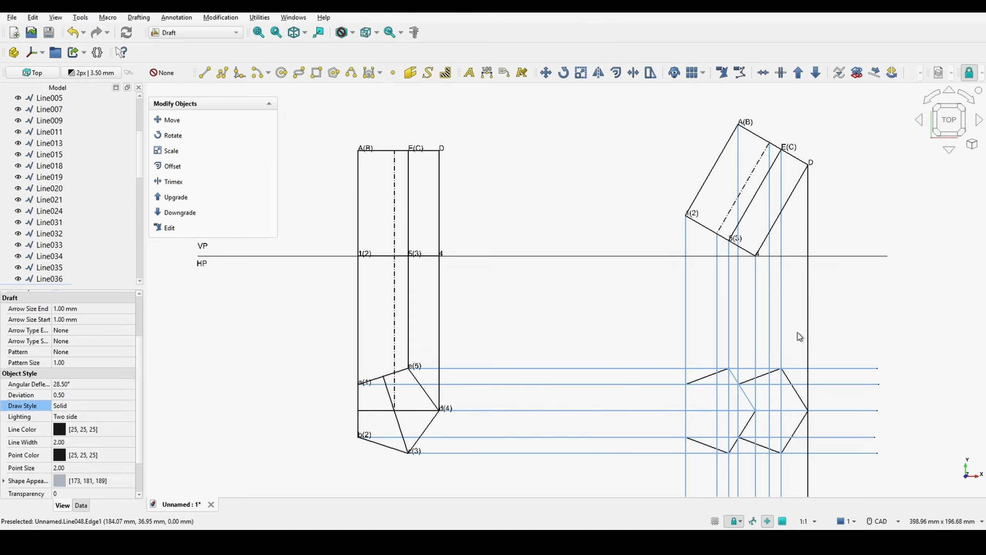
pyautogui.keyDown('ctrl'); pyautogui.click(807, 341); pyautogui.keyUp('ctrl')
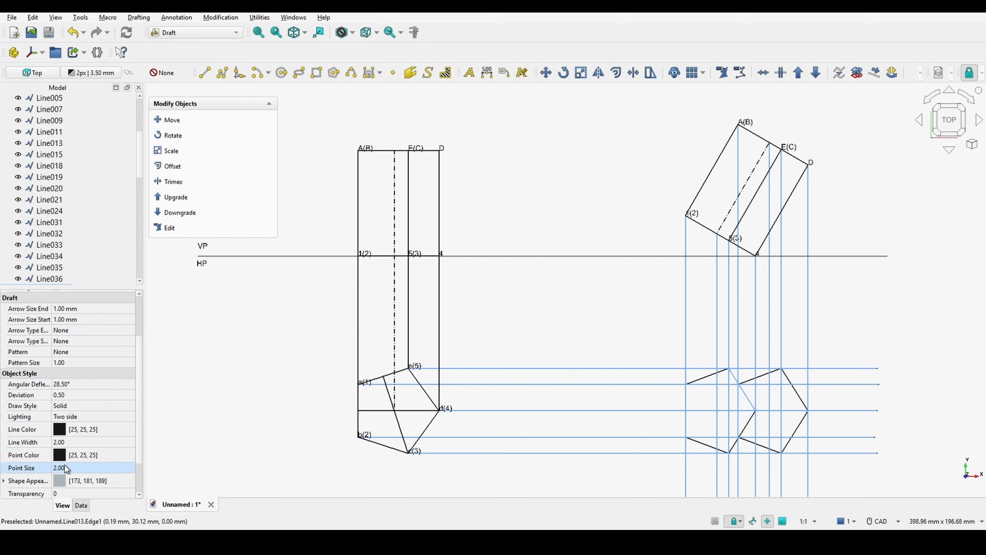
pyautogui.click(73, 443)
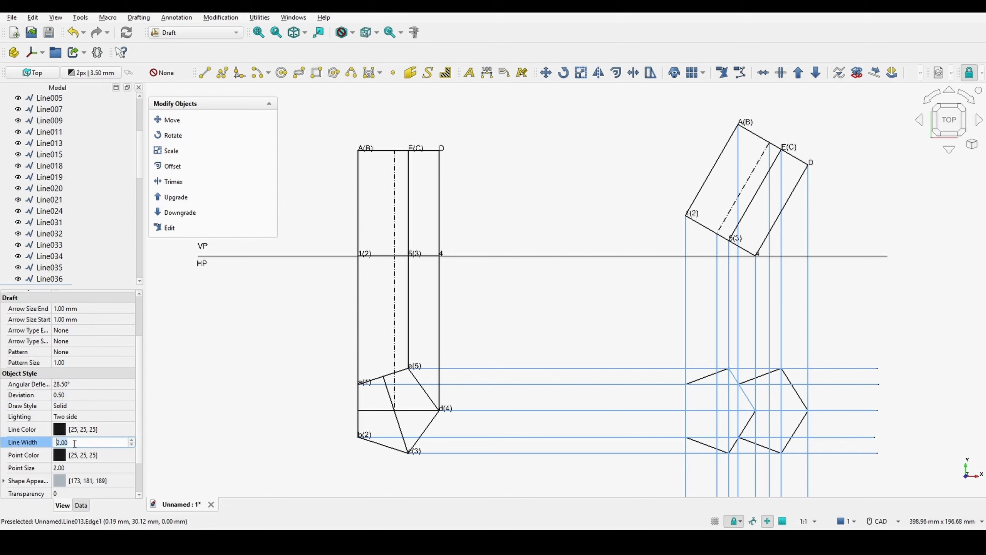
pyautogui.write('1')
pyautogui.click(75, 468)
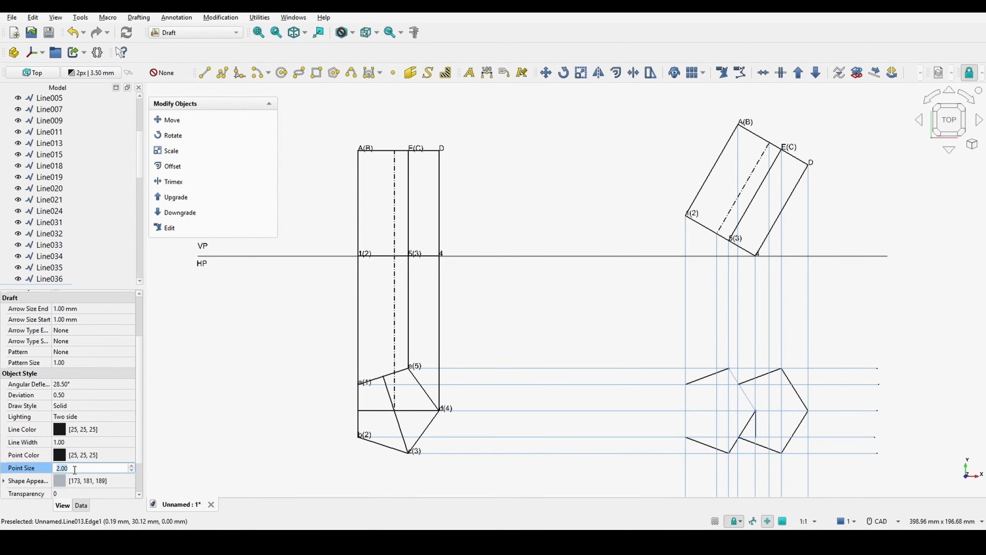
pyautogui.click(196, 433)
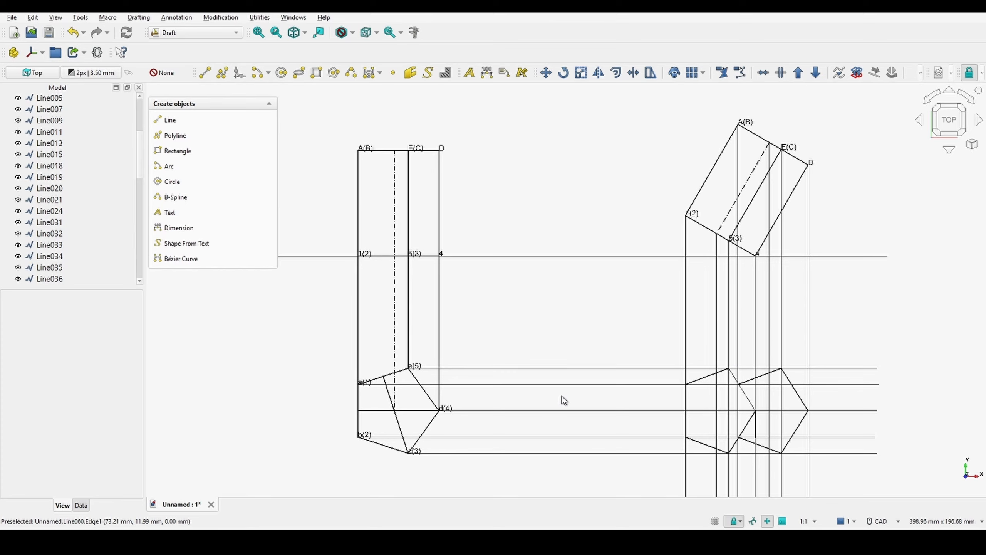
# Draw the second top view's vertical edges 1–2 and a–b as lines between the matching projector intersections
pyautogui.click(710, 447)
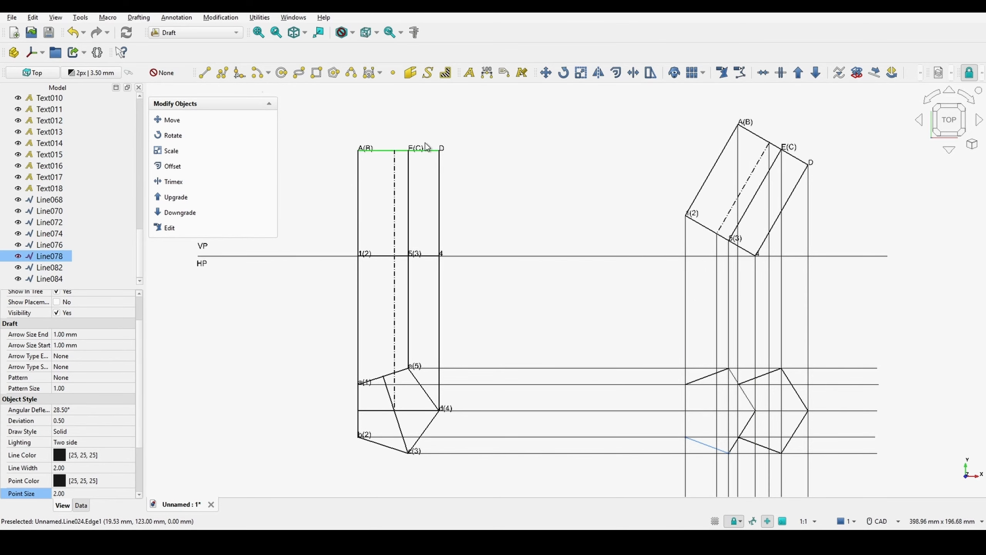
pyautogui.click(206, 73)
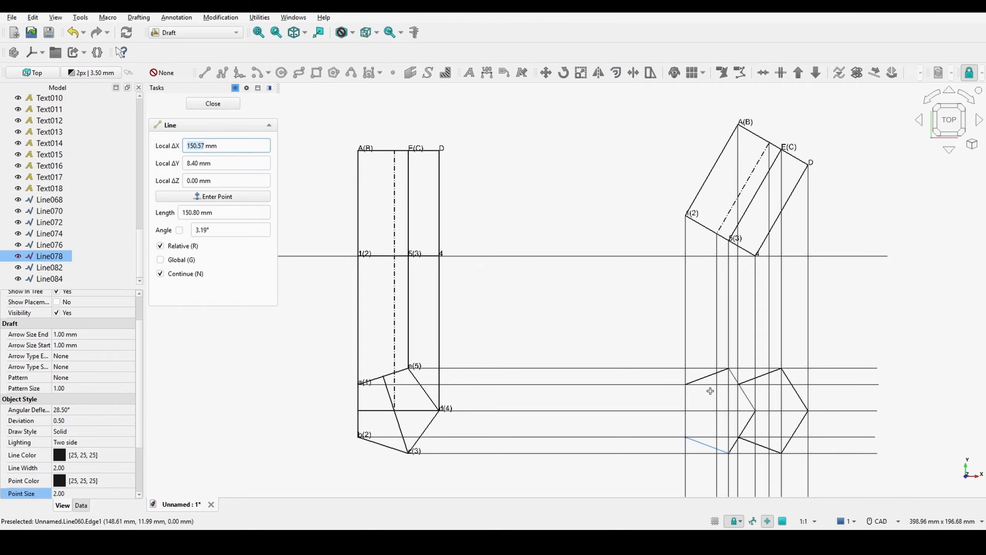
pyautogui.click(686, 384)
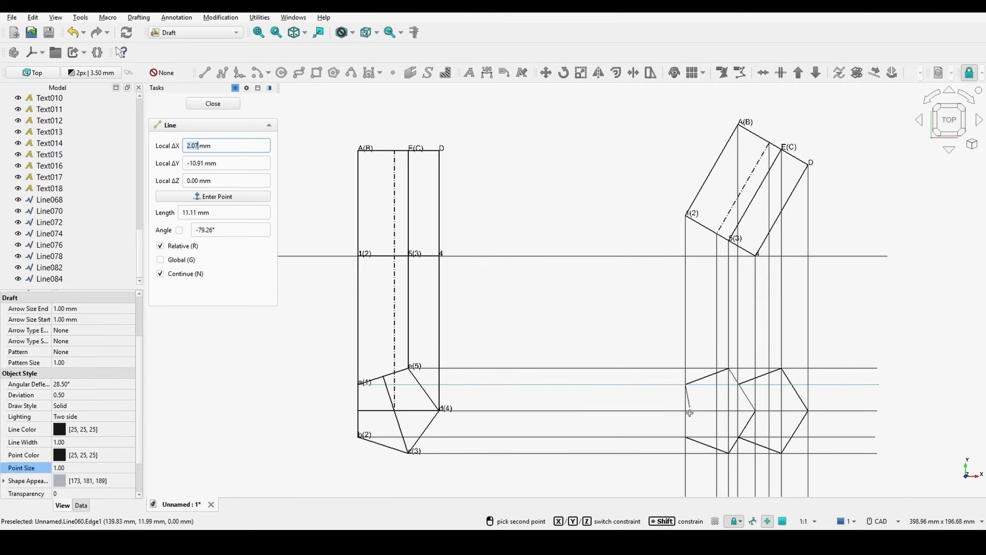
pyautogui.click(687, 438)
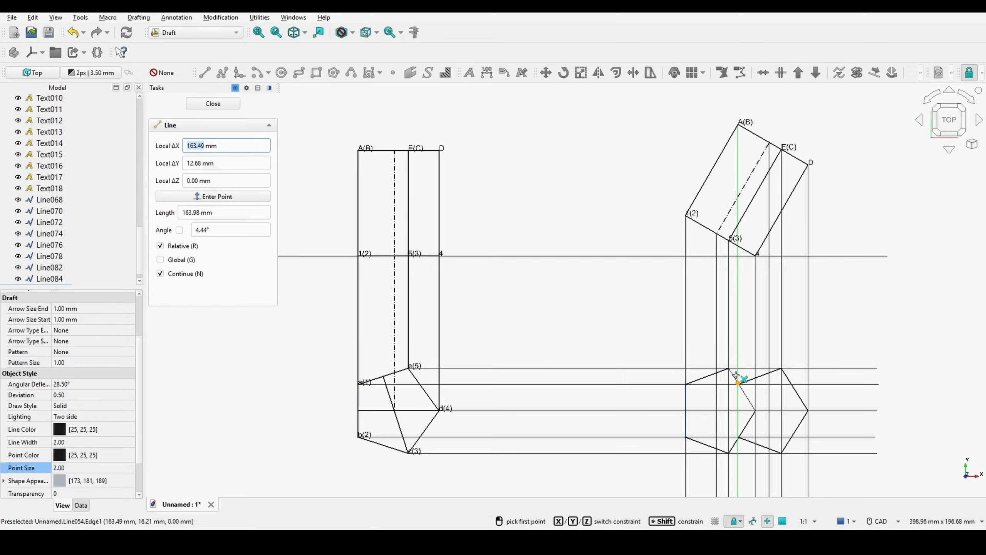
pyautogui.click(737, 376)
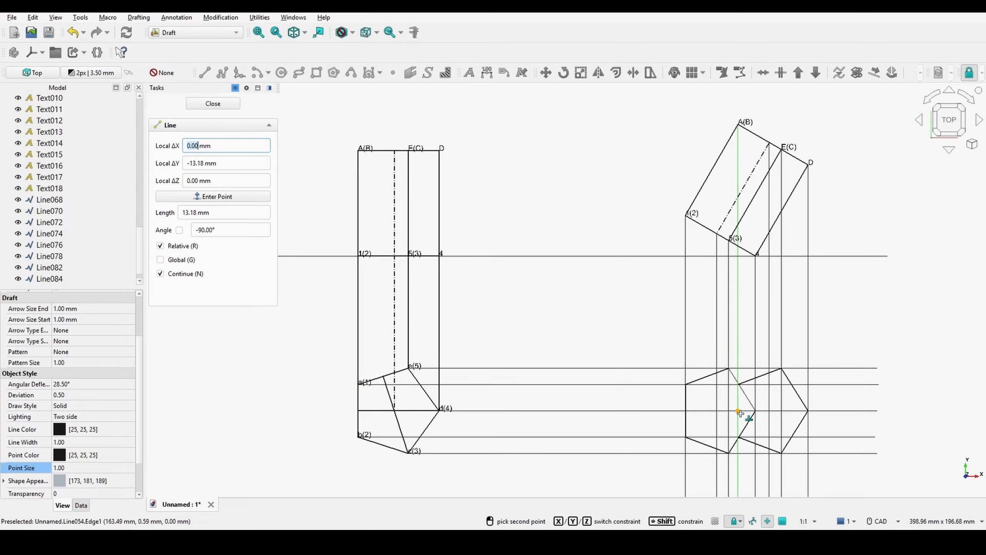
pyautogui.click(739, 436)
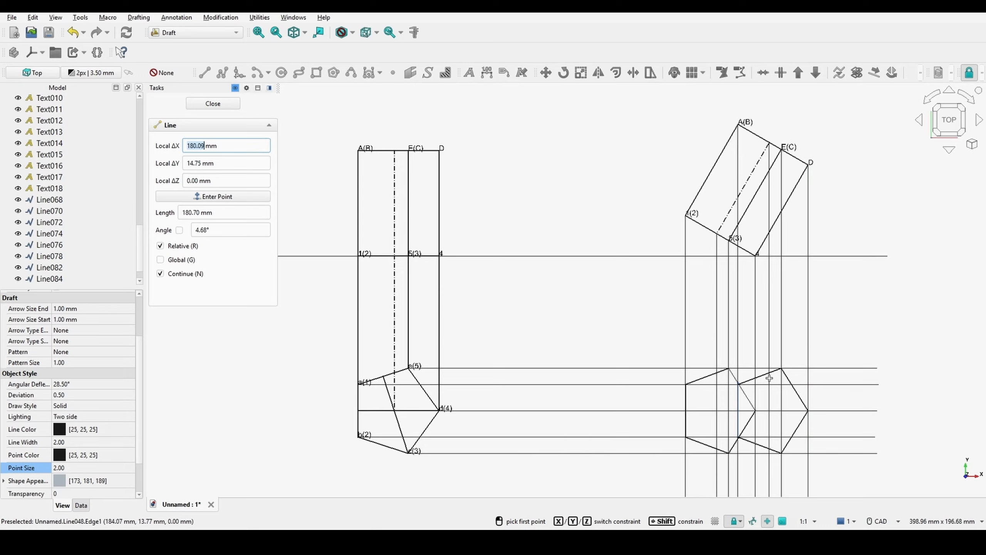
# Draw the second top view's side edges 5–e, 4–d and 3–c as lines between the lower-face and upper-face corners
pyautogui.click(733, 373)
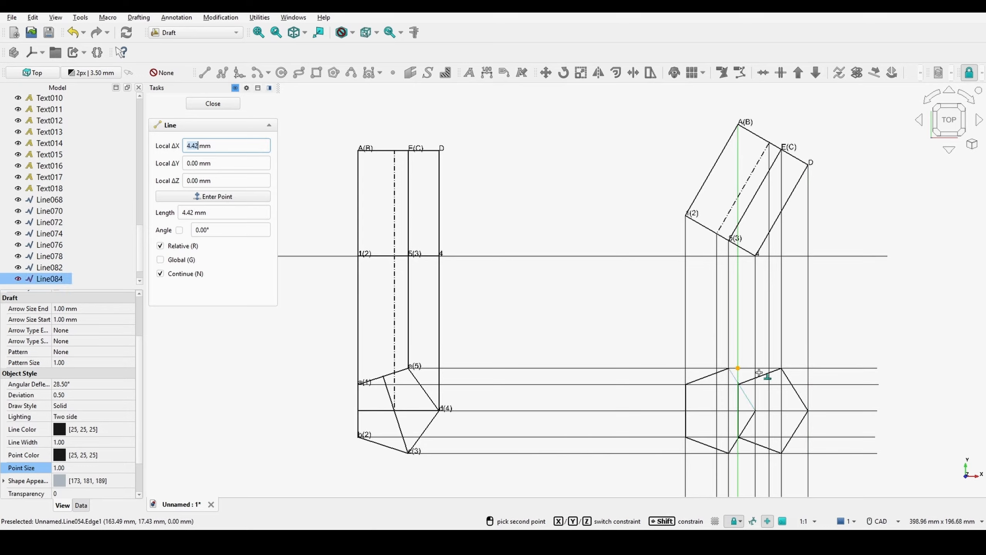
pyautogui.click(782, 369)
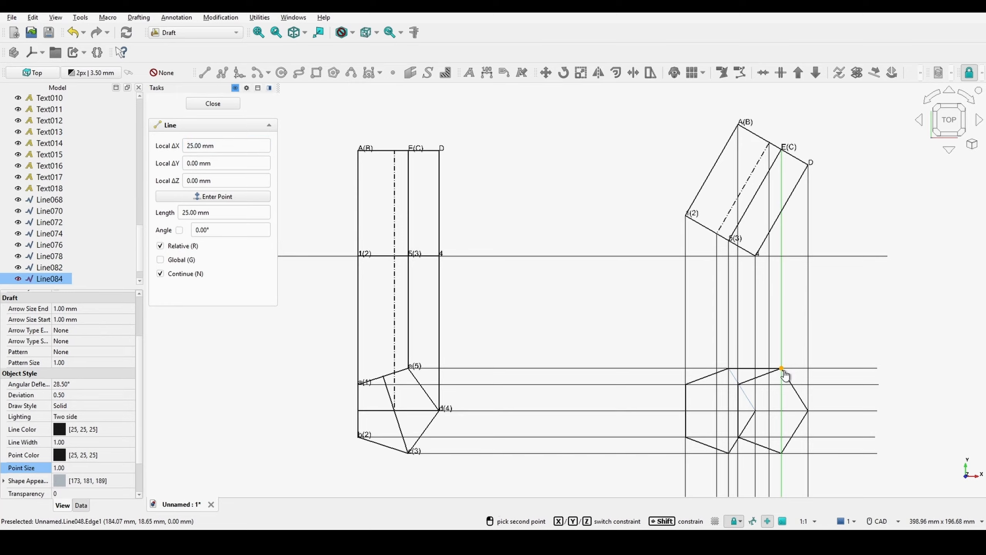
pyautogui.click(755, 410)
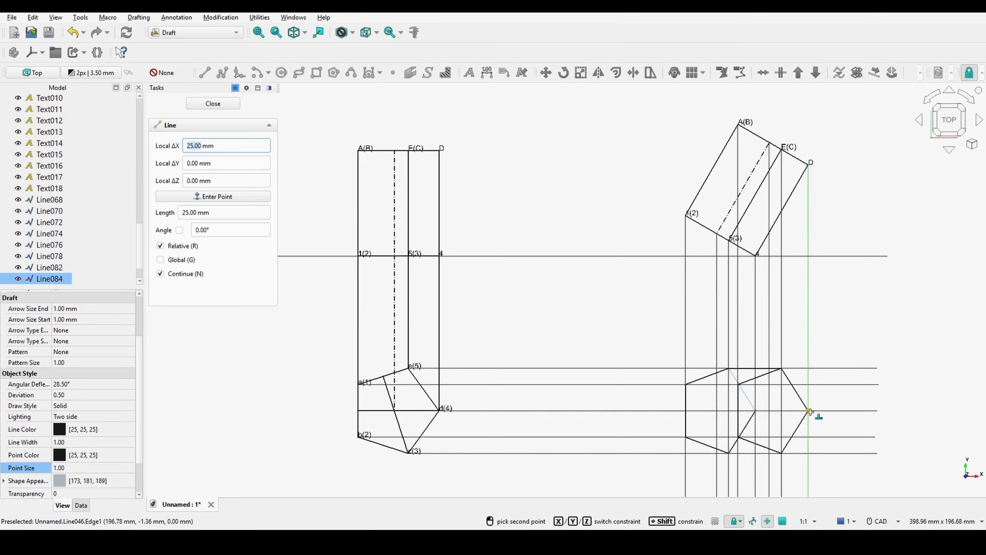
pyautogui.click(808, 411)
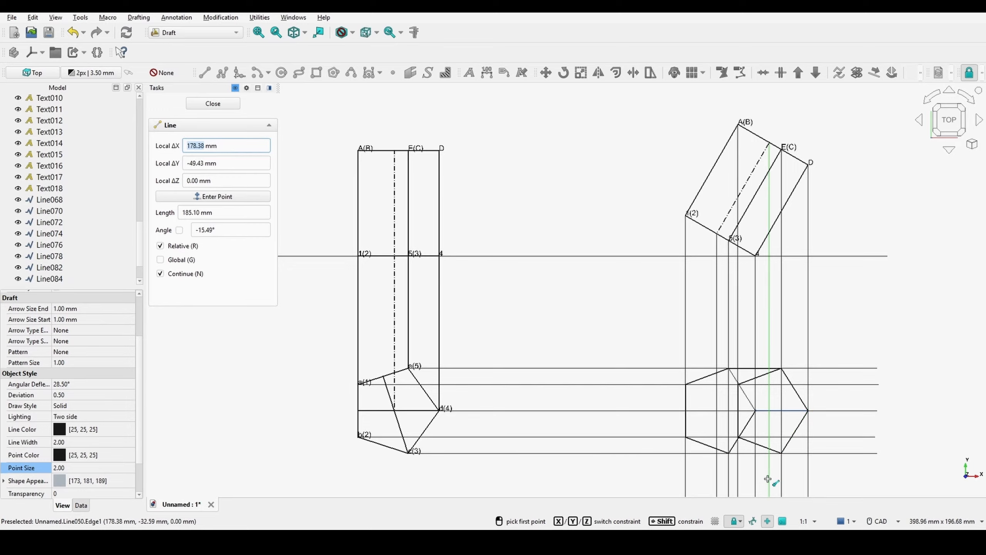
pyautogui.click(729, 453)
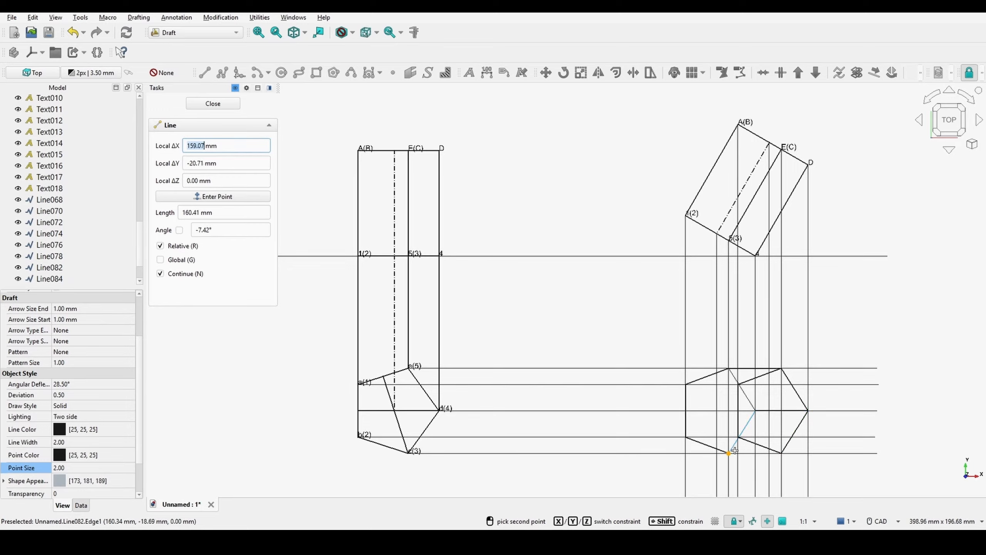
pyautogui.click(781, 453)
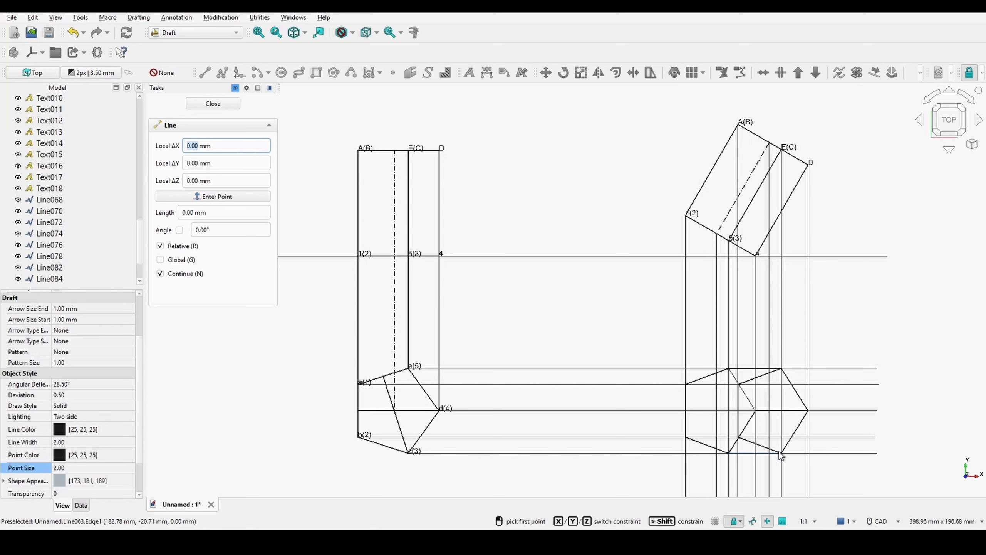
# Draw the second top view's remaining side edges 1–a and 2–b as horizontal lines, and end the Line command
pyautogui.click(697, 385)
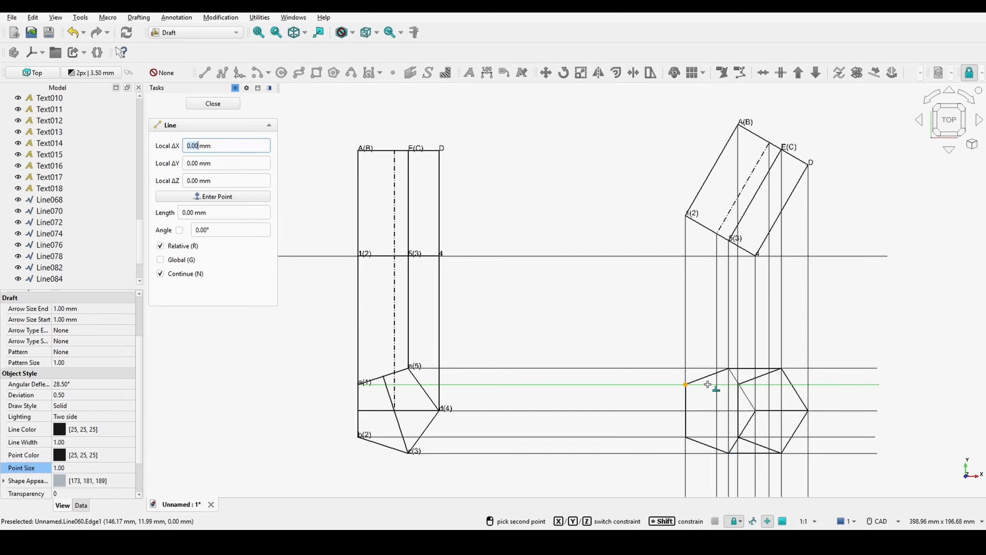
pyautogui.click(743, 384)
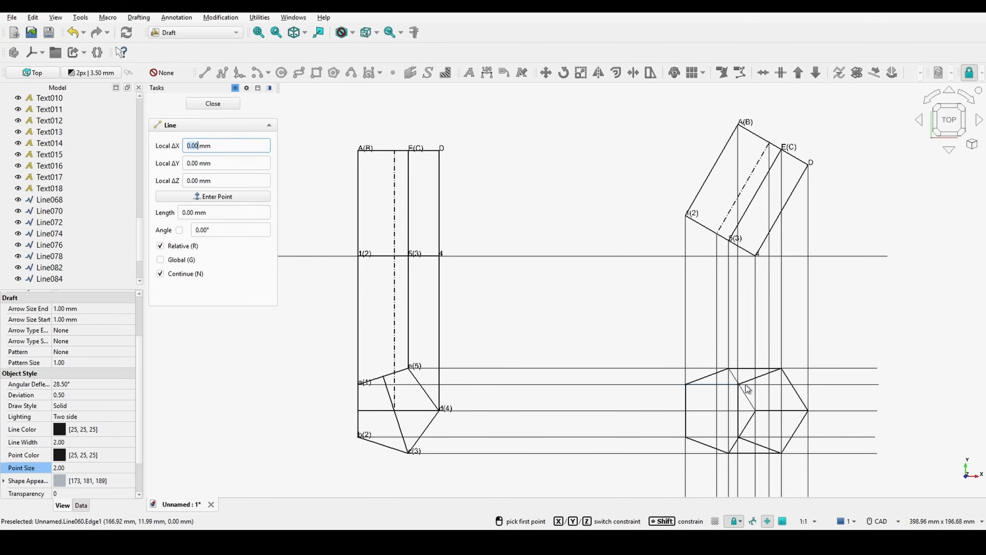
pyautogui.click(688, 436)
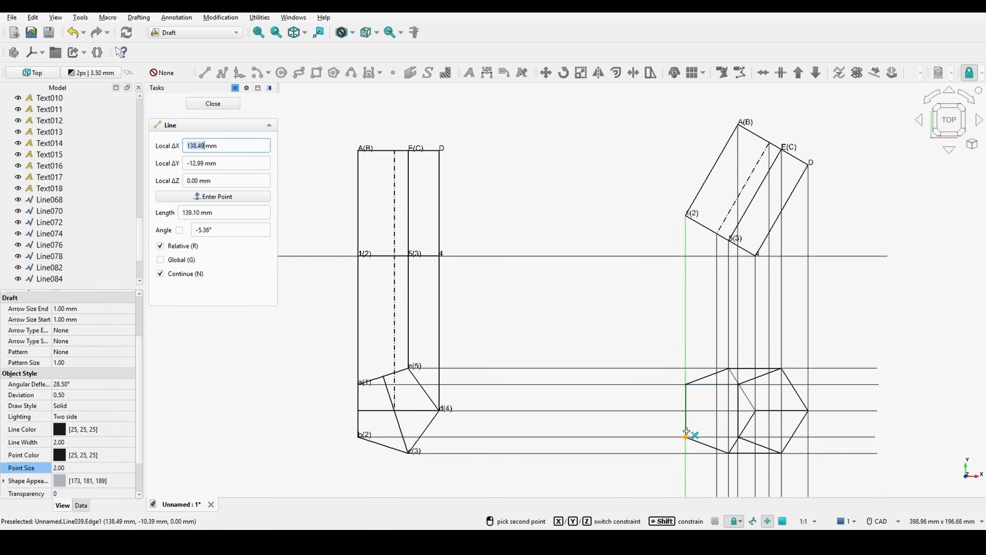
pyautogui.click(737, 436)
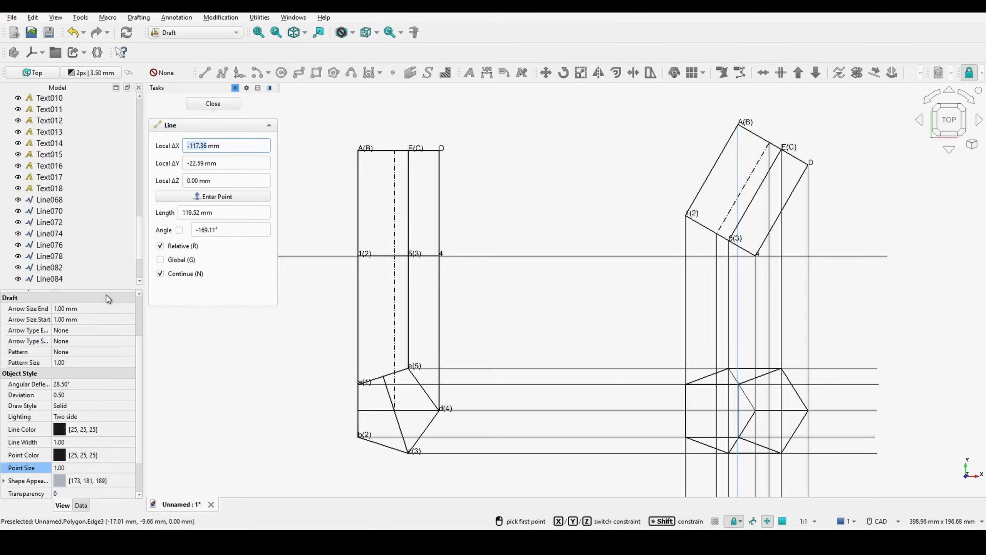
pyautogui.click(213, 104)
# Set the draw style of the second top view's side edges 1–a and 2–b to Dashdot
pyautogui.scroll(-2, 62, 233)
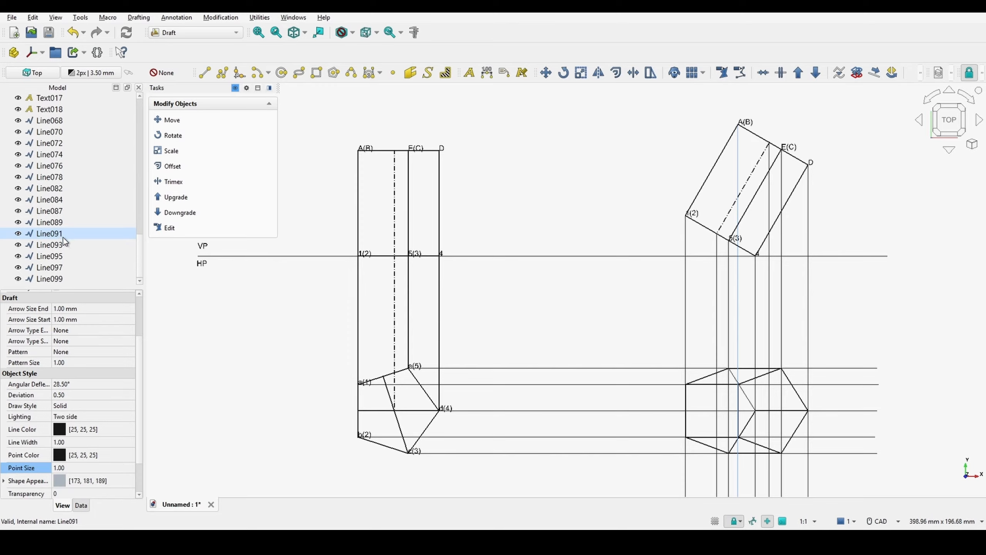
pyautogui.click(62, 280)
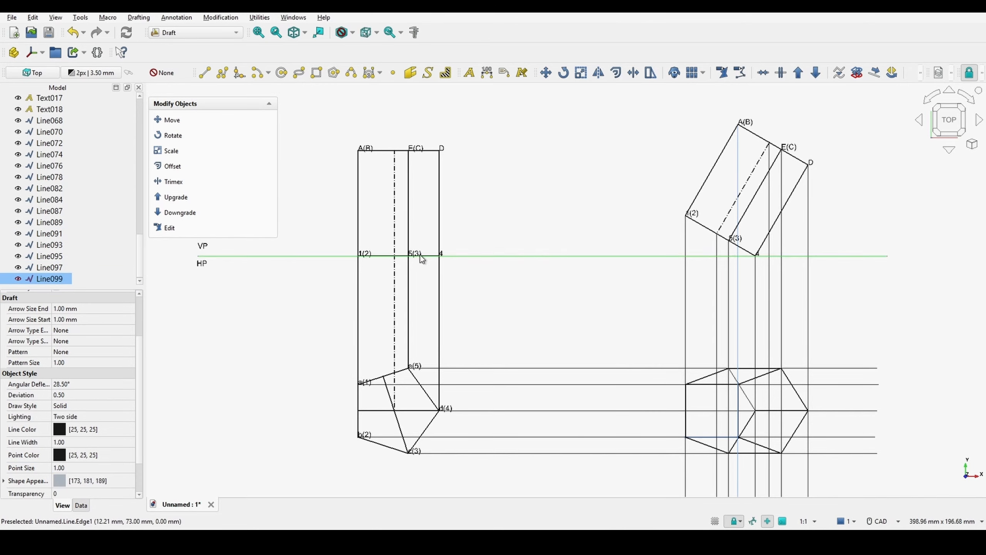
pyautogui.click(505, 311)
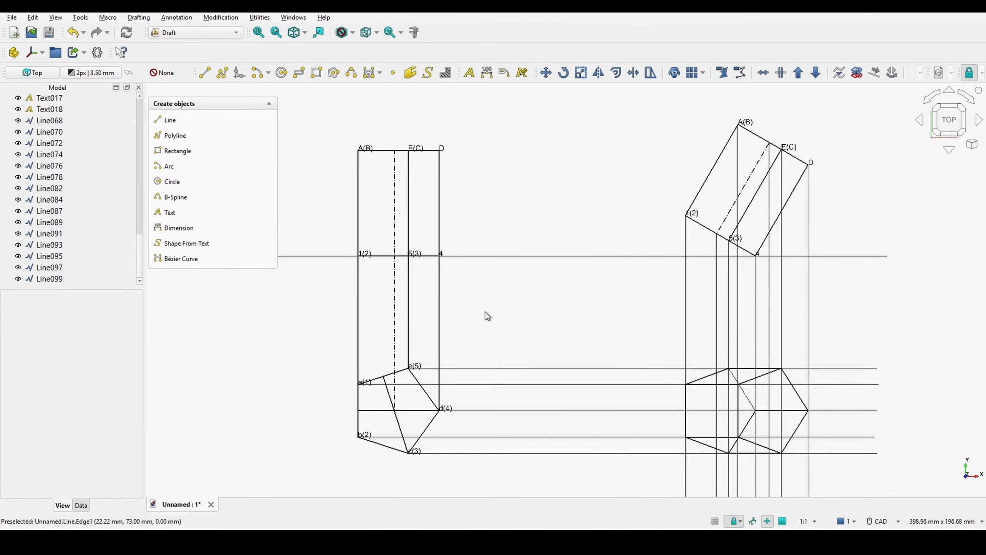
pyautogui.click(53, 279)
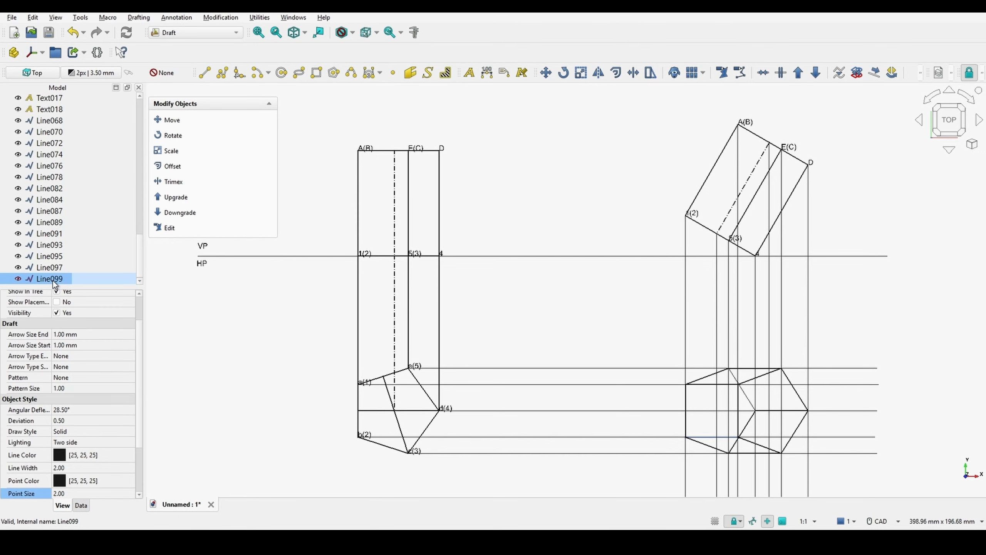
pyautogui.keyDown('ctrl'); pyautogui.click(39, 266); pyautogui.keyUp('ctrl')
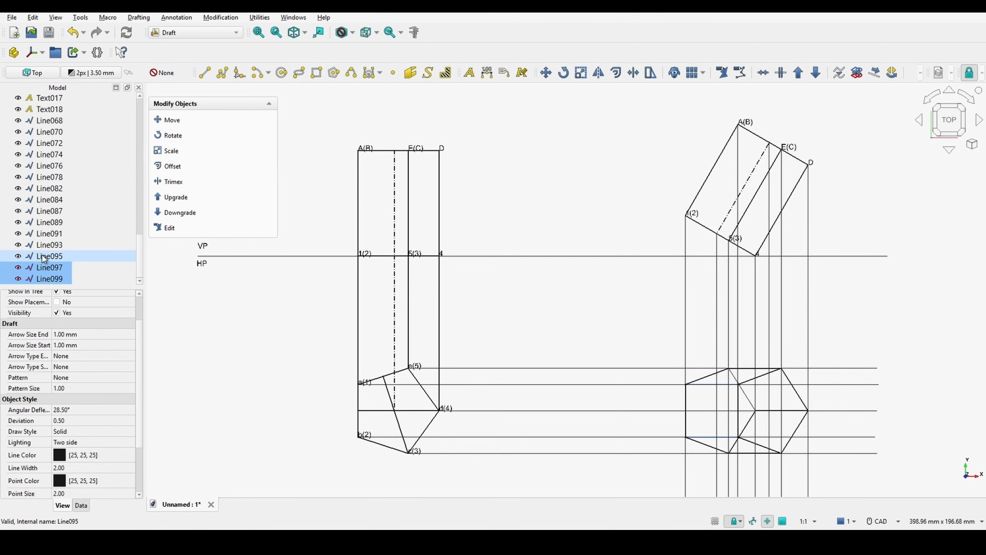
pyautogui.keyDown('ctrl'); pyautogui.click(41, 255); pyautogui.keyUp('ctrl')
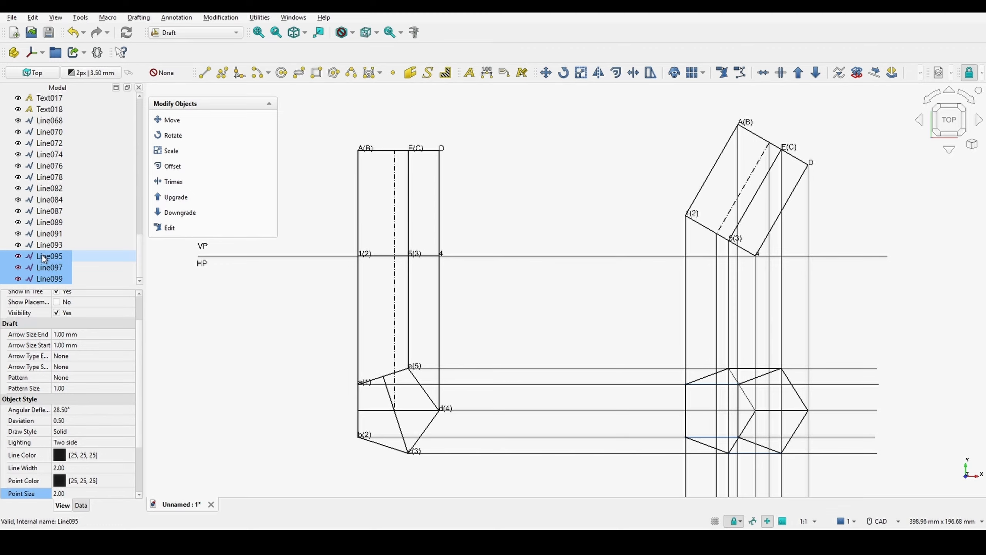
pyautogui.keyDown('ctrl'); pyautogui.click(49, 257); pyautogui.keyUp('ctrl')
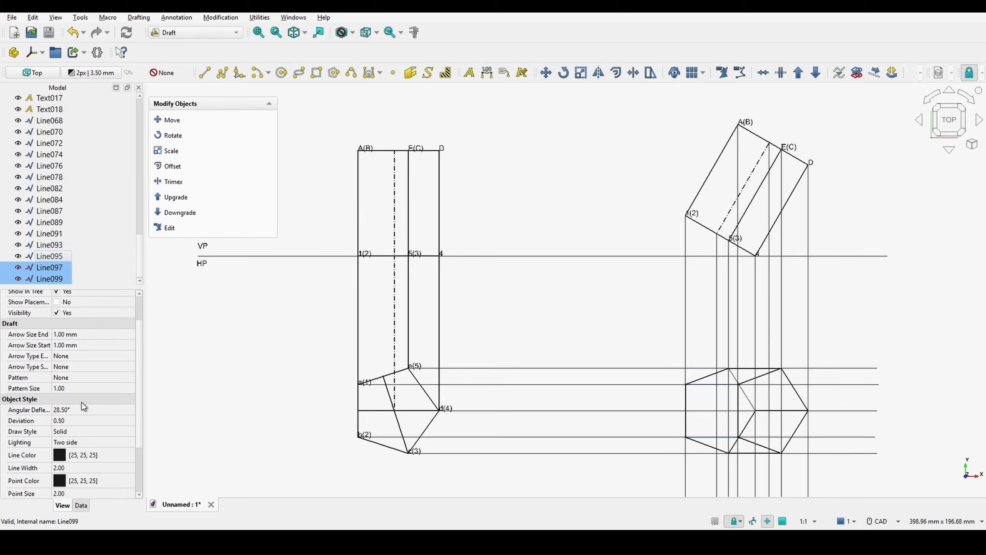
pyautogui.click(83, 436)
pyautogui.click(84, 435)
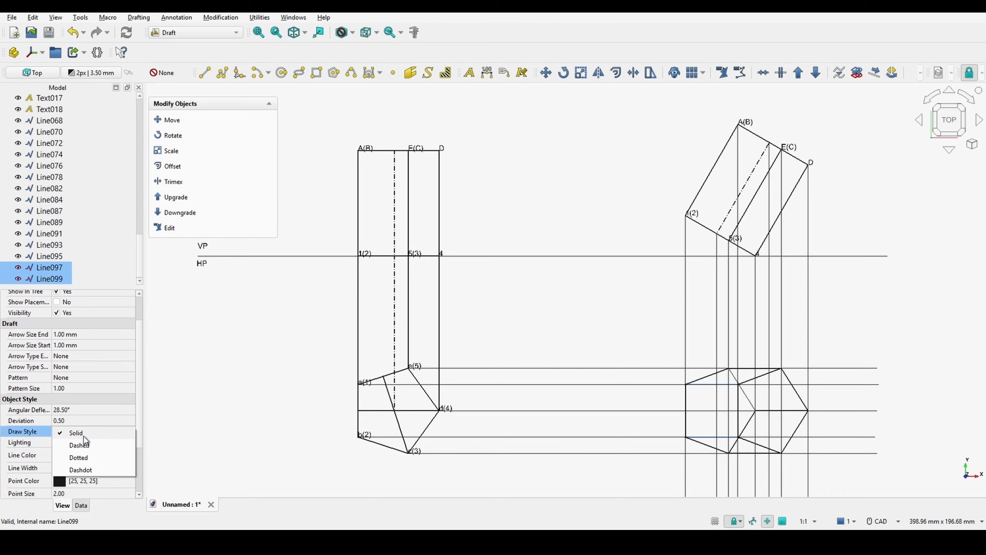
pyautogui.click(87, 470)
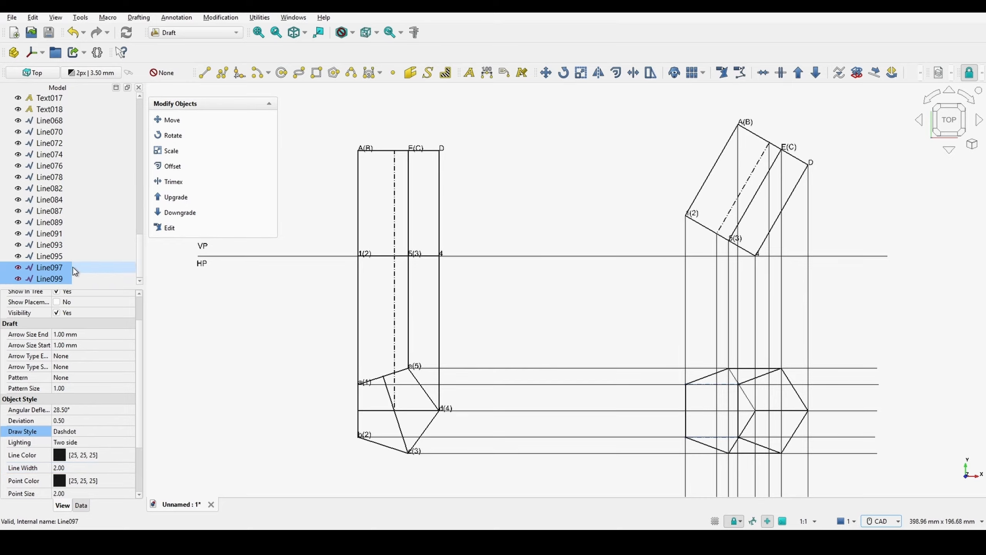
pyautogui.click(240, 382)
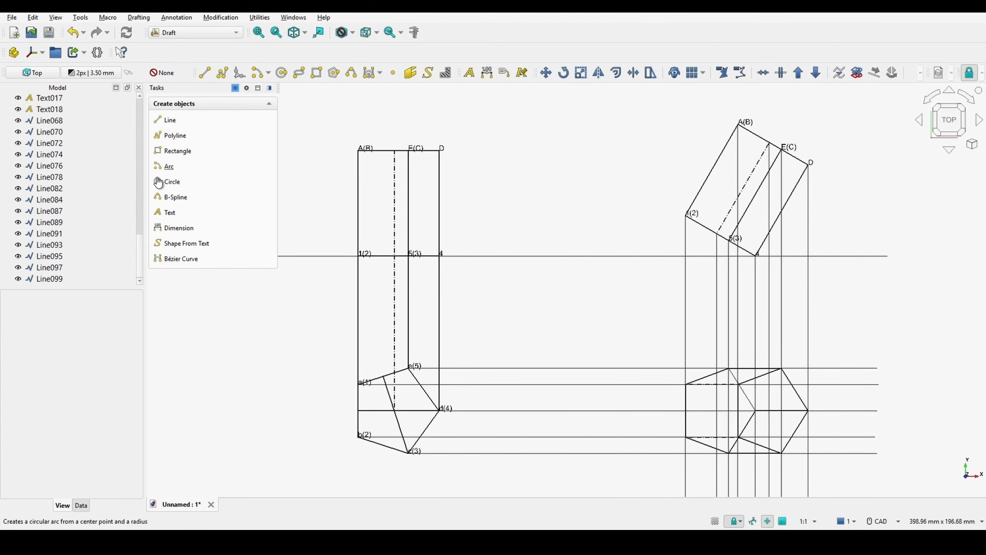
# Set Angular Deflection to 1° and Deviation to 0.01 for the polygon, the wire and all lines from Line to Line099, excluding the text labels
pyautogui.scroll(15, 77, 200)
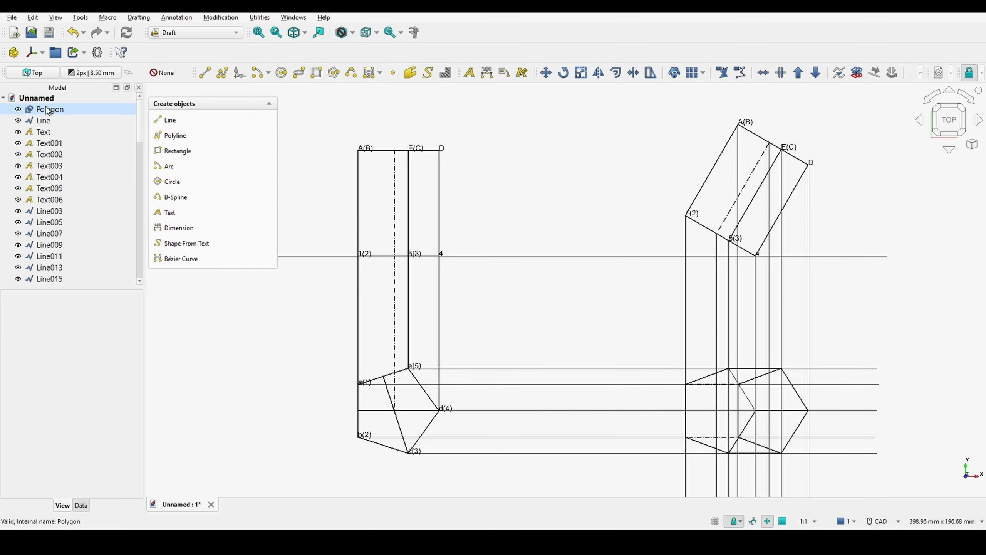
pyautogui.click(47, 110)
pyautogui.keyDown('ctrl'); pyautogui.click(47, 120); pyautogui.keyUp('ctrl')
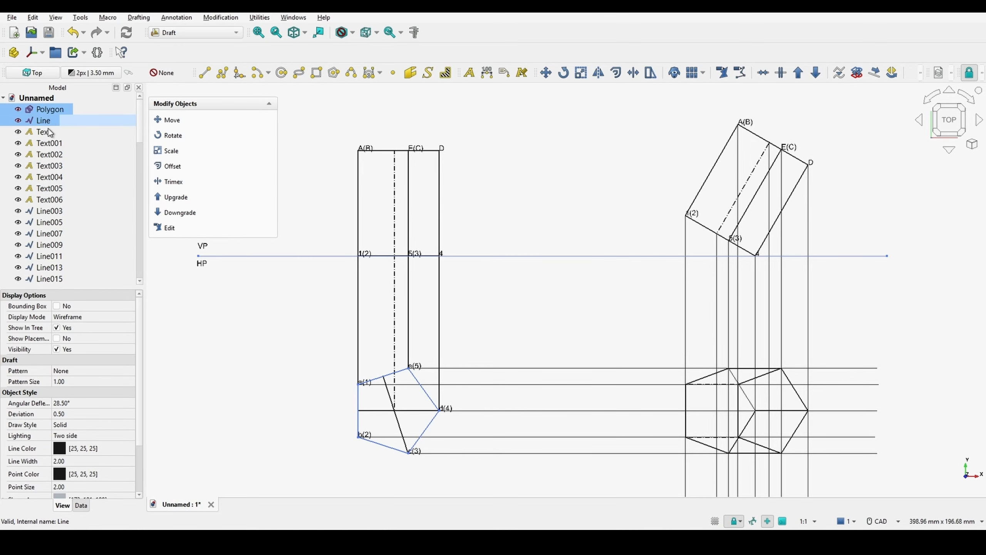
pyautogui.keyDown('ctrl'); pyautogui.click(59, 211); pyautogui.keyUp('ctrl')
pyautogui.keyDown('ctrl'); pyautogui.click(58, 222); pyautogui.keyUp('ctrl')
pyautogui.keyDown('ctrl'); pyautogui.click(58, 233); pyautogui.keyUp('ctrl')
pyautogui.keyDown('ctrl'); pyautogui.click(58, 244); pyautogui.keyUp('ctrl')
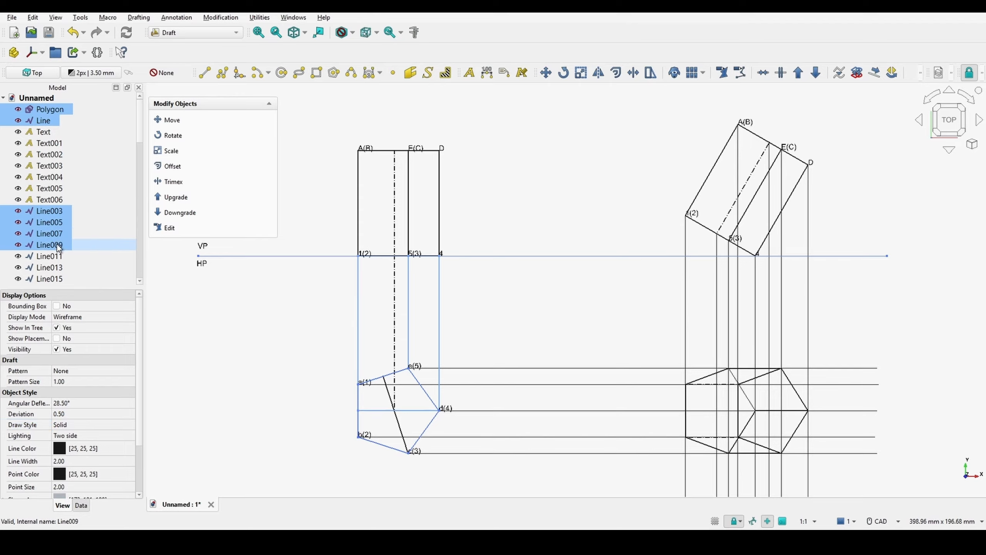
pyautogui.keyDown('ctrl'); pyautogui.click(59, 256); pyautogui.keyUp('ctrl')
pyautogui.keyDown('ctrl'); pyautogui.click(57, 267); pyautogui.keyUp('ctrl')
pyautogui.keyDown('ctrl'); pyautogui.click(57, 278); pyautogui.keyUp('ctrl')
pyautogui.scroll(-6, 66, 252)
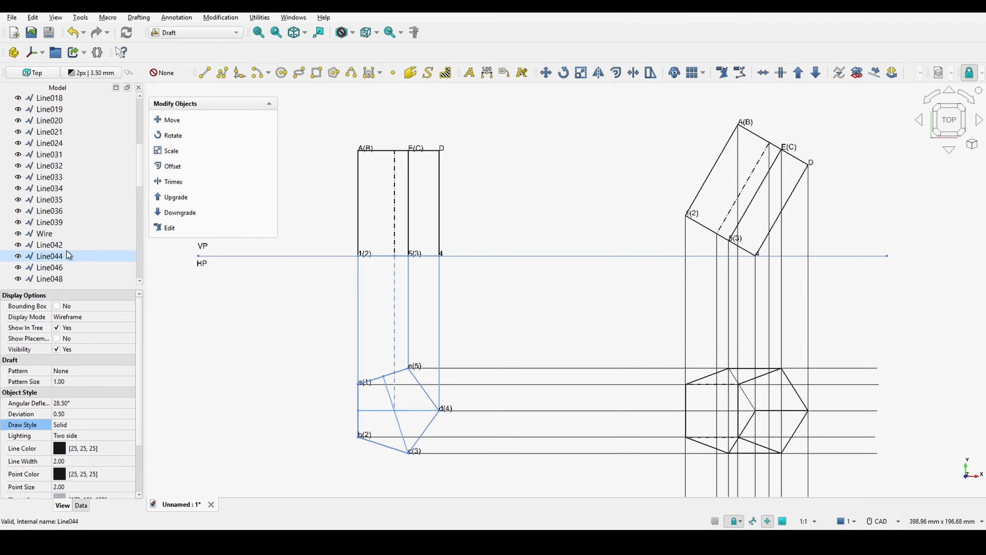
pyautogui.scroll(6, 66, 233)
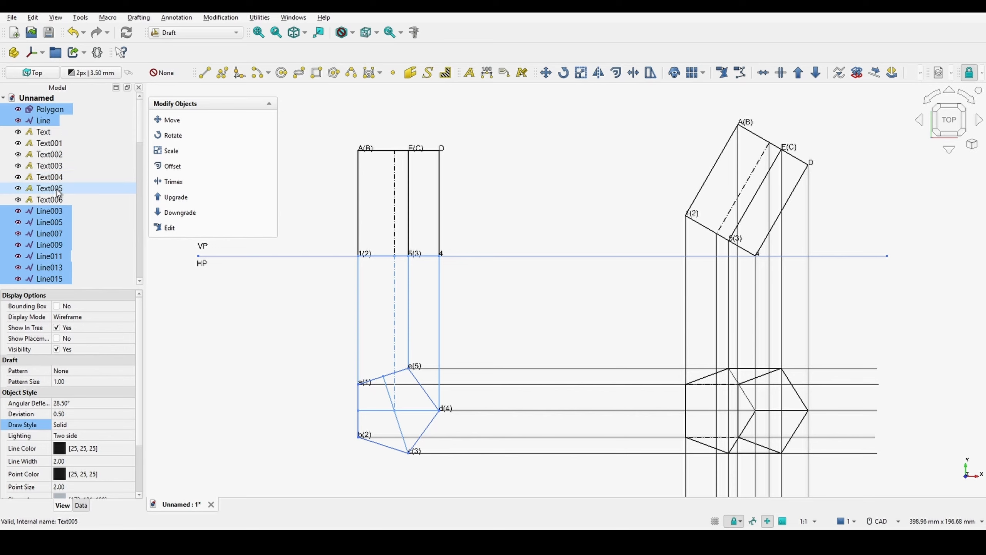
pyautogui.scroll(-6, 58, 190)
pyautogui.keyDown('ctrl'); pyautogui.click(54, 98); pyautogui.keyUp('ctrl')
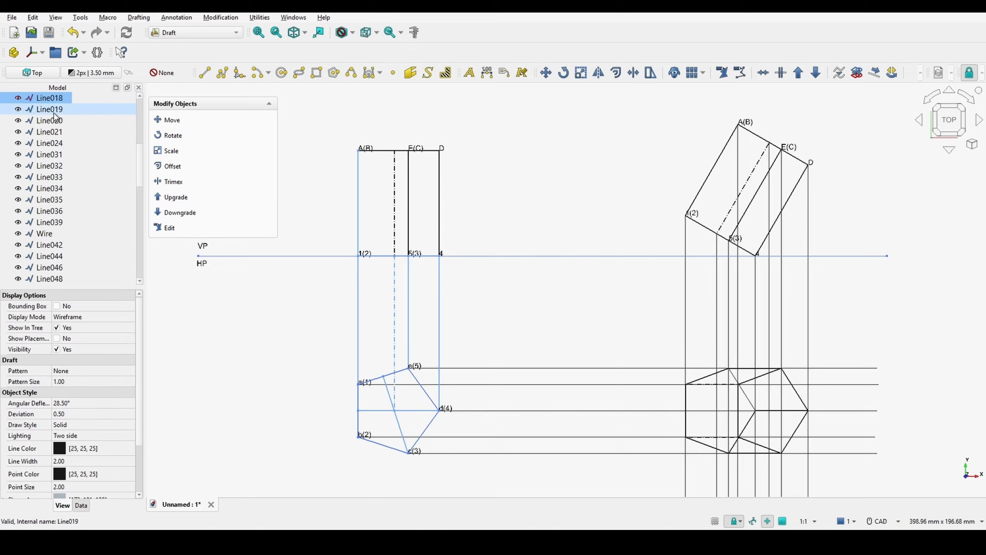
pyautogui.keyDown('ctrl'); pyautogui.click(54, 109); pyautogui.keyUp('ctrl')
pyautogui.keyDown('ctrl'); pyautogui.click(55, 121); pyautogui.keyUp('ctrl')
pyautogui.keyDown('ctrl'); pyautogui.click(55, 132); pyautogui.keyUp('ctrl')
pyautogui.keyDown('ctrl'); pyautogui.click(56, 143); pyautogui.keyUp('ctrl')
pyautogui.keyDown('ctrl'); pyautogui.click(56, 154); pyautogui.keyUp('ctrl')
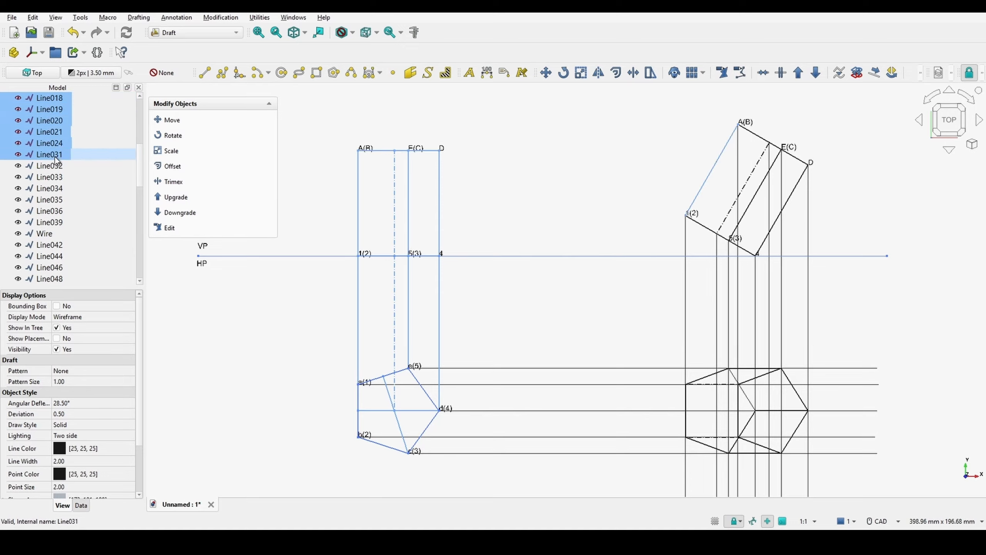
pyautogui.keyDown('ctrl'); pyautogui.click(56, 166); pyautogui.keyUp('ctrl')
pyautogui.keyDown('ctrl'); pyautogui.click(55, 176); pyautogui.keyUp('ctrl')
pyautogui.keyDown('ctrl'); pyautogui.click(53, 188); pyautogui.keyUp('ctrl')
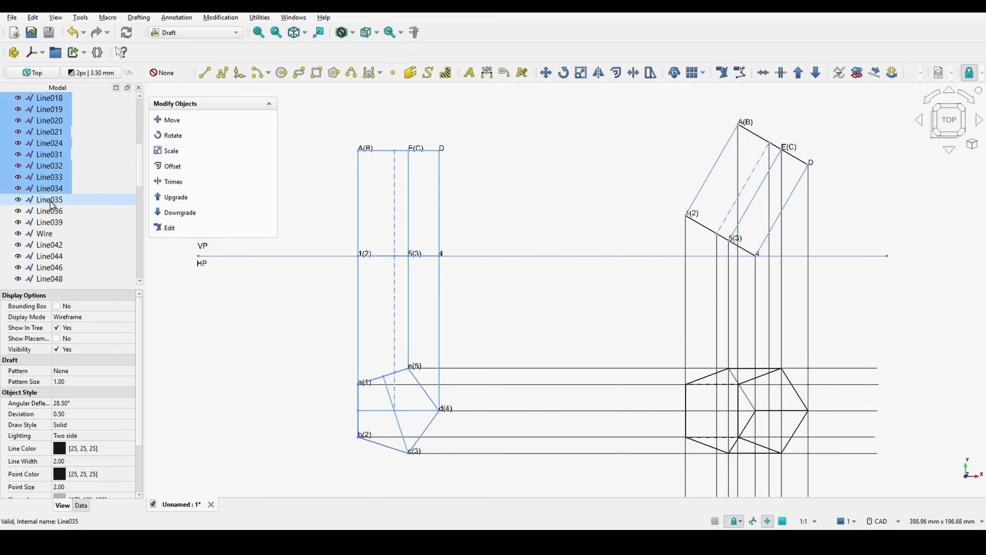
pyautogui.keyDown('ctrl'); pyautogui.click(51, 202); pyautogui.keyUp('ctrl')
pyautogui.keyDown('ctrl'); pyautogui.click(50, 212); pyautogui.keyUp('ctrl')
pyautogui.keyDown('ctrl'); pyautogui.click(49, 220); pyautogui.keyUp('ctrl')
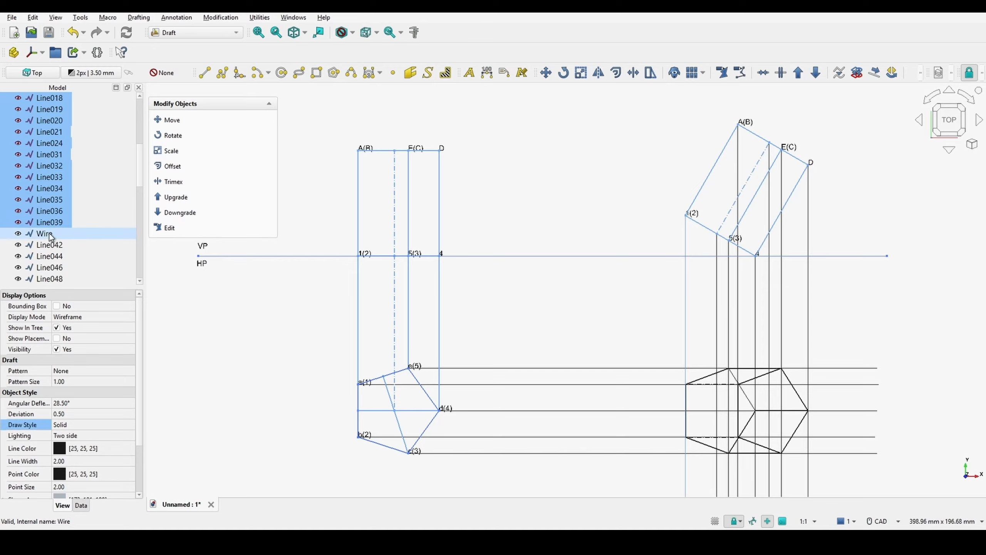
pyautogui.keyDown('ctrl'); pyautogui.click(50, 233); pyautogui.keyUp('ctrl')
pyautogui.keyDown('ctrl'); pyautogui.click(51, 245); pyautogui.keyUp('ctrl')
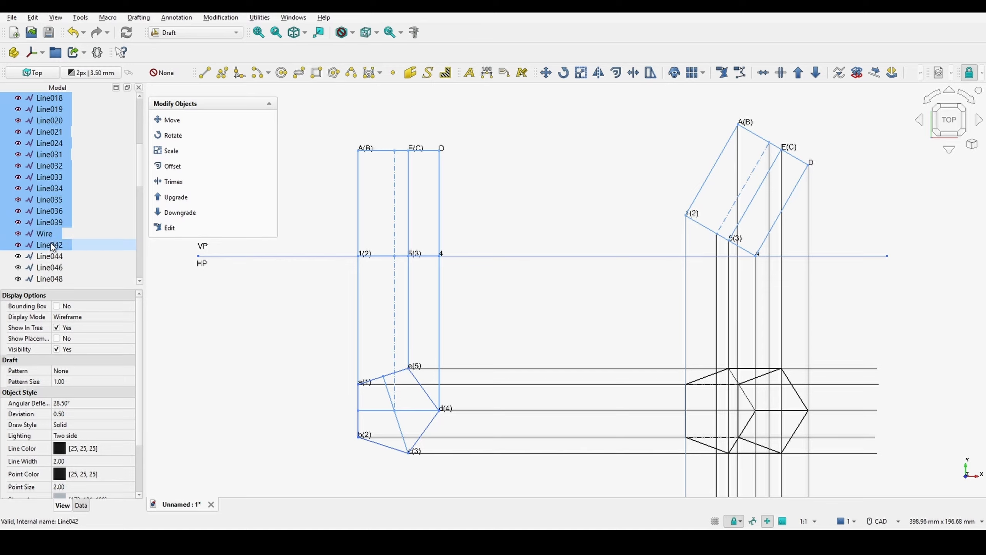
pyautogui.keyDown('ctrl'); pyautogui.click(54, 256); pyautogui.keyUp('ctrl')
pyautogui.keyDown('ctrl'); pyautogui.click(55, 267); pyautogui.keyUp('ctrl')
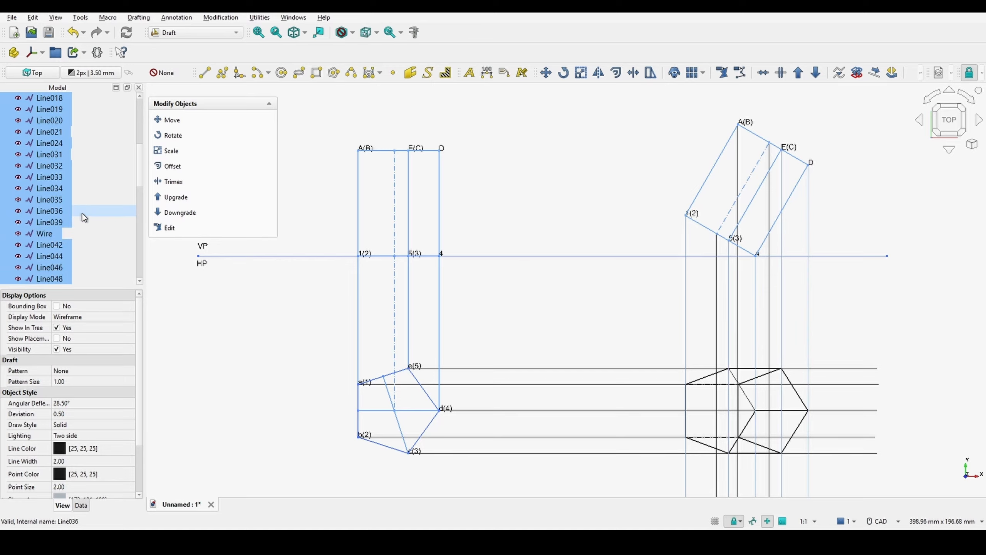
pyautogui.scroll(-6, 83, 213)
pyautogui.keyDown('ctrl'); pyautogui.click(59, 176); pyautogui.keyUp('ctrl')
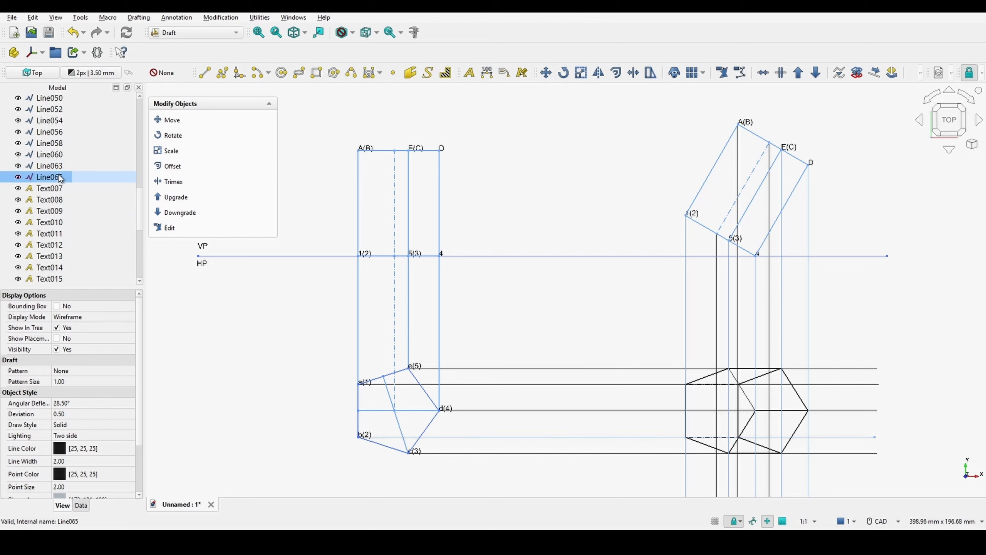
pyautogui.keyDown('ctrl'); pyautogui.click(61, 166); pyautogui.keyUp('ctrl')
pyautogui.keyDown('ctrl'); pyautogui.click(63, 155); pyautogui.keyUp('ctrl')
pyautogui.keyDown('ctrl'); pyautogui.click(66, 143); pyautogui.keyUp('ctrl')
pyautogui.keyDown('ctrl'); pyautogui.click(68, 131); pyautogui.keyUp('ctrl')
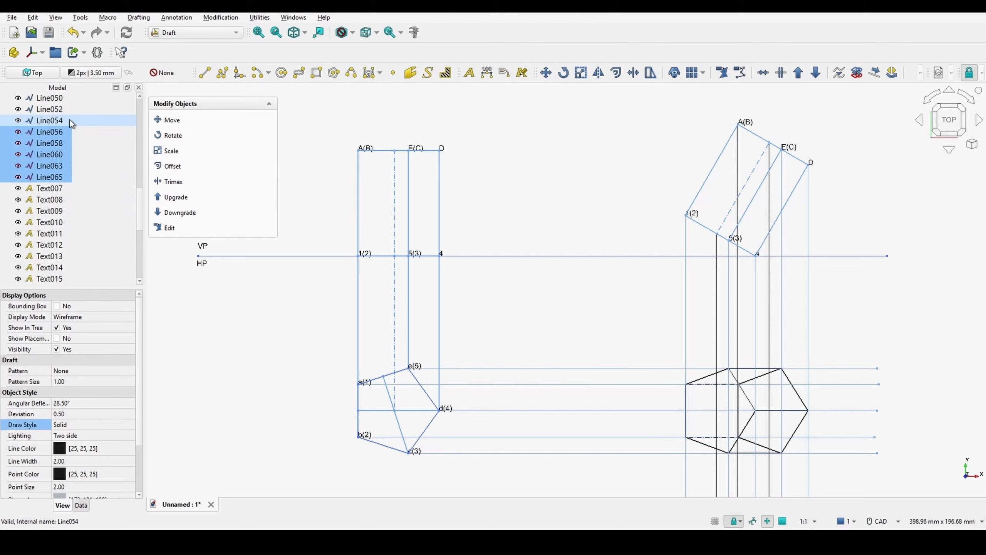
pyautogui.keyDown('ctrl'); pyautogui.click(69, 121); pyautogui.keyUp('ctrl')
pyautogui.keyDown('ctrl'); pyautogui.click(71, 109); pyautogui.keyUp('ctrl')
pyautogui.keyDown('ctrl'); pyautogui.click(70, 98); pyautogui.keyUp('ctrl')
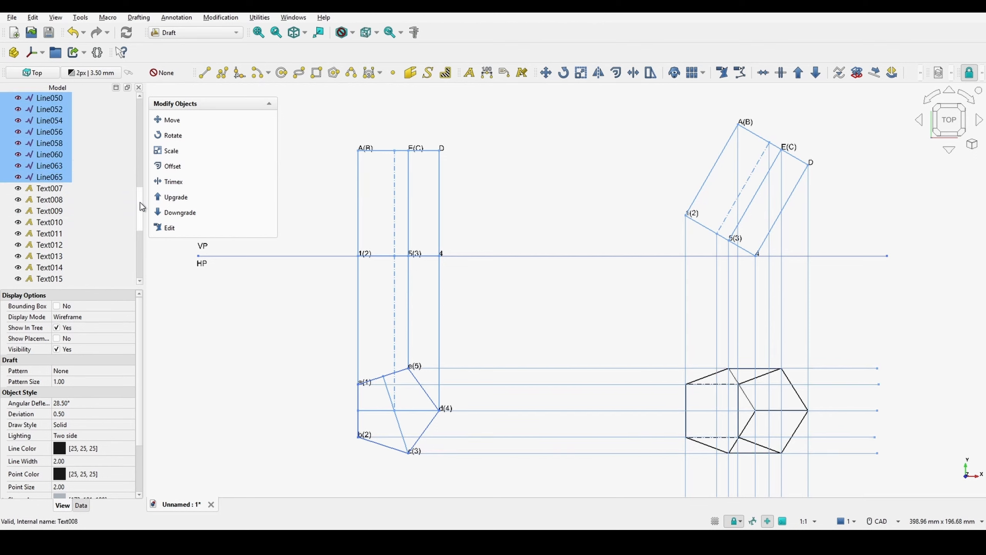
pyautogui.moveTo(140, 202); pyautogui.dragTo(132, 233)
pyautogui.keyDown('ctrl'); pyautogui.click(66, 188); pyautogui.keyUp('ctrl')
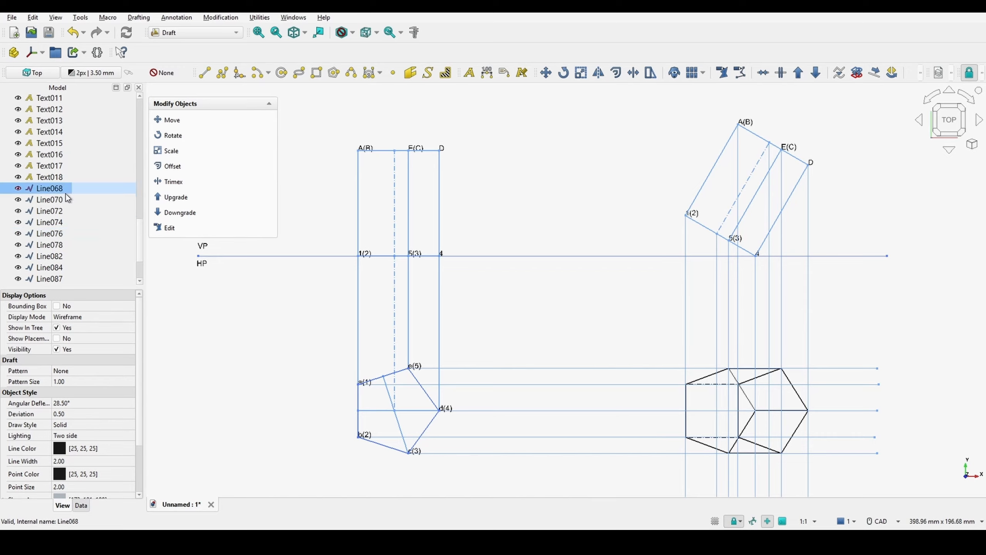
pyautogui.keyDown('ctrl'); pyautogui.click(66, 200); pyautogui.keyUp('ctrl')
pyautogui.keyDown('ctrl'); pyautogui.click(69, 211); pyautogui.keyUp('ctrl')
pyautogui.keyDown('ctrl'); pyautogui.click(68, 221); pyautogui.keyUp('ctrl')
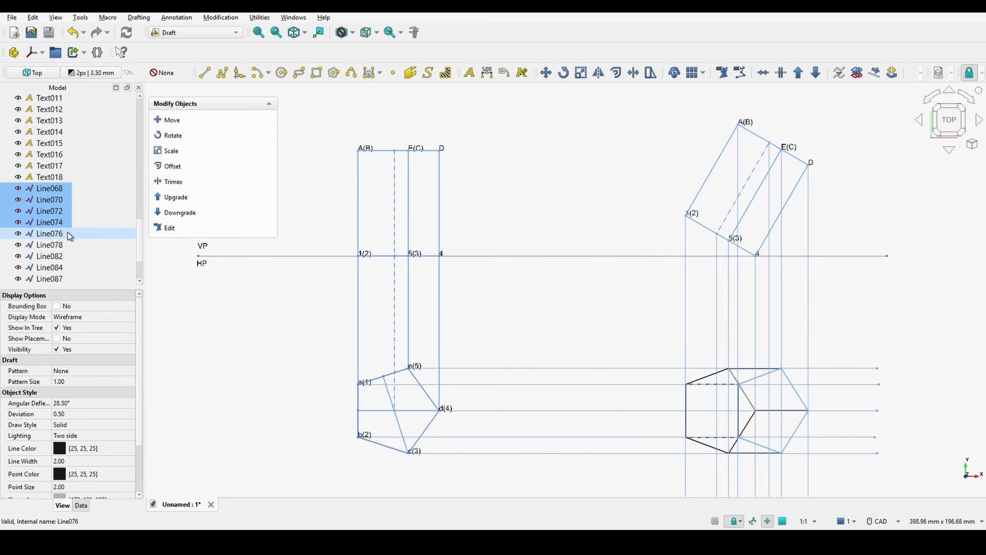
pyautogui.keyDown('ctrl'); pyautogui.click(67, 233); pyautogui.keyUp('ctrl')
pyautogui.keyDown('ctrl'); pyautogui.click(66, 245); pyautogui.keyUp('ctrl')
pyautogui.keyDown('ctrl'); pyautogui.click(65, 257); pyautogui.keyUp('ctrl')
pyautogui.keyDown('ctrl'); pyautogui.click(65, 268); pyautogui.keyUp('ctrl')
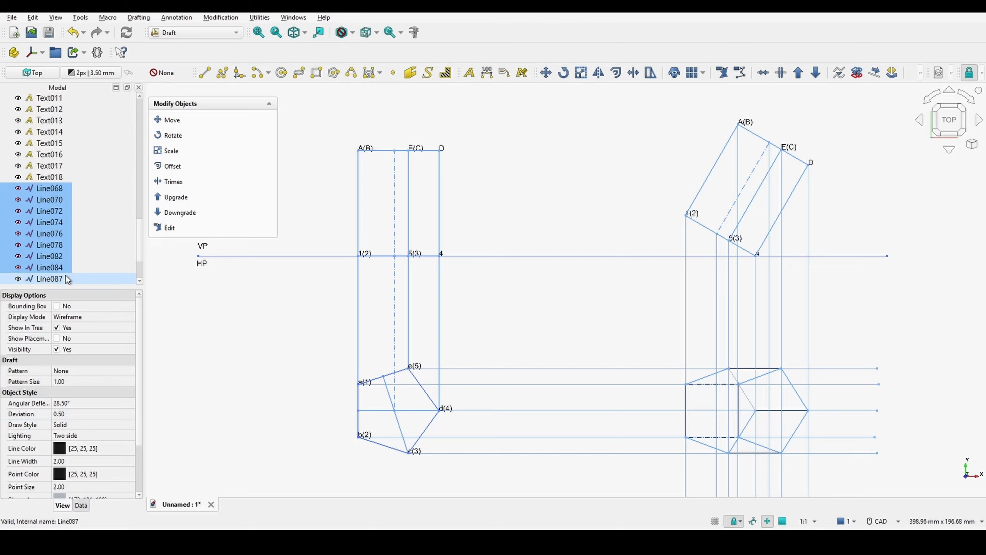
pyautogui.keyDown('ctrl'); pyautogui.click(66, 278); pyautogui.keyUp('ctrl')
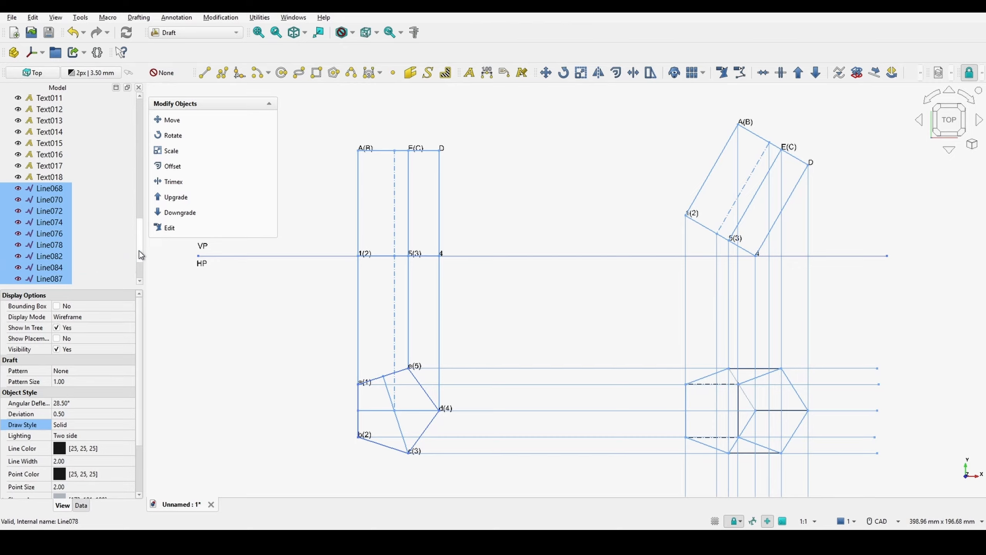
pyautogui.scroll(-2, 139, 250)
pyautogui.keyDown('ctrl'); pyautogui.click(71, 222); pyautogui.keyUp('ctrl')
pyautogui.keyDown('ctrl'); pyautogui.click(71, 232); pyautogui.keyUp('ctrl')
pyautogui.keyDown('ctrl'); pyautogui.click(72, 244); pyautogui.keyUp('ctrl')
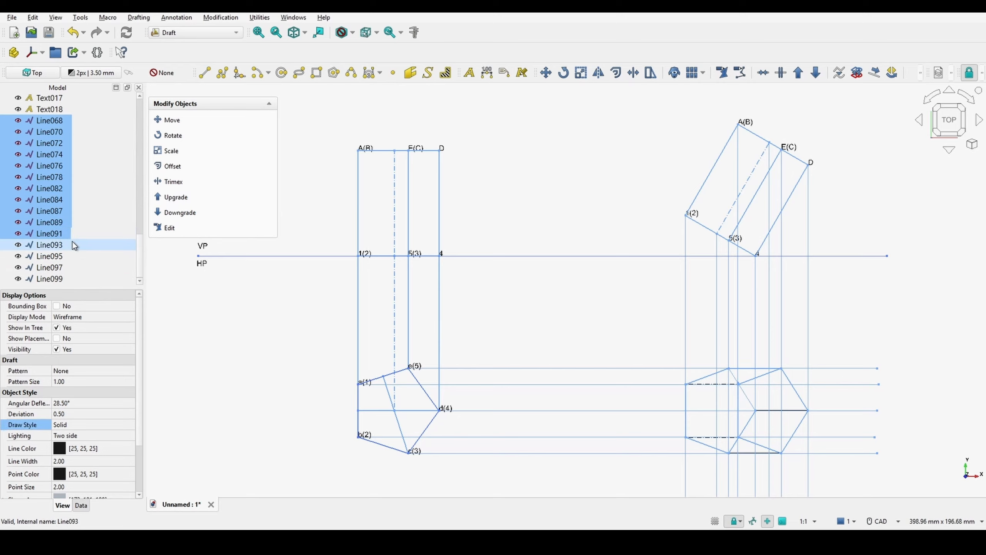
pyautogui.keyDown('ctrl'); pyautogui.click(72, 255); pyautogui.keyUp('ctrl')
pyautogui.keyDown('ctrl'); pyautogui.click(73, 267); pyautogui.keyUp('ctrl')
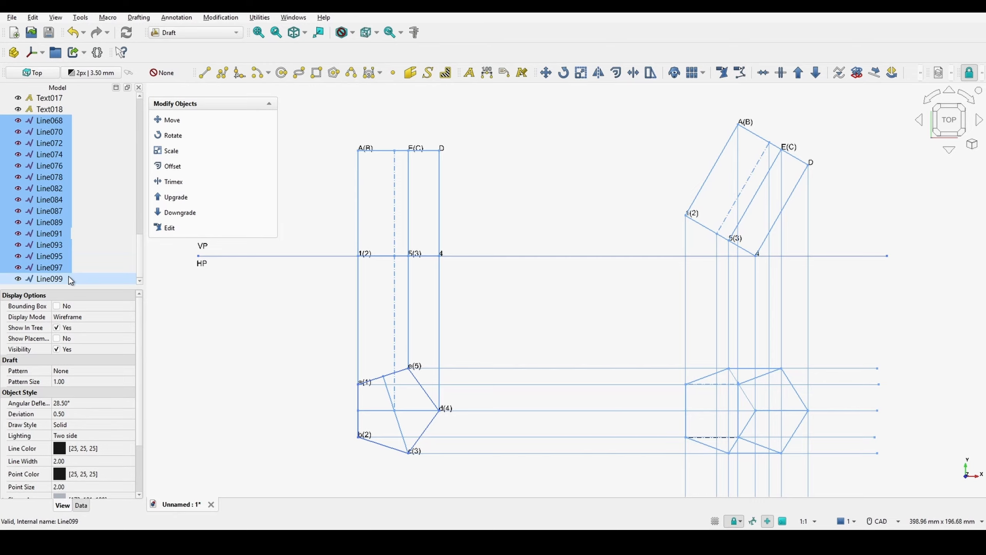
pyautogui.keyDown('ctrl'); pyautogui.click(69, 278); pyautogui.keyUp('ctrl')
pyautogui.click(68, 404)
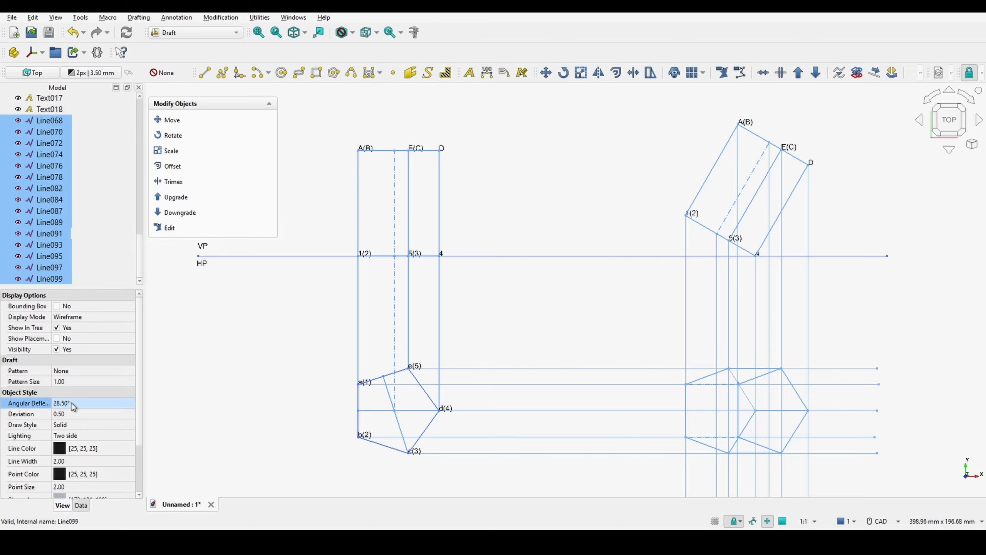
pyautogui.write('1')
pyautogui.click(78, 412)
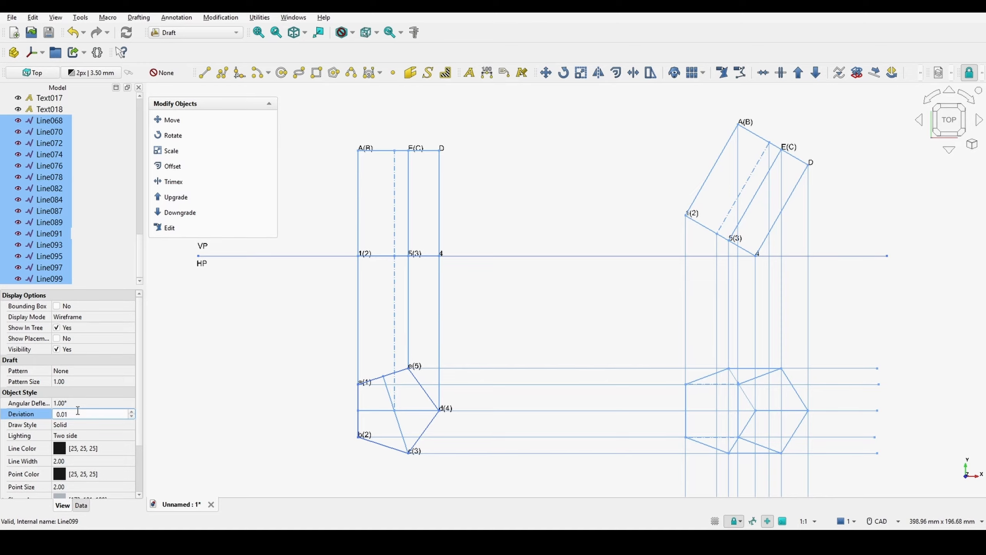
pyautogui.click(94, 320)
pyautogui.click(94, 319)
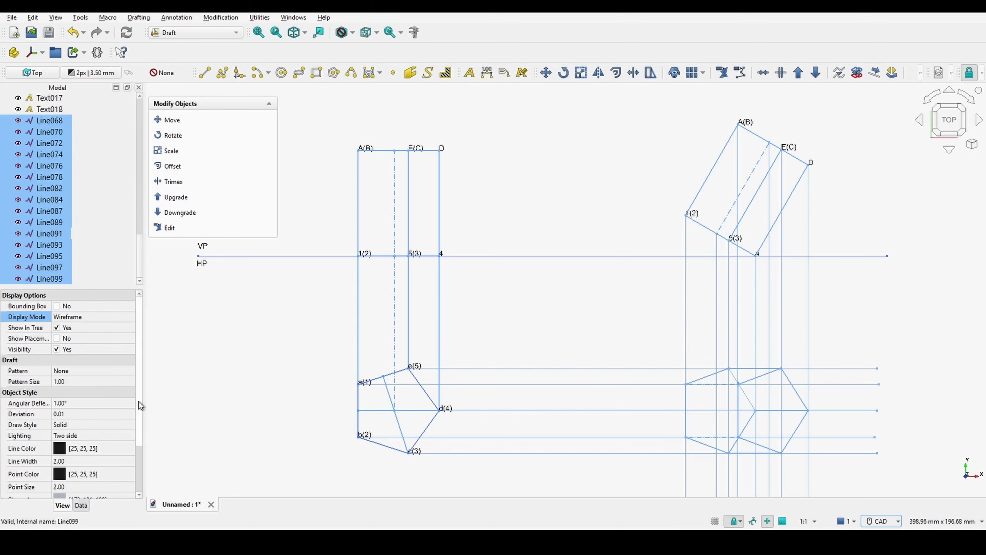
pyautogui.click(187, 387)
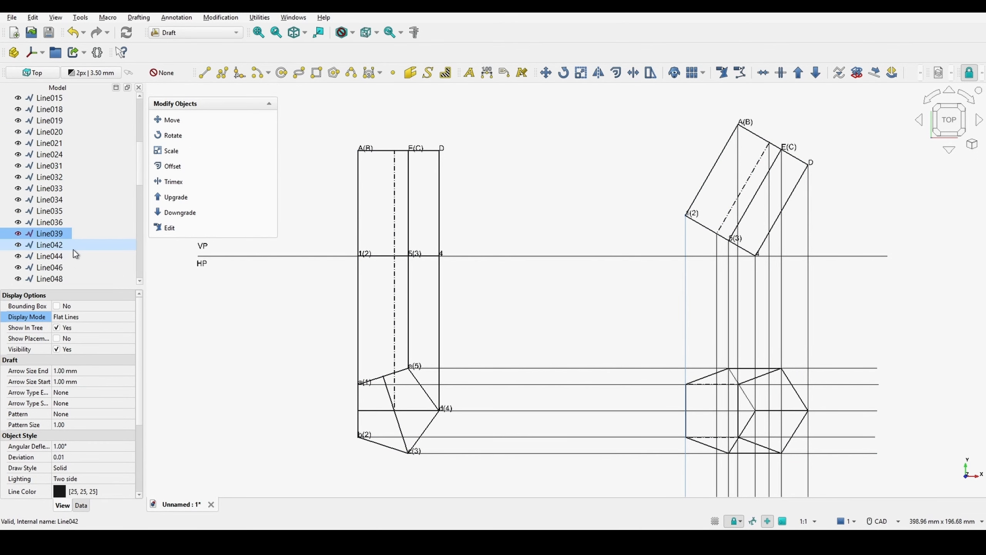
pyautogui.click(188, 307)
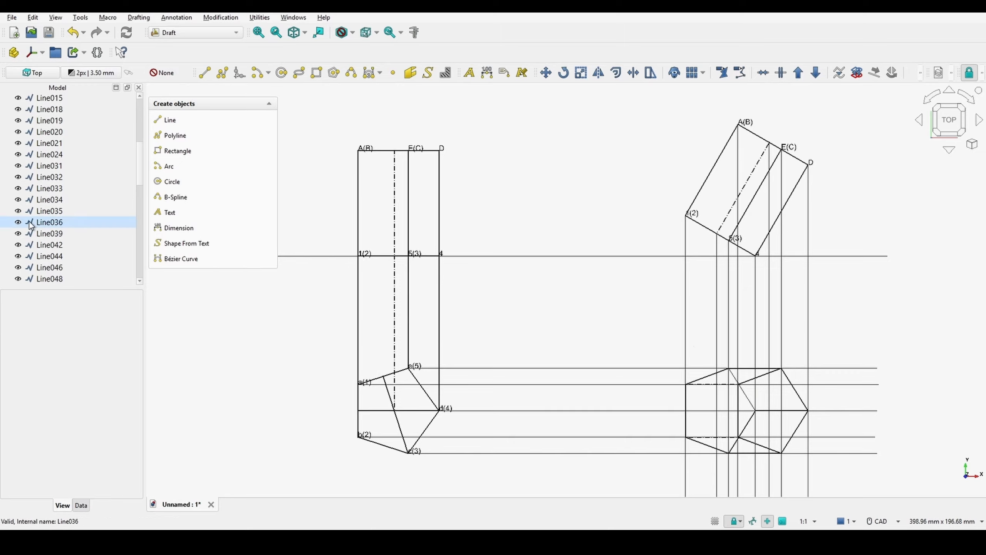
# Set the line width to 3 and the point size to 1 for all the second top view's edges, Line068 to Line099
pyautogui.scroll(-5, 52, 229)
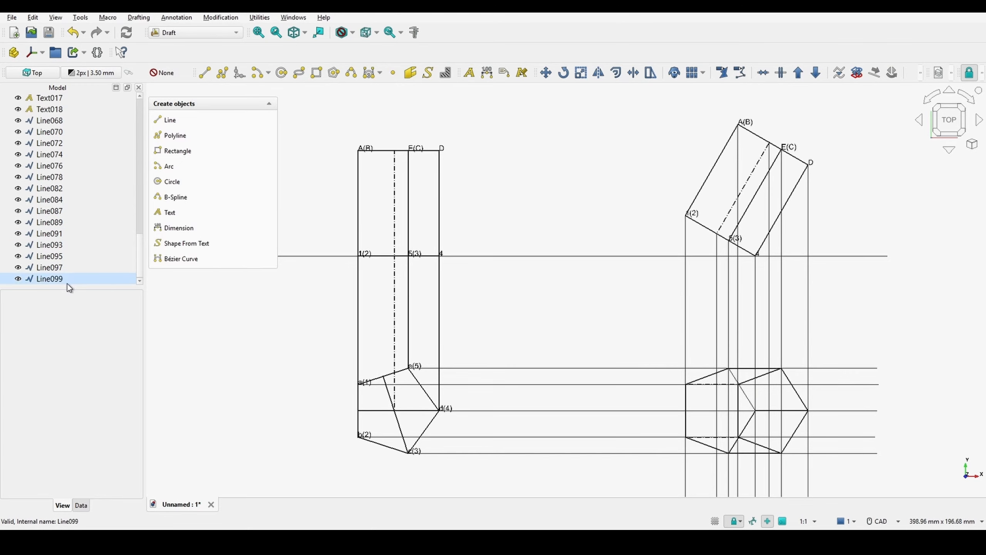
pyautogui.moveTo(67, 283); pyautogui.dragTo(77, 122)
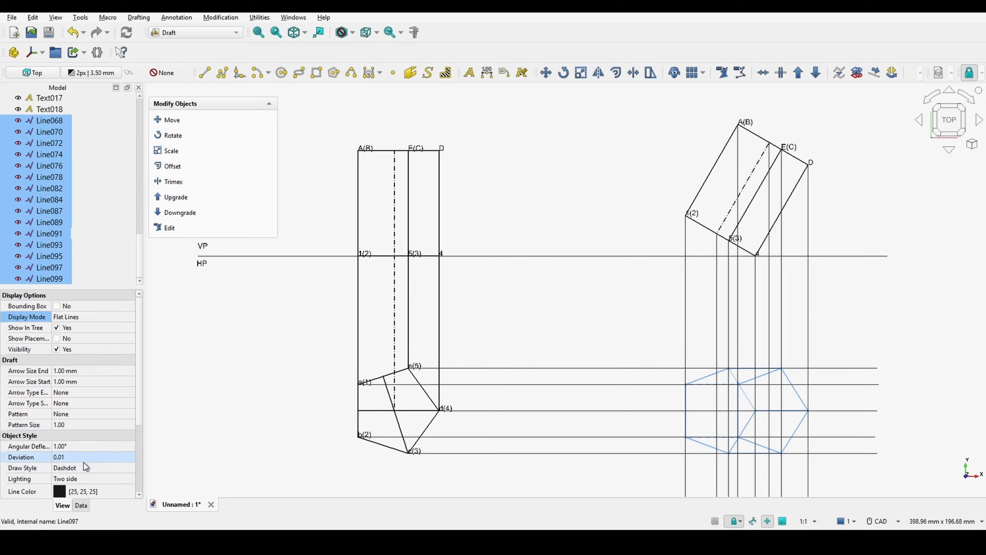
pyautogui.scroll(-1, 83, 463)
pyautogui.click(78, 470)
pyautogui.click(80, 473)
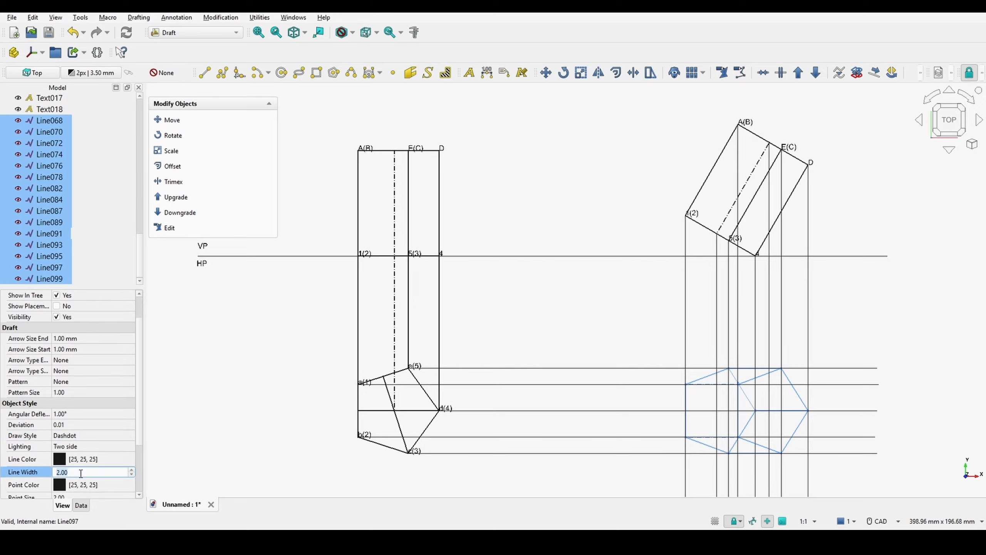
pyautogui.write('3')
pyautogui.scroll(-1, 71, 465)
pyautogui.click(71, 466)
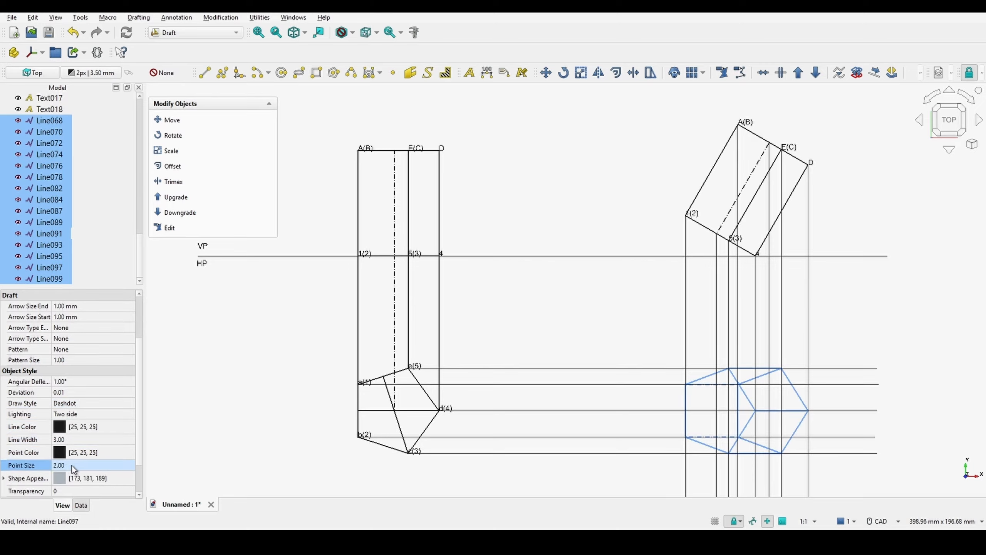
pyautogui.click(72, 465)
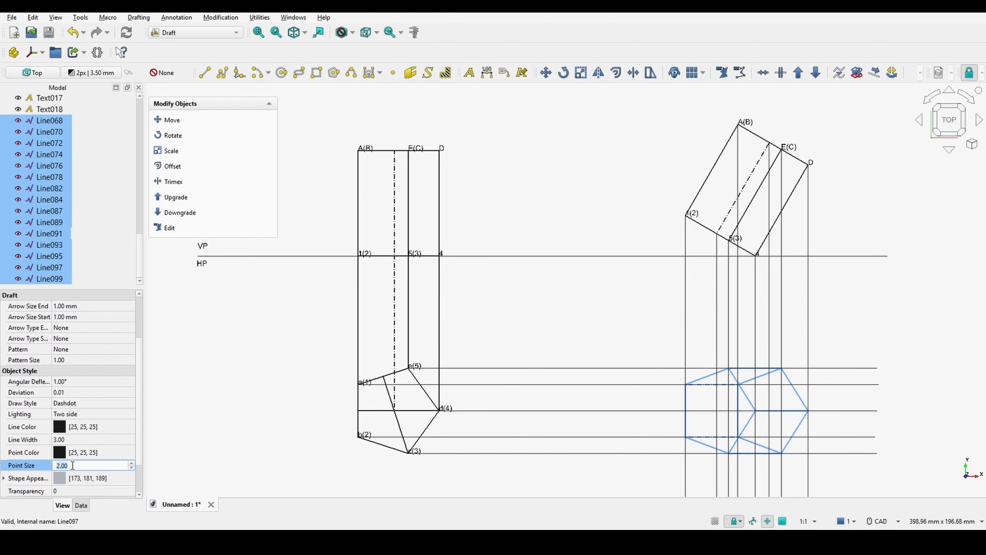
pyautogui.write('1')
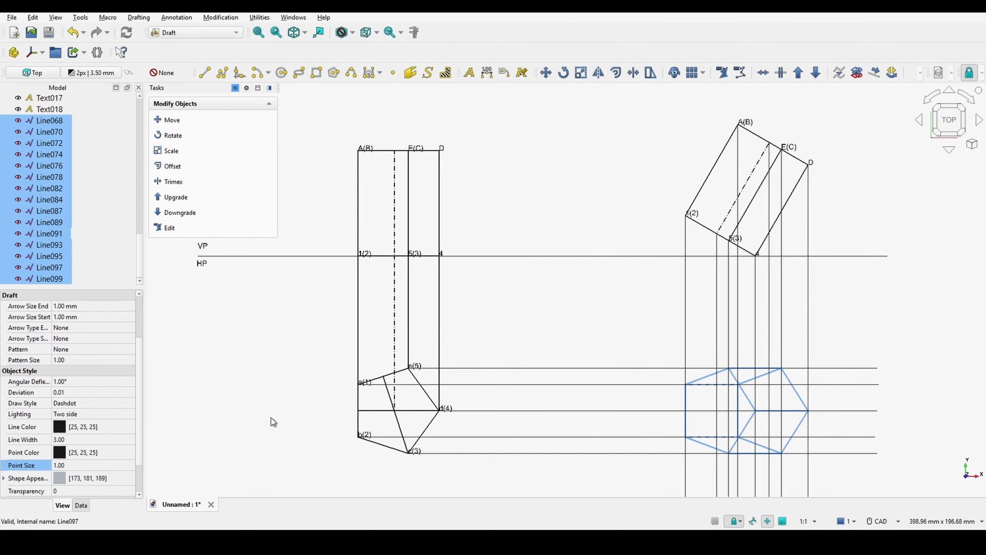
pyautogui.click(276, 414)
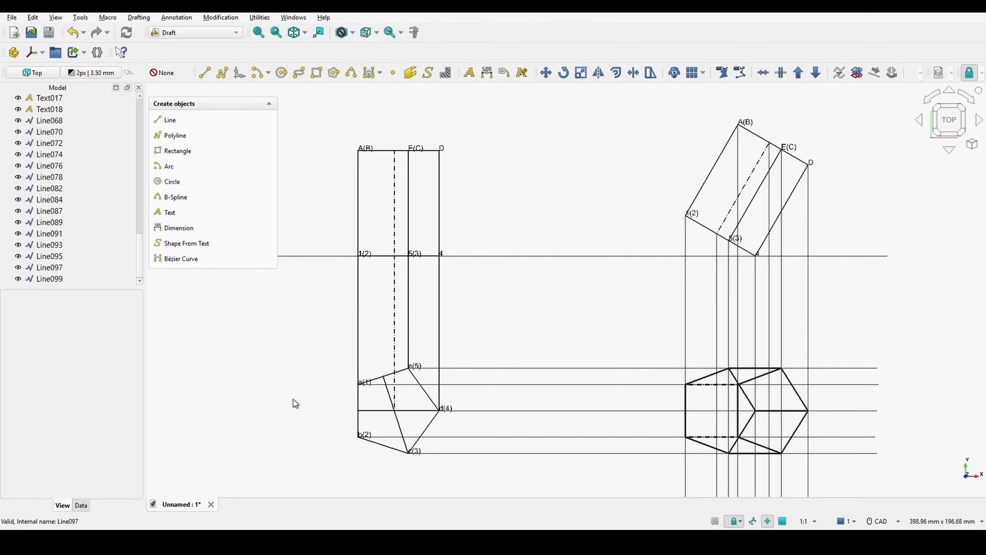
# Add the view titles FRONT VIEW, TOP VIEW, AFTER ROTATING 30 DEGREE and FINAL TOP VIEW as text beside their matching views
pyautogui.scroll(-1, 292, 402)
pyautogui.click(474, 78)
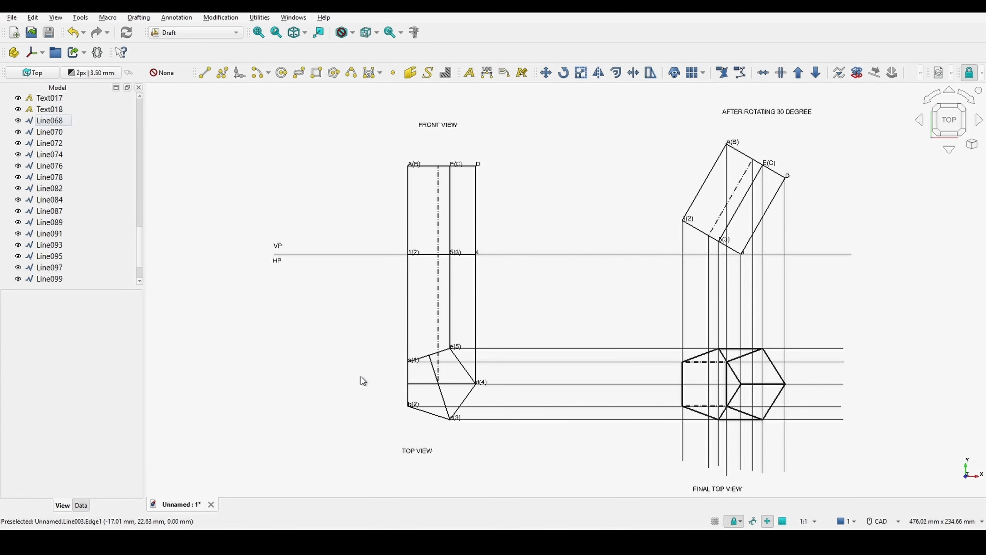
pyautogui.scroll(-1, 362, 380)
pyautogui.scroll(1, 360, 377)
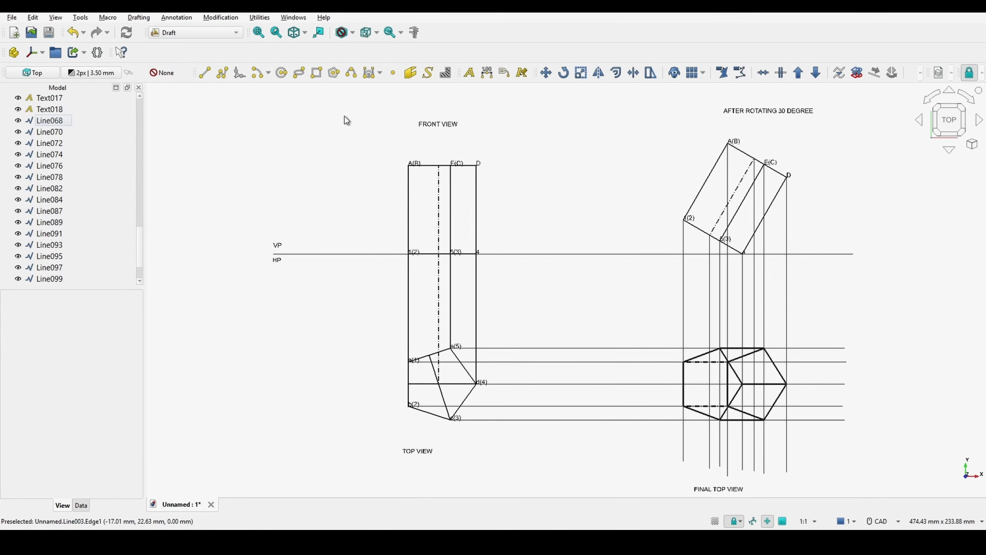
pyautogui.scroll(-3, 344, 116)
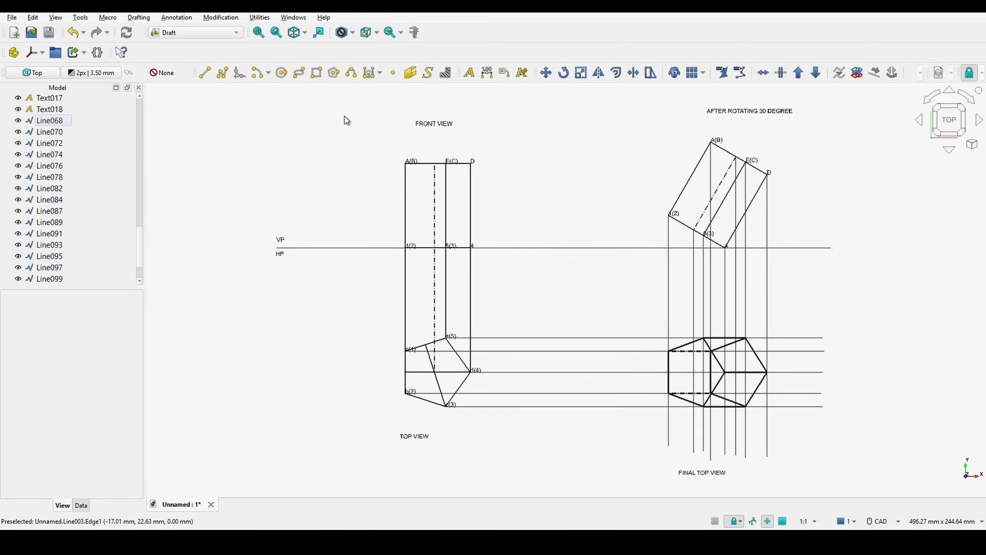
pyautogui.scroll(3, 345, 116)
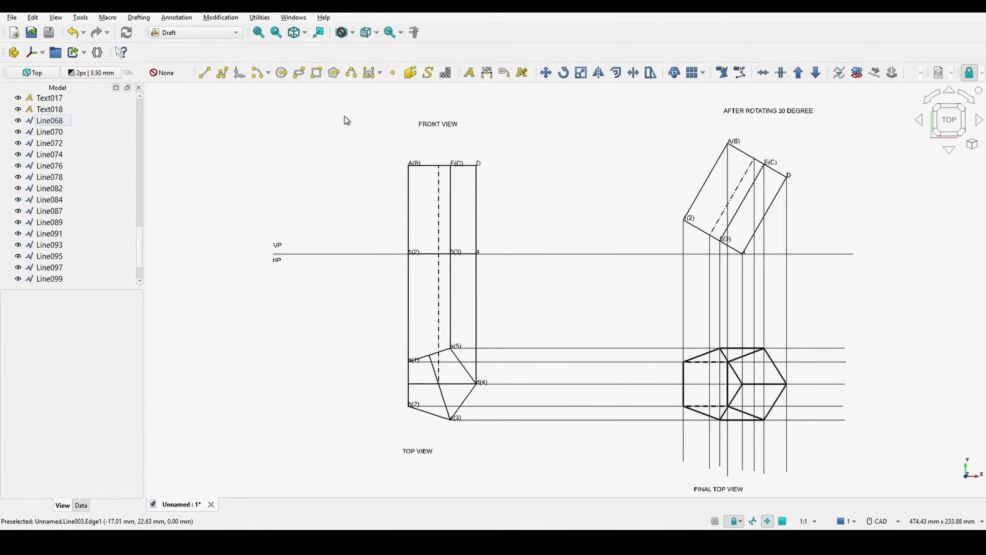